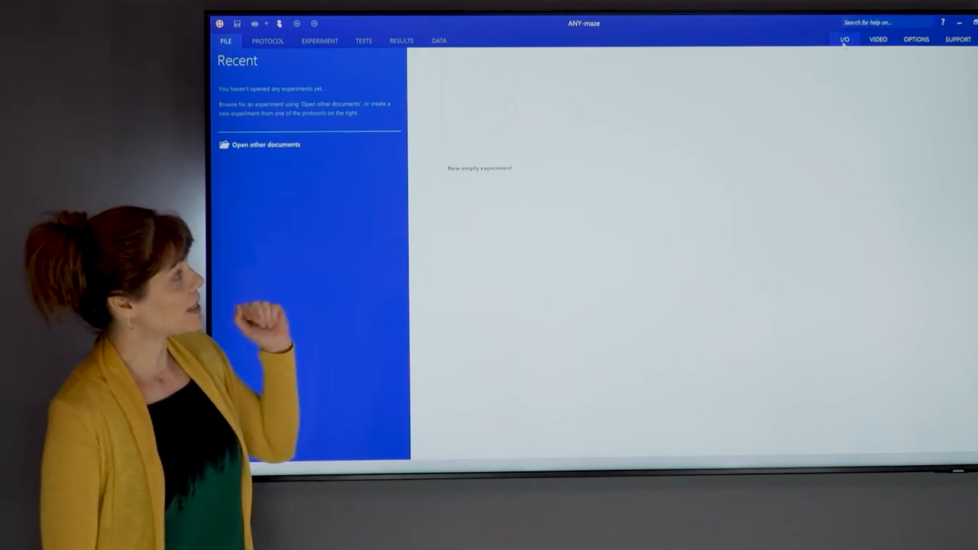
- Open the Operant interface configuration of Operant cage 1 among the I/O devices
click(844, 40)
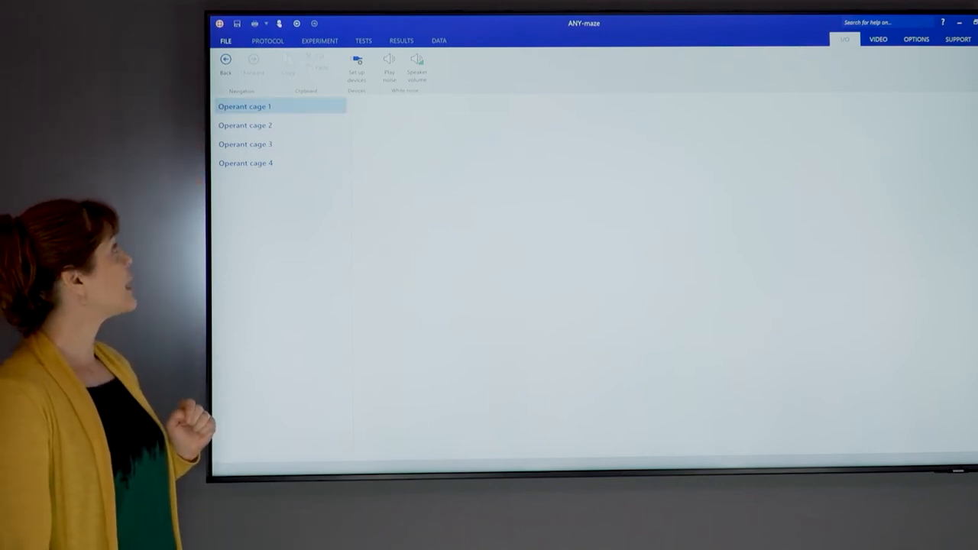
click(306, 108)
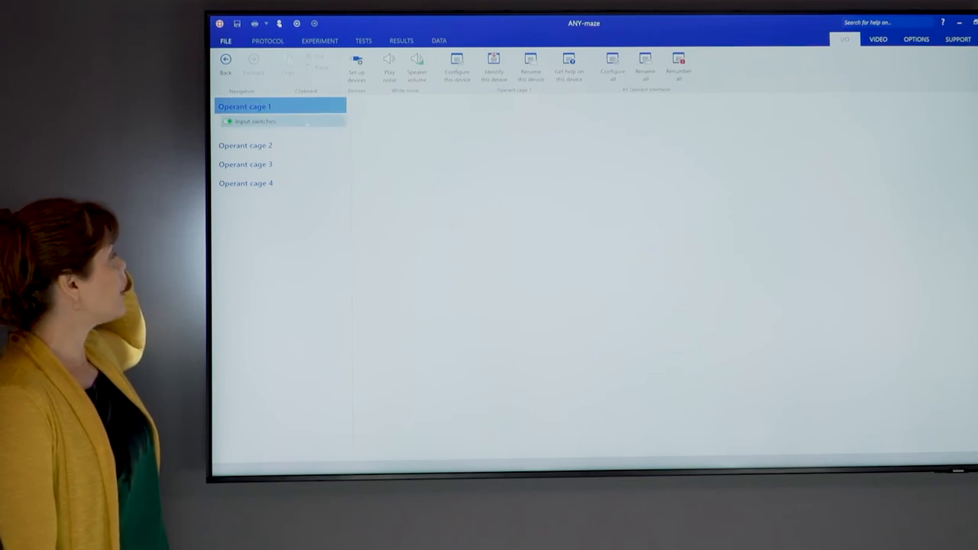
click(306, 122)
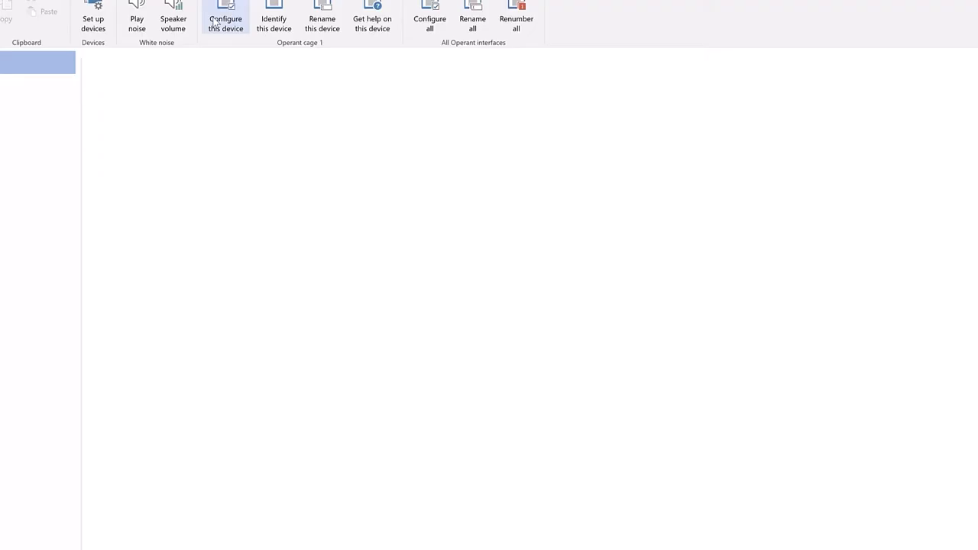
click(214, 23)
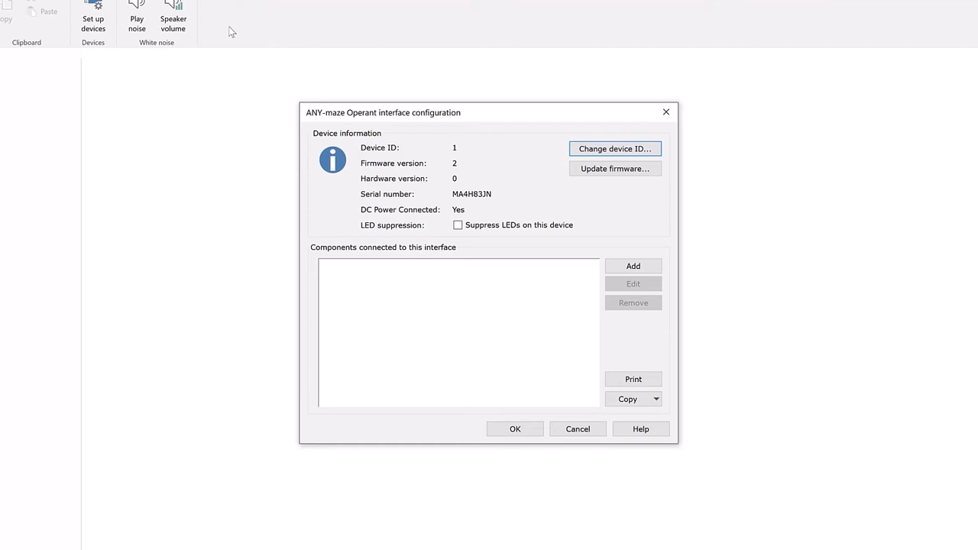
- Add the ENV-215M House Light (Rat chamber) component to the interface, connected to Output 1, keeping the default port name
click(633, 269)
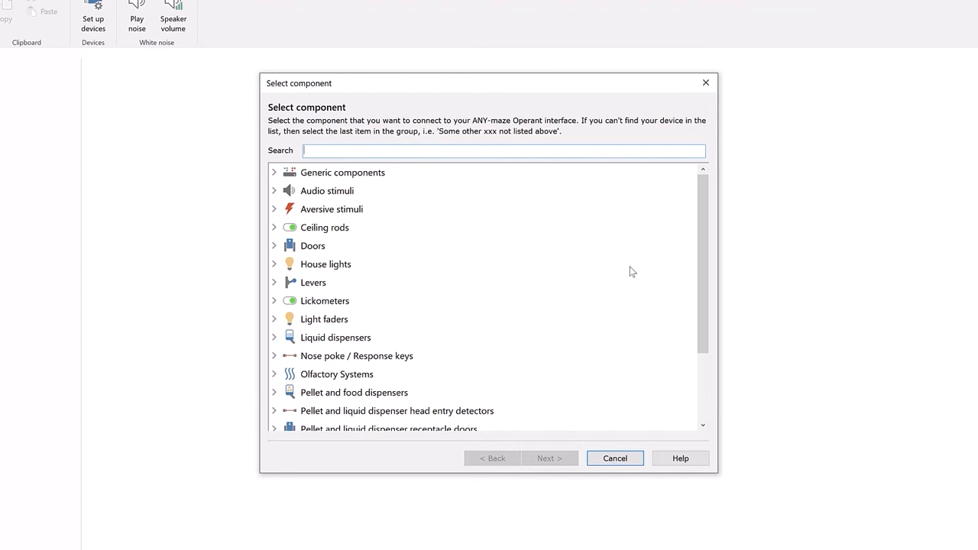
click(348, 267)
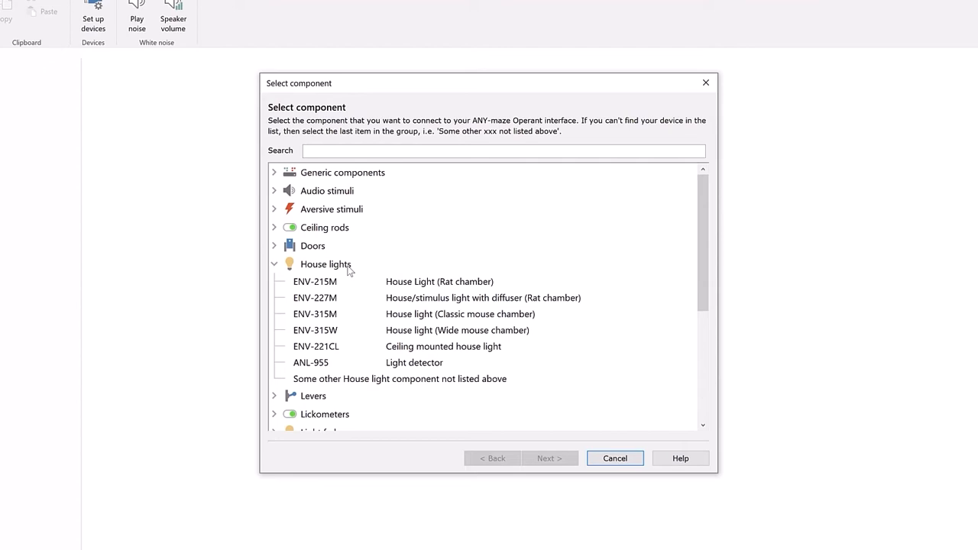
click(343, 279)
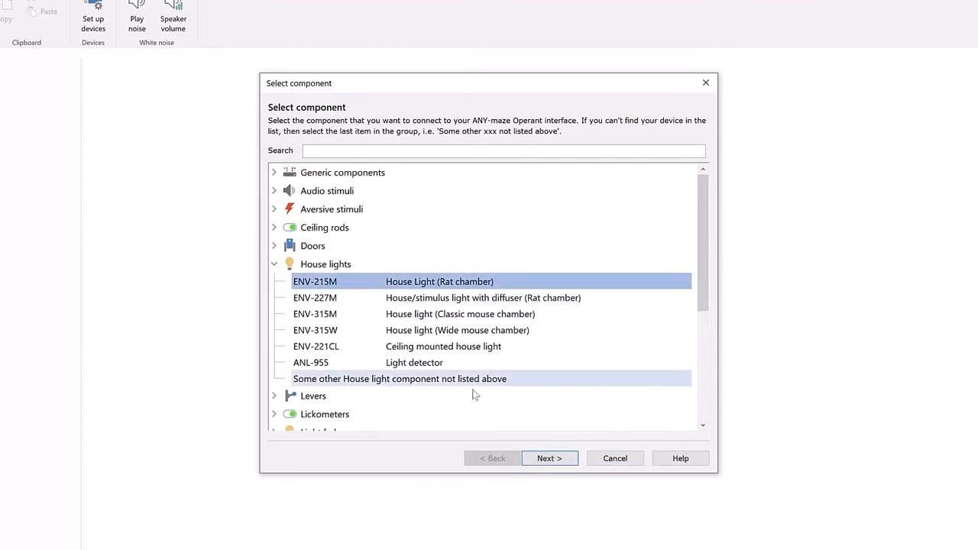
click(551, 458)
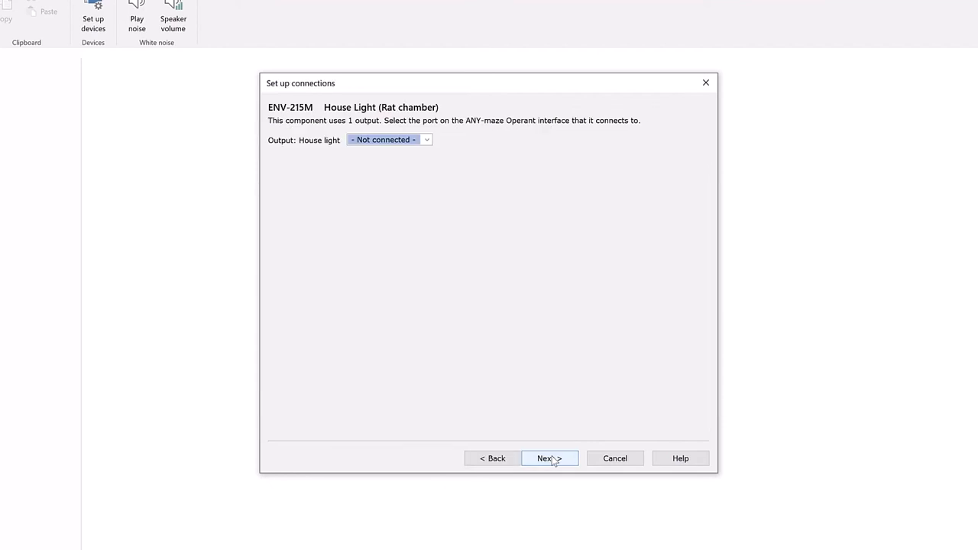
click(426, 141)
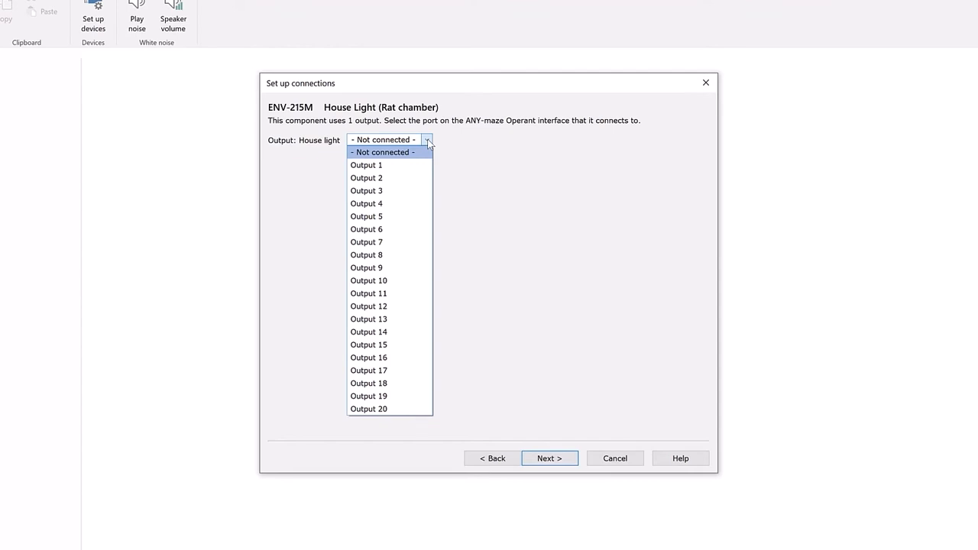
click(416, 165)
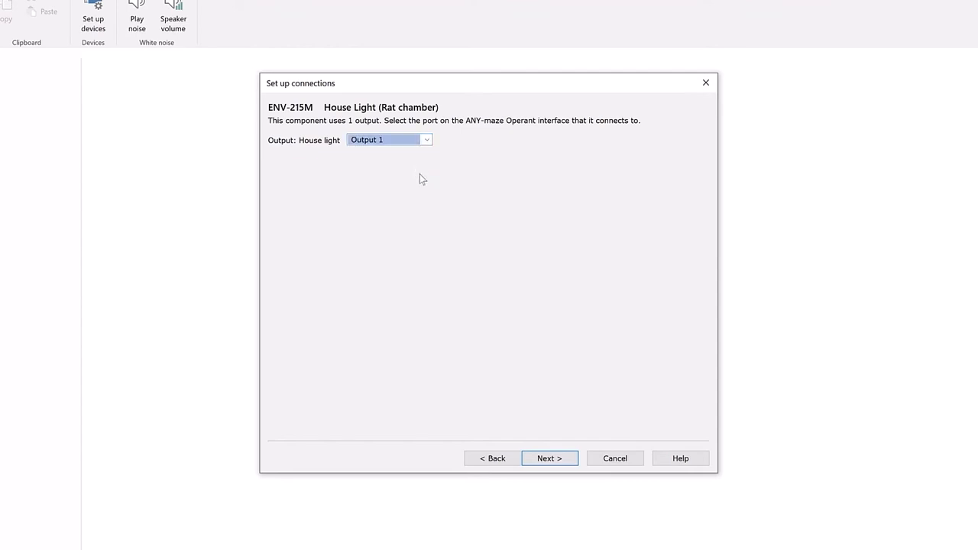
click(554, 459)
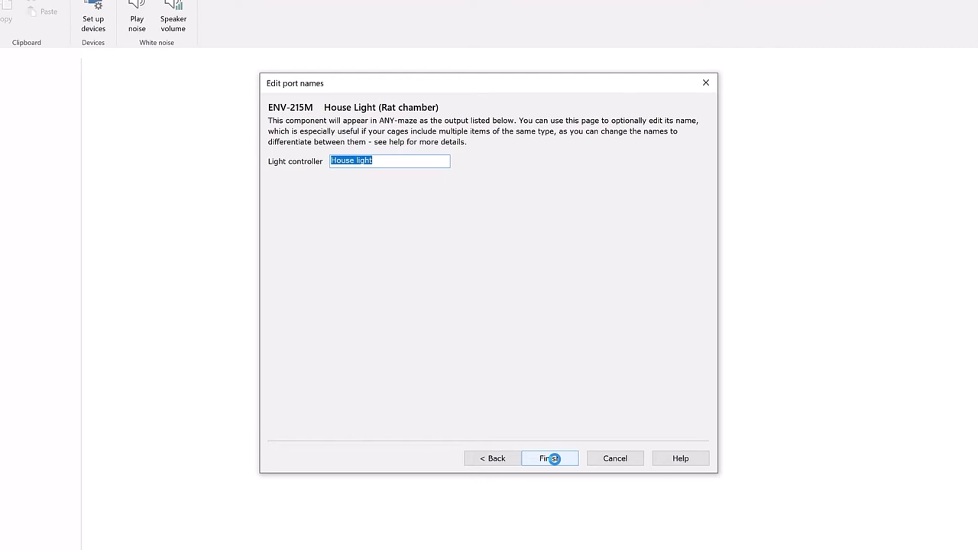
click(553, 459)
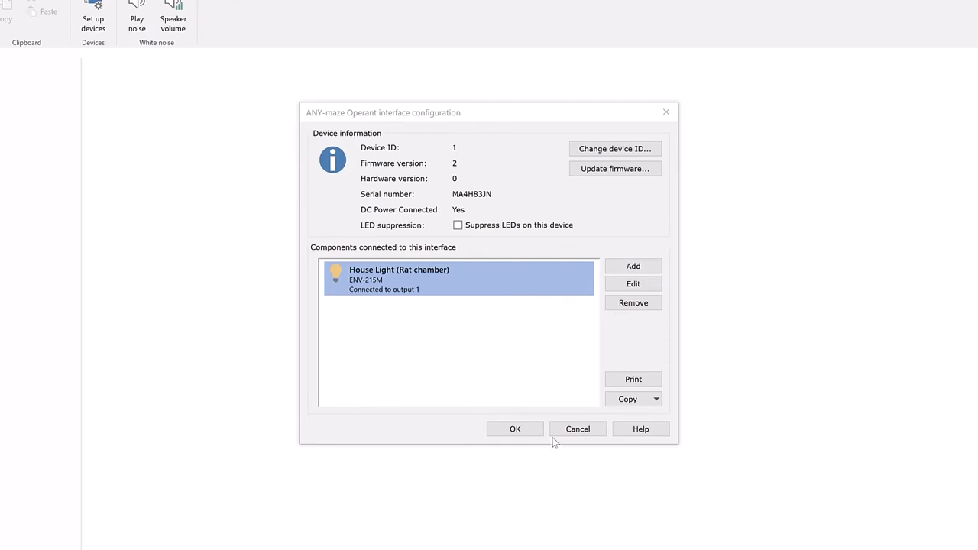
- Search the components for ENV-112BM and choose the Retractable Lever (Rat chamber) as a new component
click(628, 266)
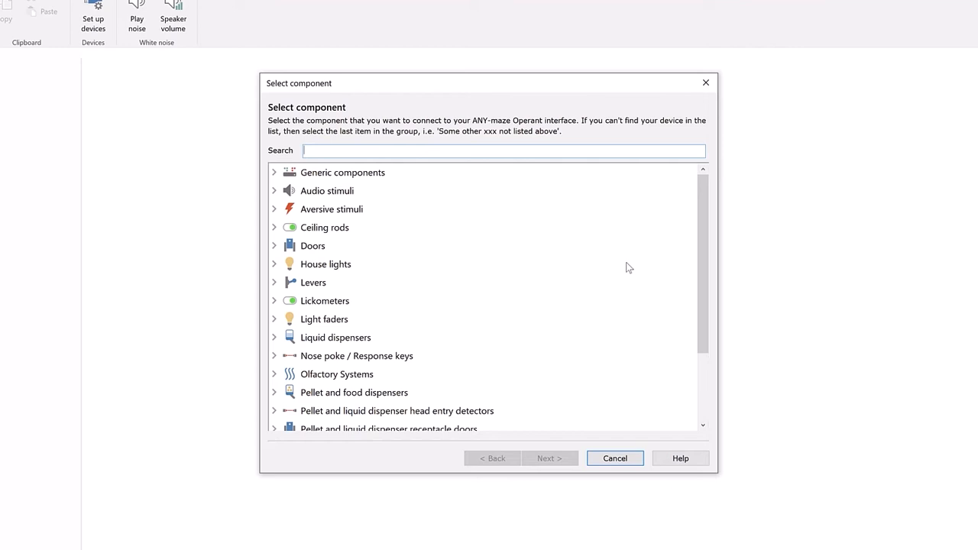
text(ENV-112BM)
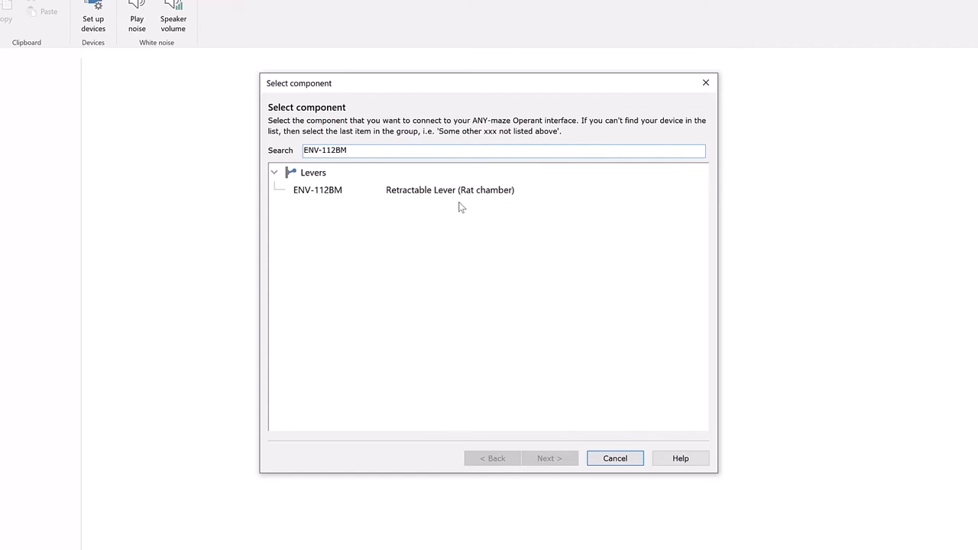
click(425, 194)
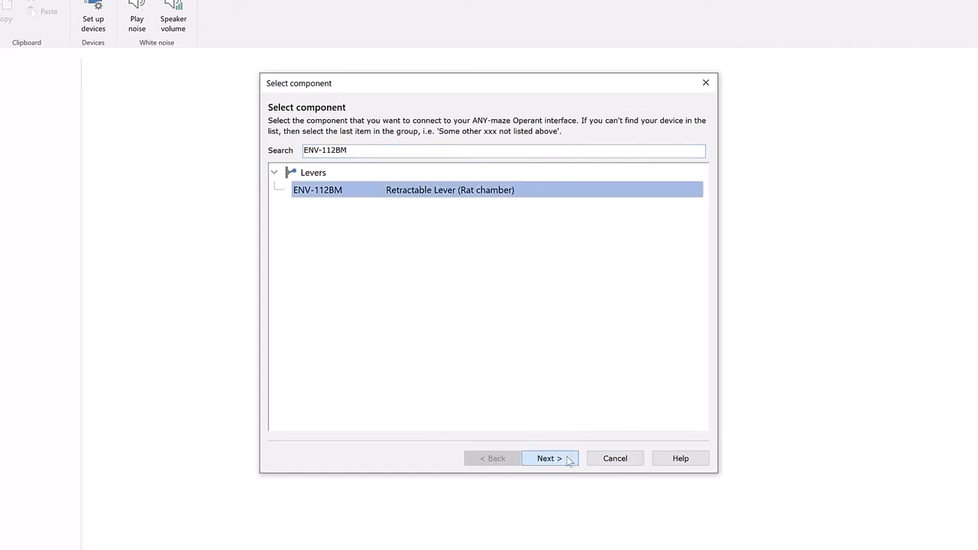
click(548, 459)
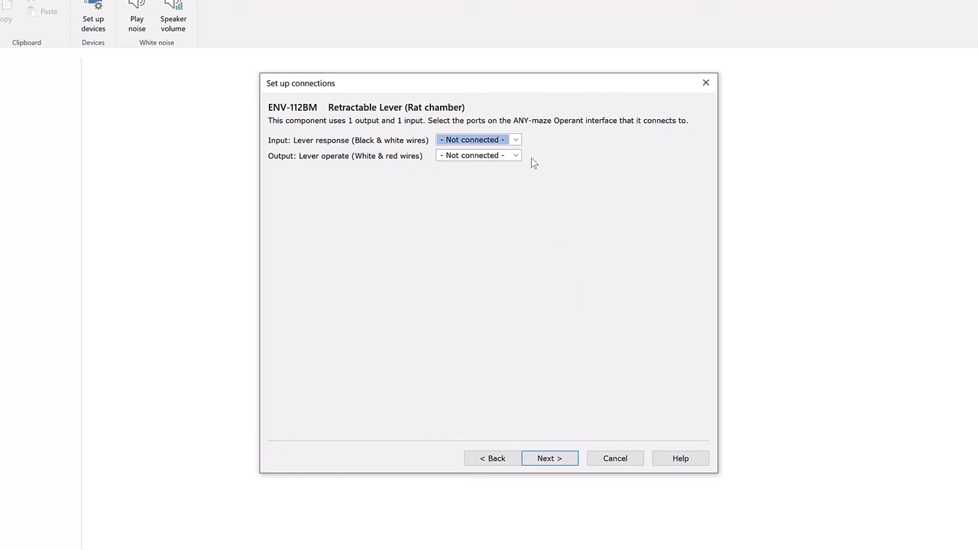
- Connect the retractable lever's response to Input 1 and its lever operate connection to Output 16
click(517, 141)
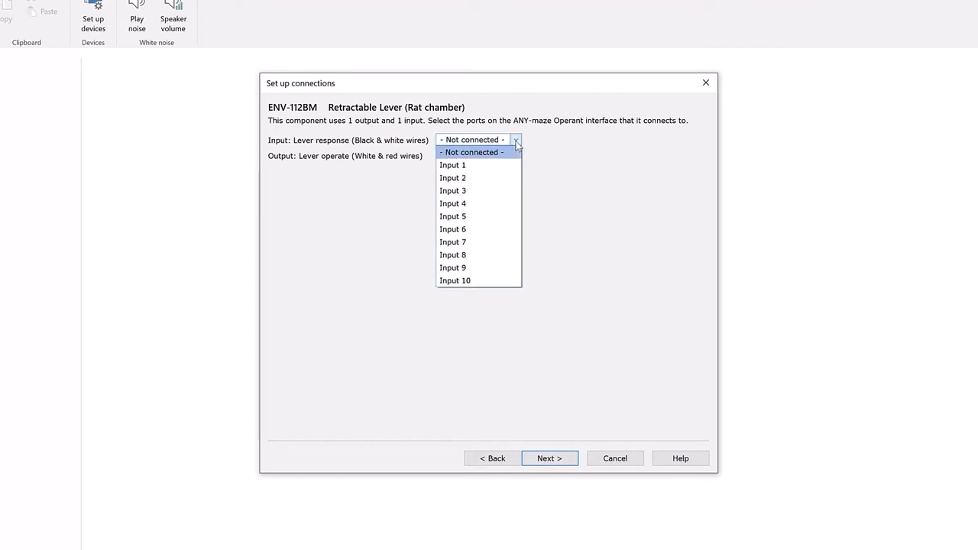
click(511, 165)
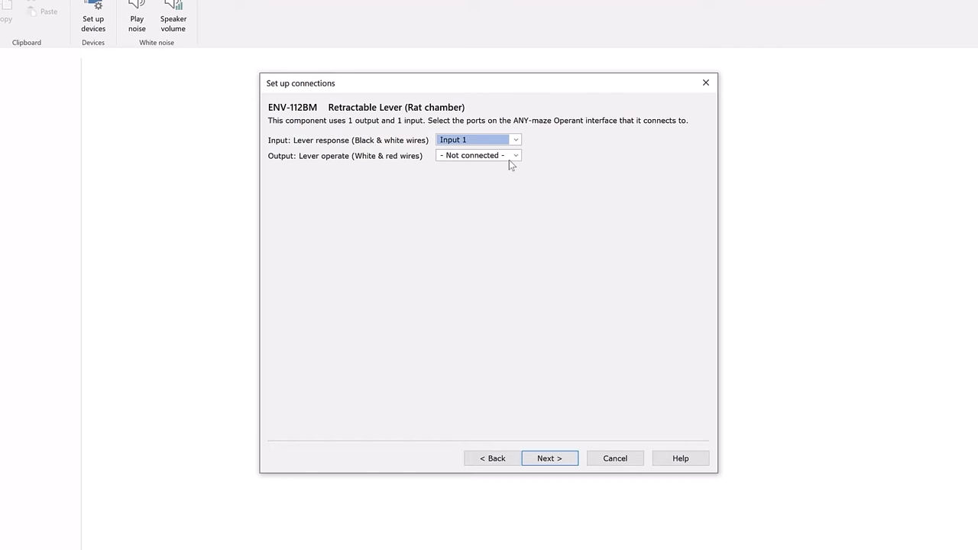
click(511, 158)
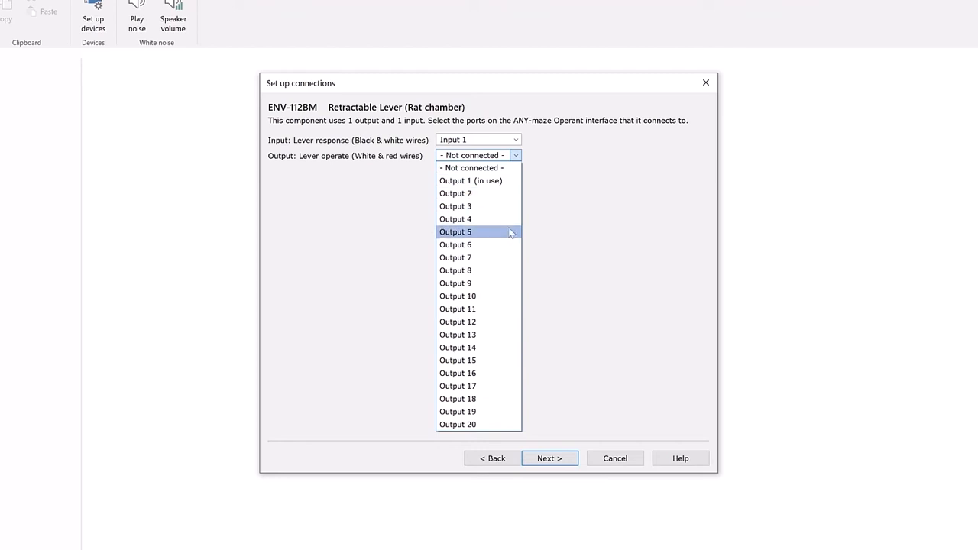
click(499, 374)
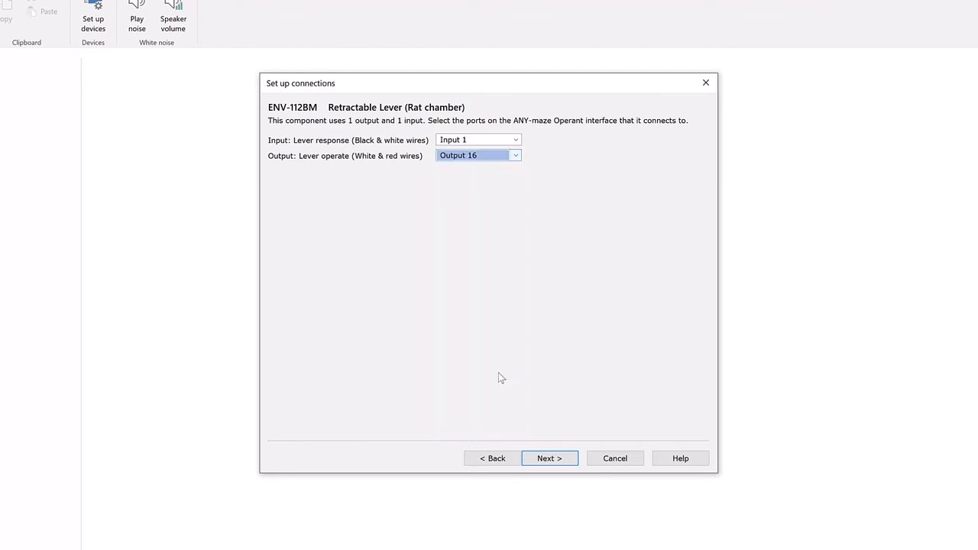
click(551, 460)
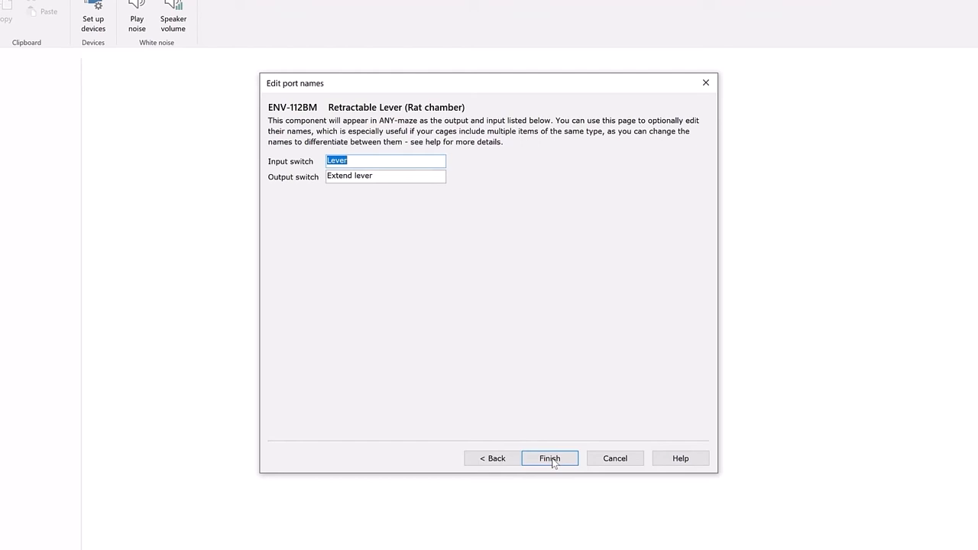
- Name the lever's input switch "Left lever" and its output switch "Extend left lever", and finish adding the component
key(Home)
text(Left)
key(Delete)
text(l)
key(Tab)
key(End)
key(ctrl+Left)
text(left)
click(550, 458)
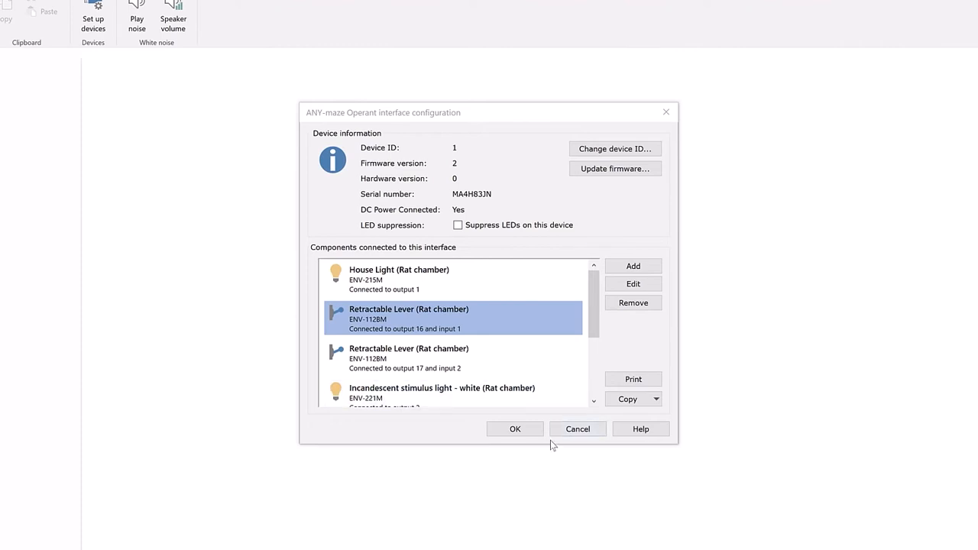
- Copy this interface's configuration to Operant cages 2, 3 and 4, and accept the interface configuration
mouse_move(594, 320)
mouse_down()
mouse_move(609, 390)
mouse_move(602, 315)
mouse_up()
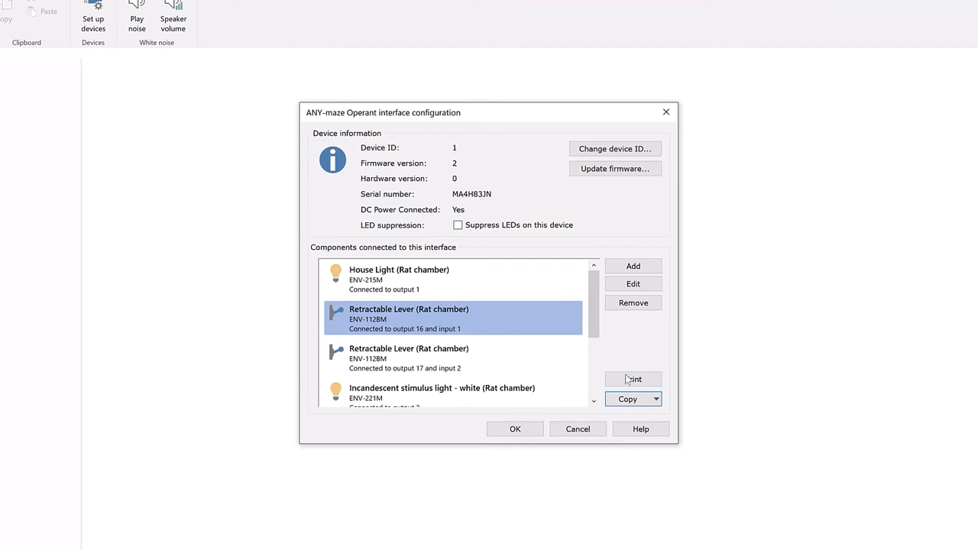
click(633, 401)
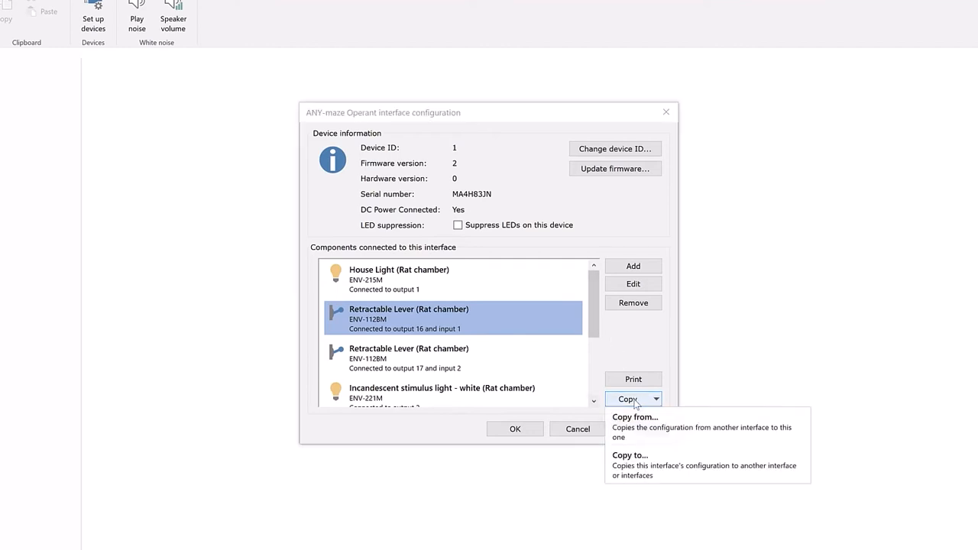
click(631, 462)
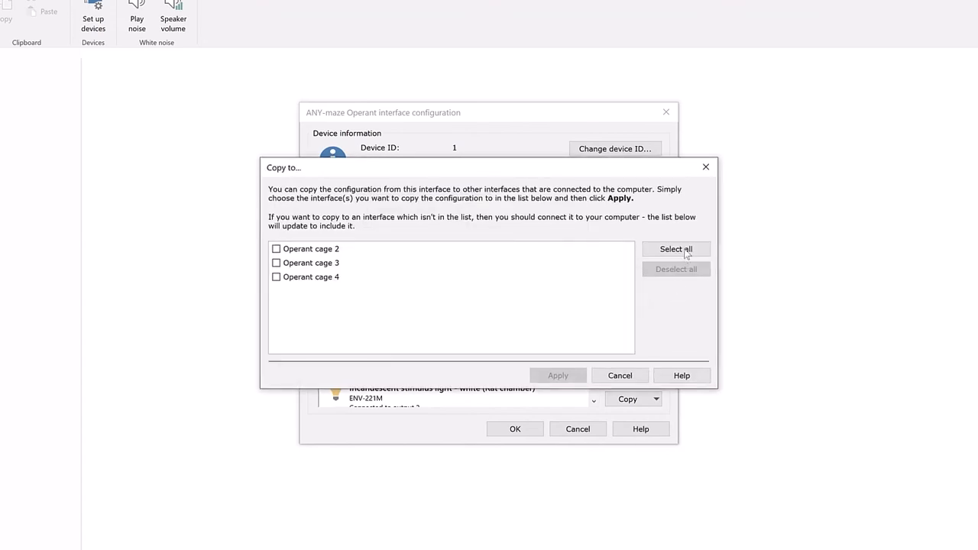
click(687, 251)
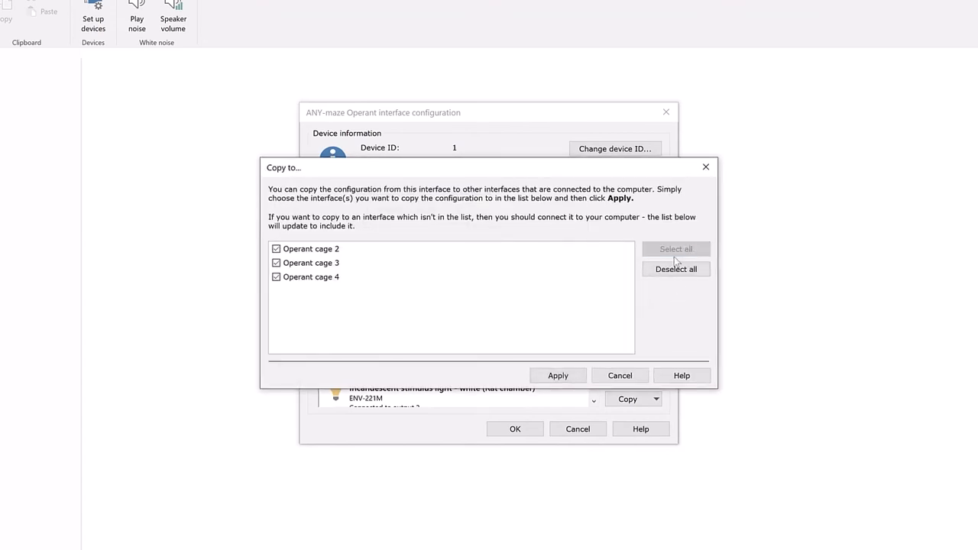
click(557, 375)
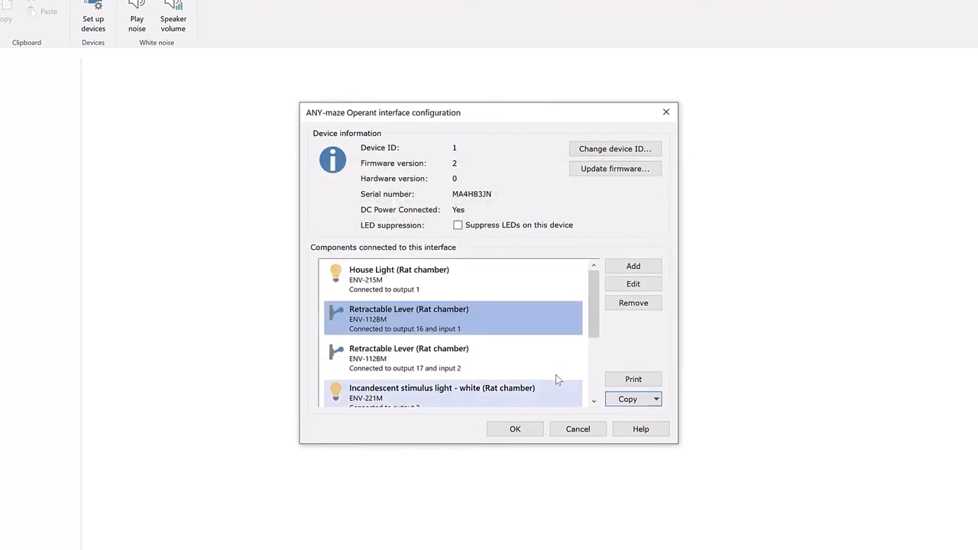
click(527, 434)
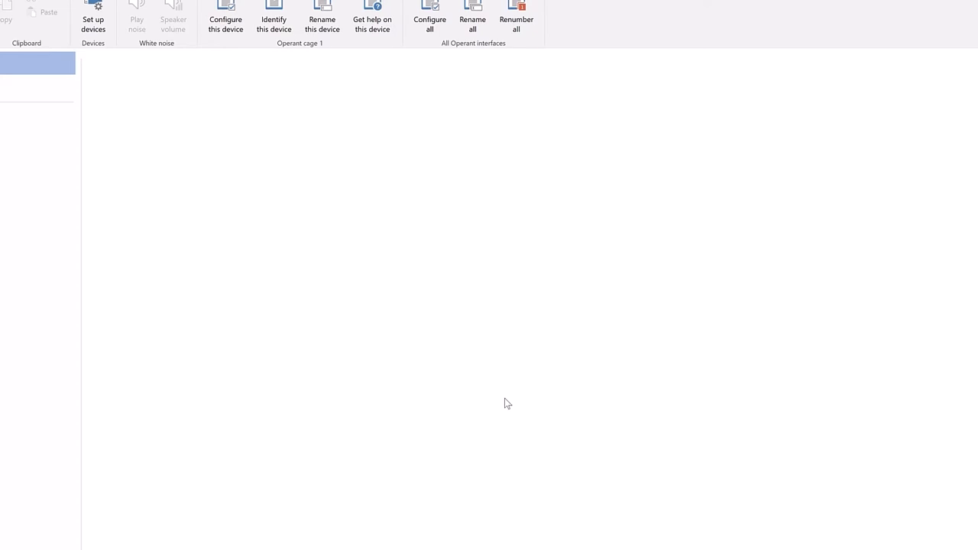
- Change the right retractable lever's response connection on Operant cage 1 to Input 2 and accept the interface configuration
click(46, 84)
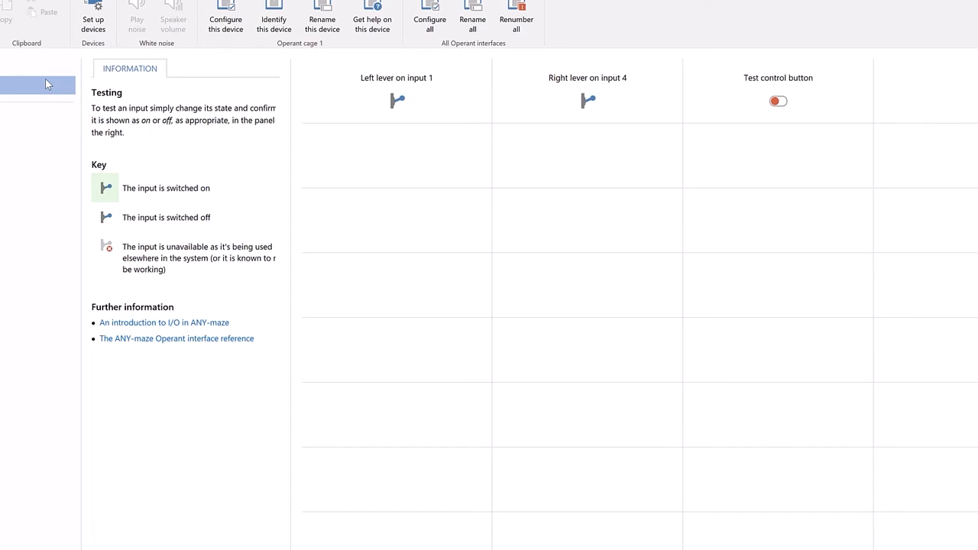
click(222, 28)
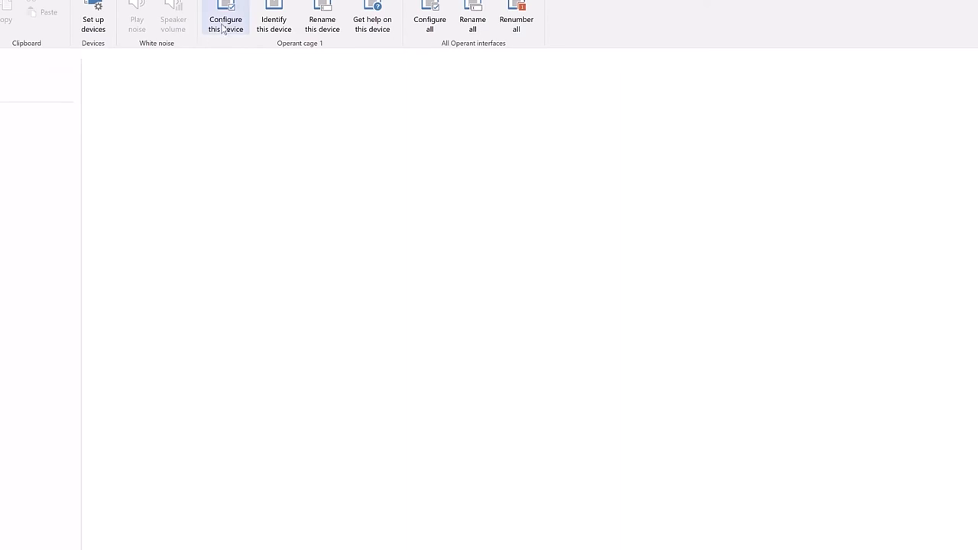
click(497, 356)
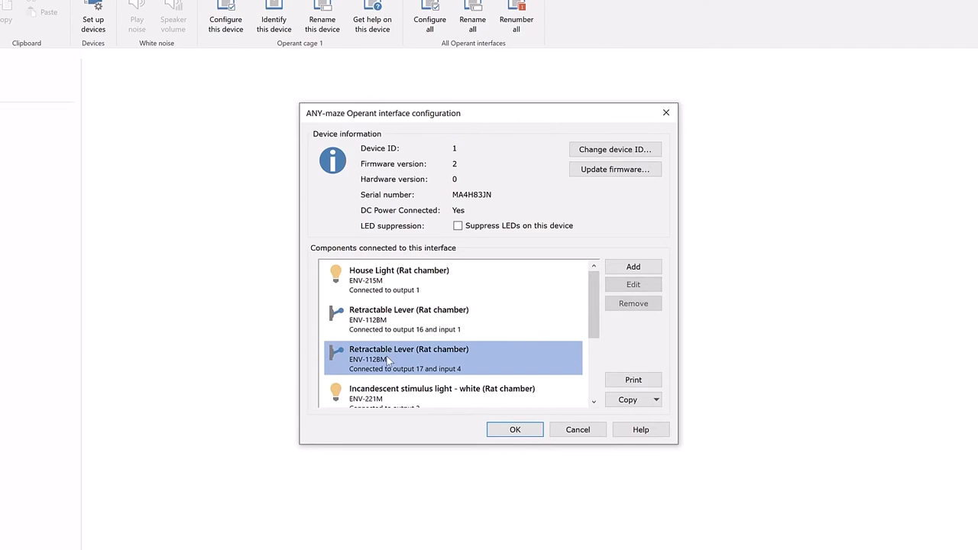
click(656, 284)
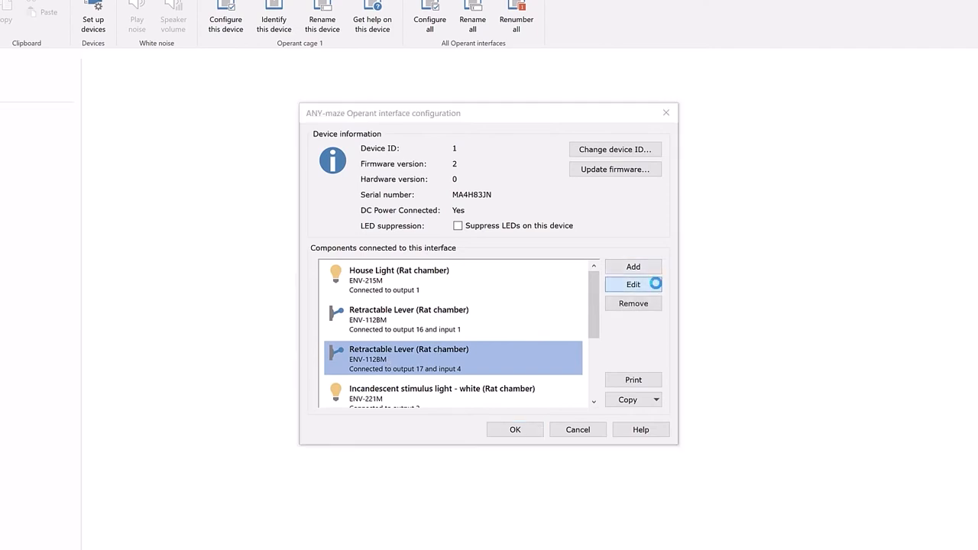
click(539, 459)
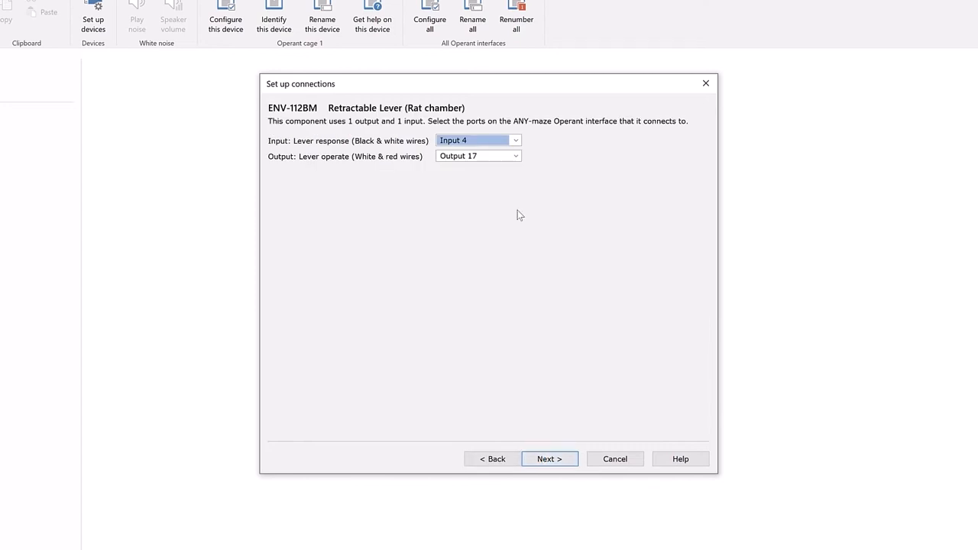
click(516, 141)
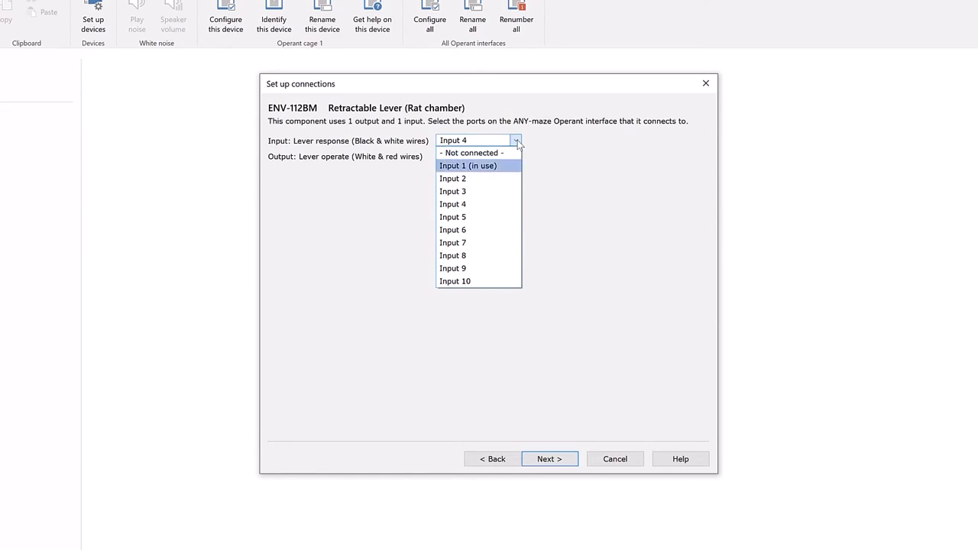
click(498, 176)
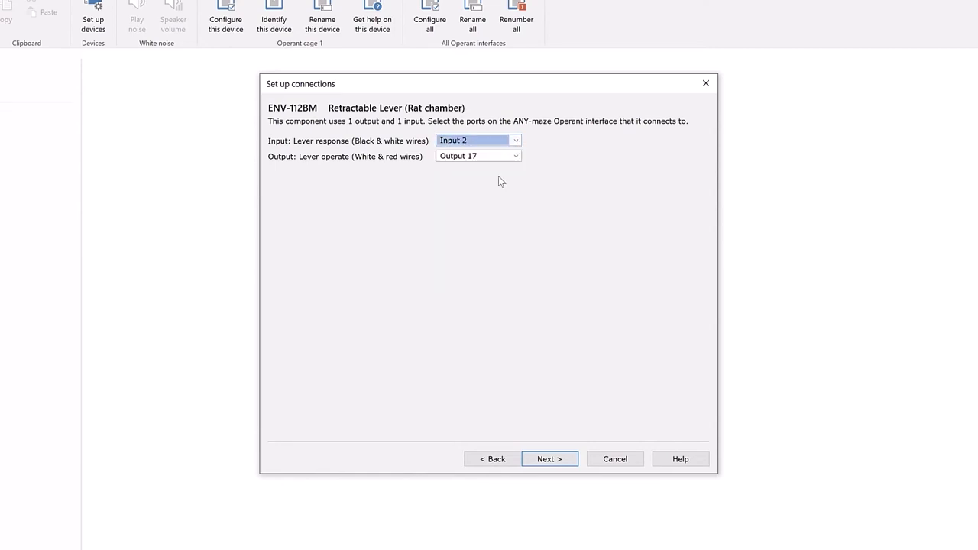
click(544, 459)
click(548, 459)
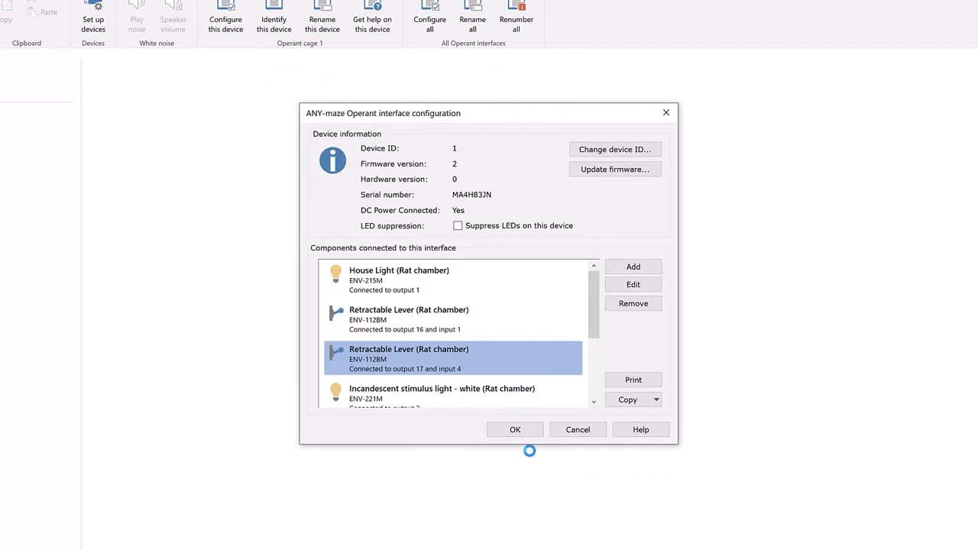
click(513, 428)
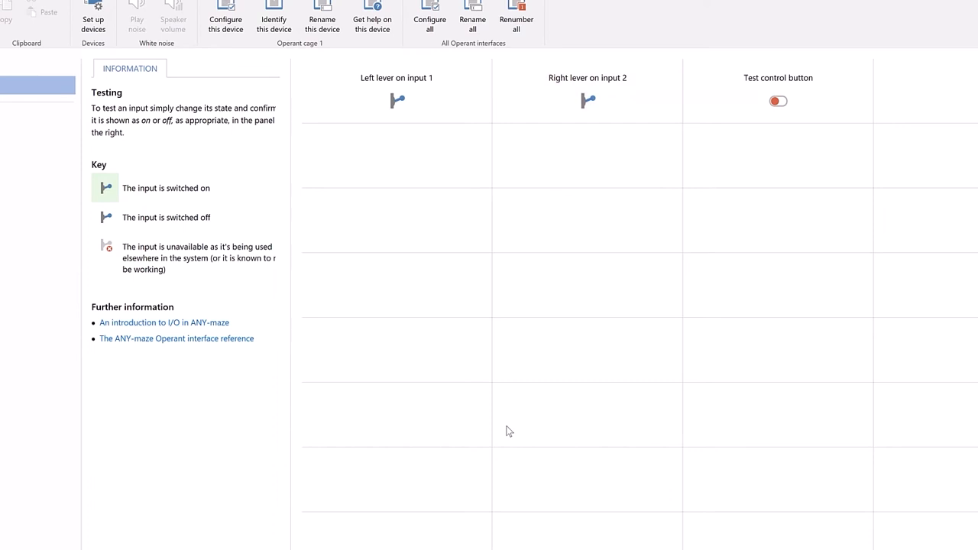
- Test Operant cage 1's right lever output by repeatedly switching "Extend right lever" on and off
click(39, 121)
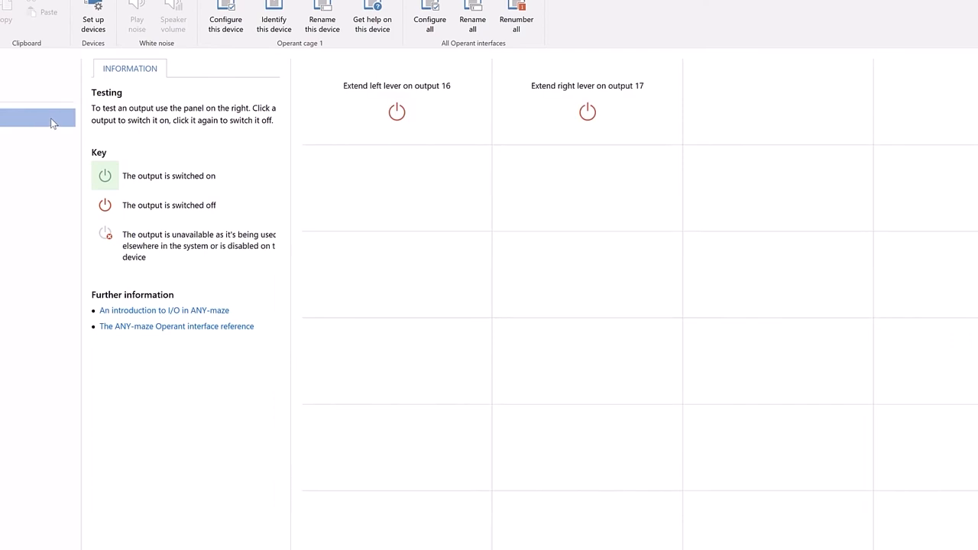
click(561, 115)
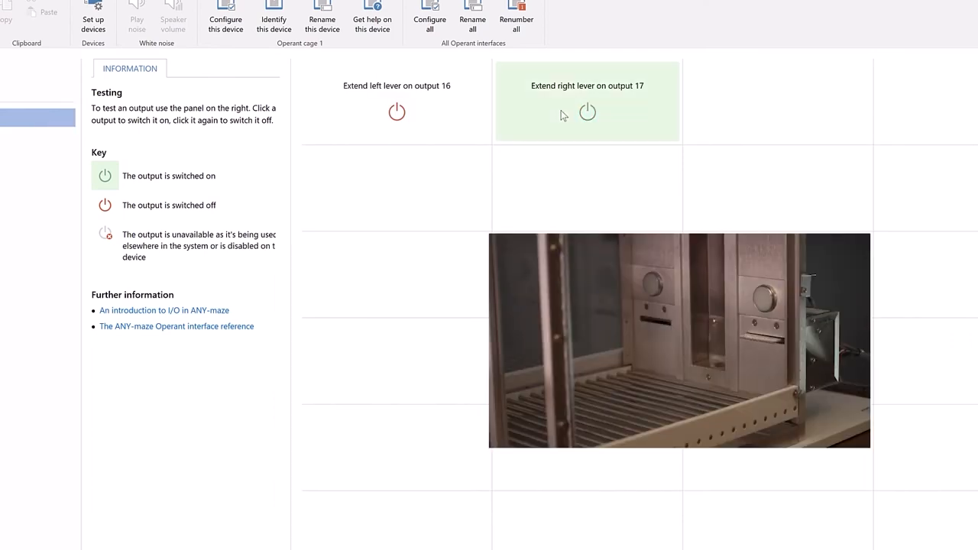
click(561, 115)
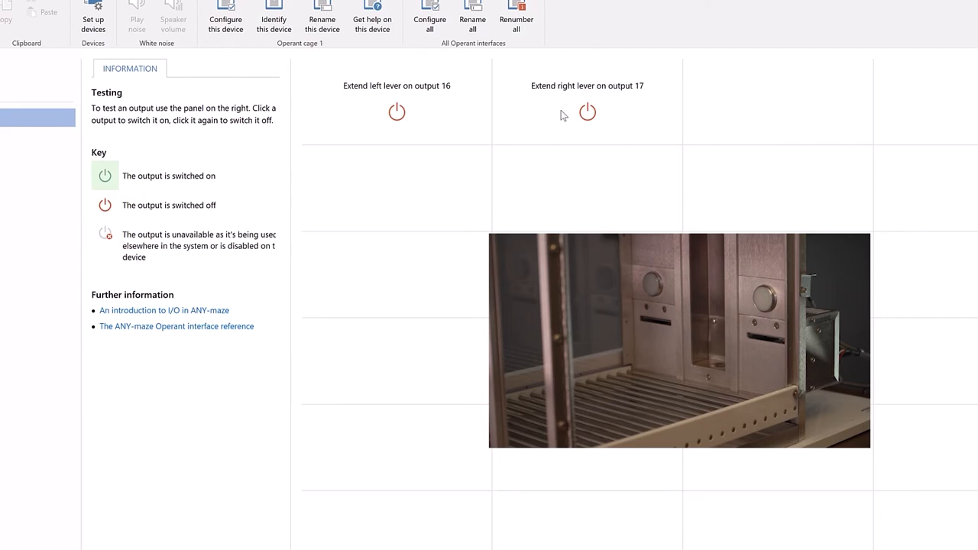
click(562, 114)
click(561, 113)
- Test Operant cage 1's right stimulus light and its house light, including the house light's intensity, and display Operant cage 2
click(48, 182)
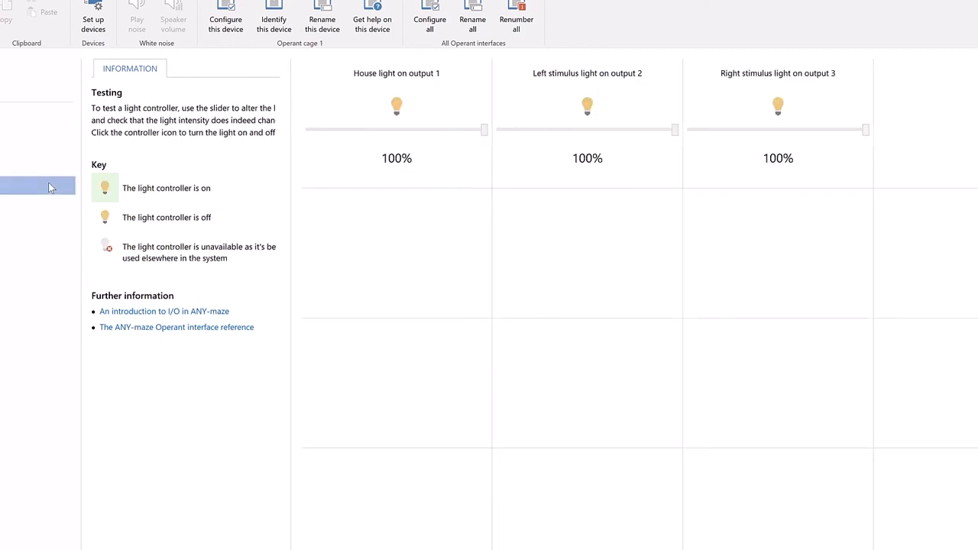
click(801, 99)
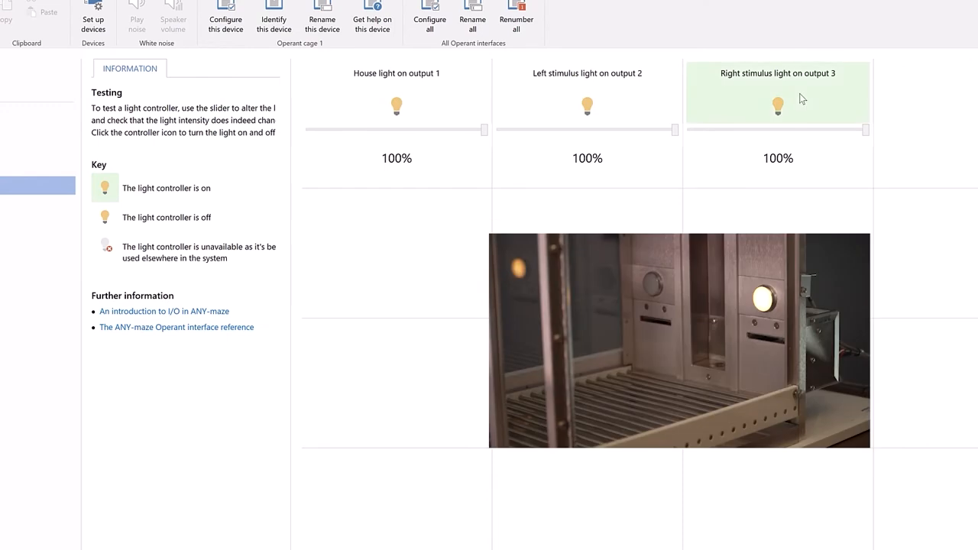
click(801, 98)
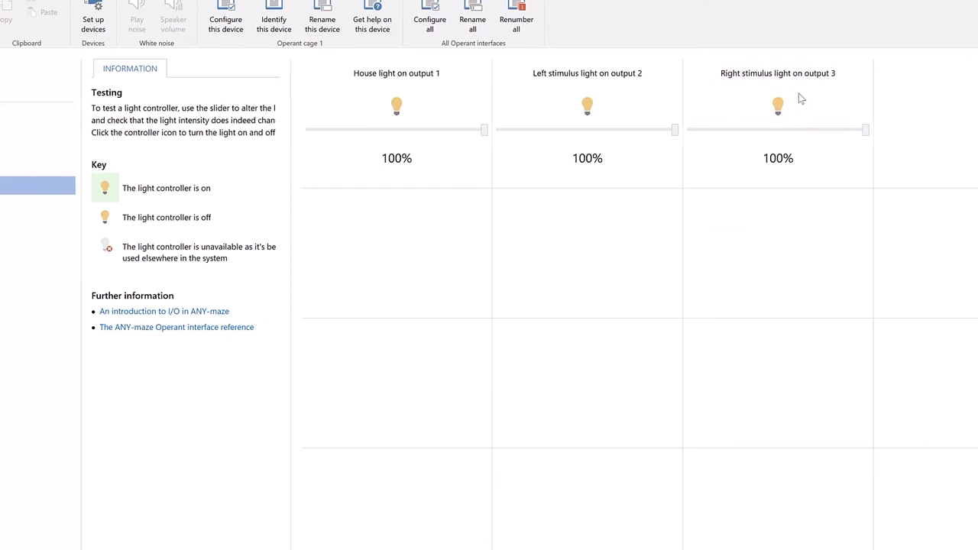
click(404, 104)
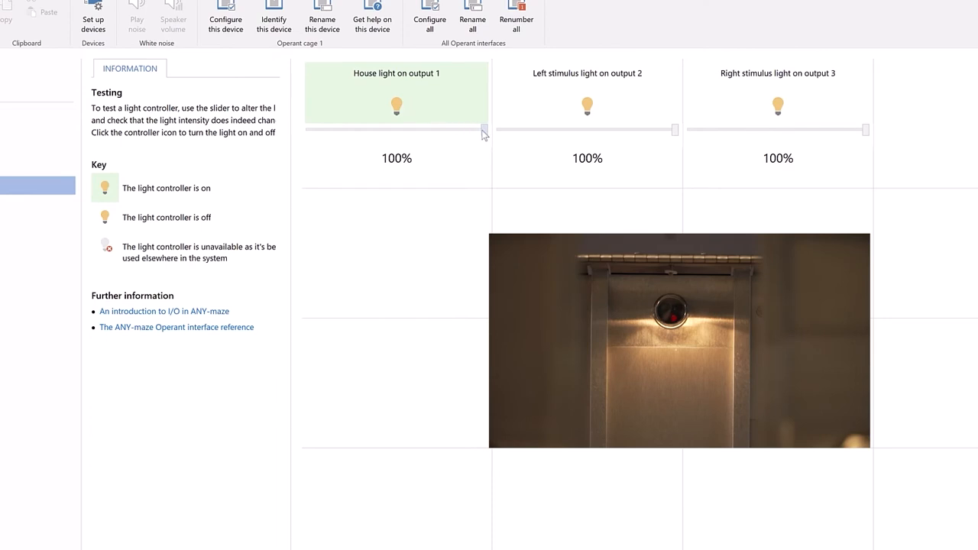
mouse_move(485, 130)
mouse_down()
mouse_move(303, 162)
mouse_move(493, 143)
mouse_up()
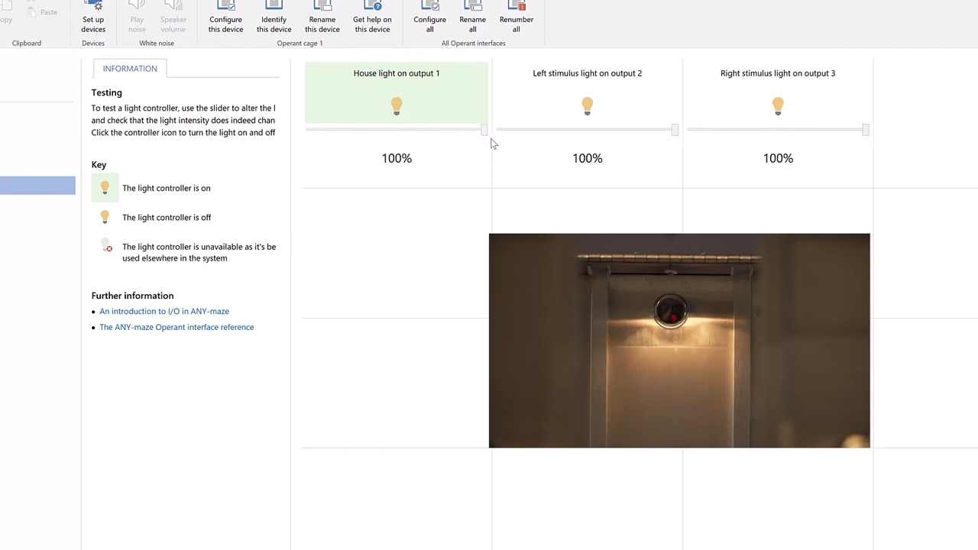
click(439, 95)
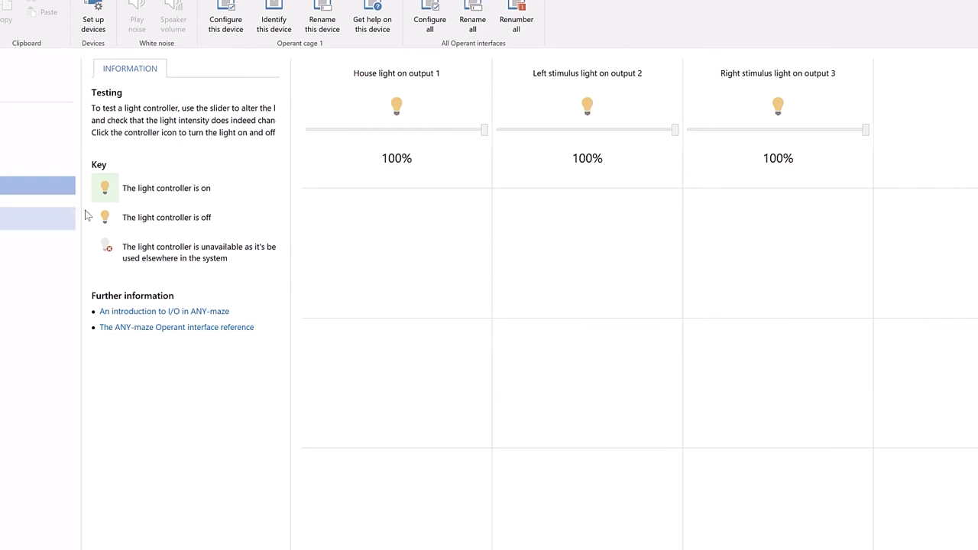
click(61, 221)
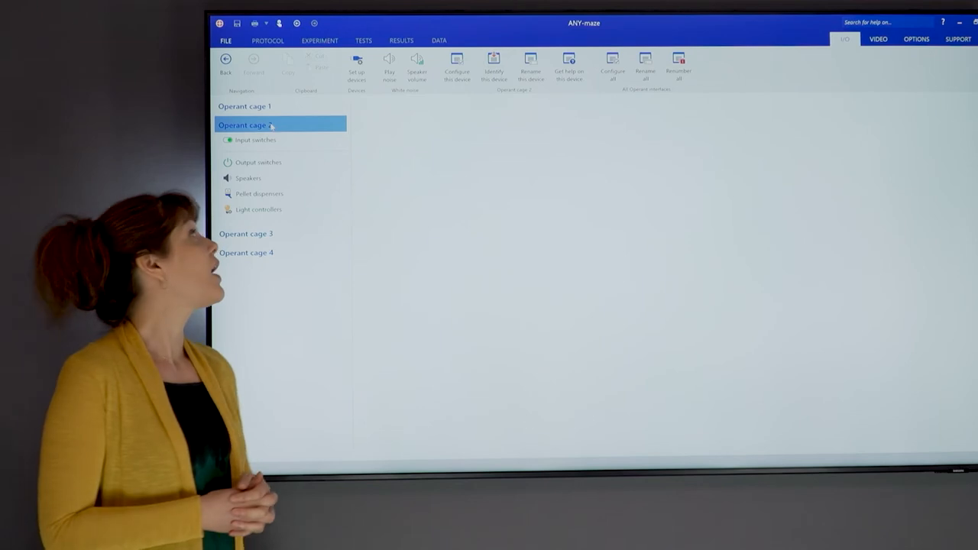
- Open the Water-maze example experiment from the supplied example experiments
click(226, 40)
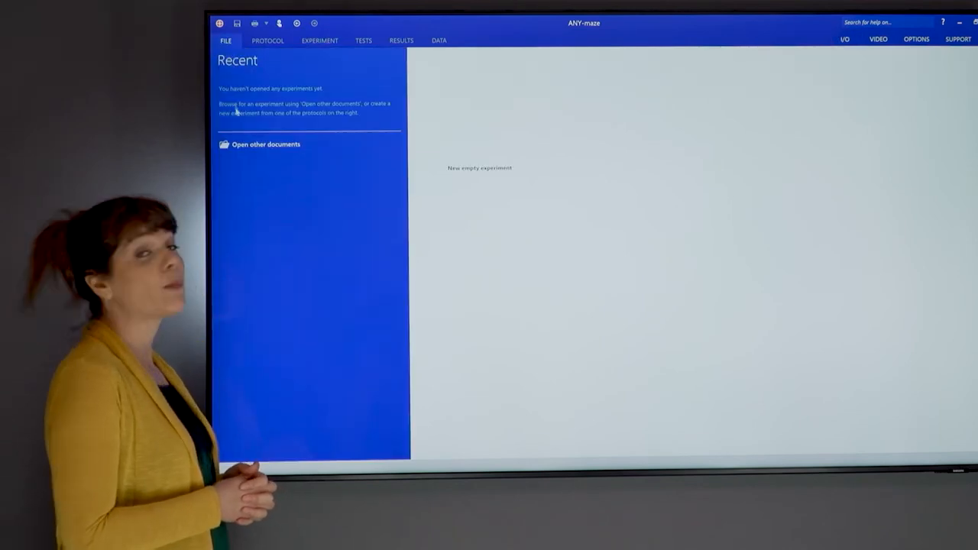
click(242, 145)
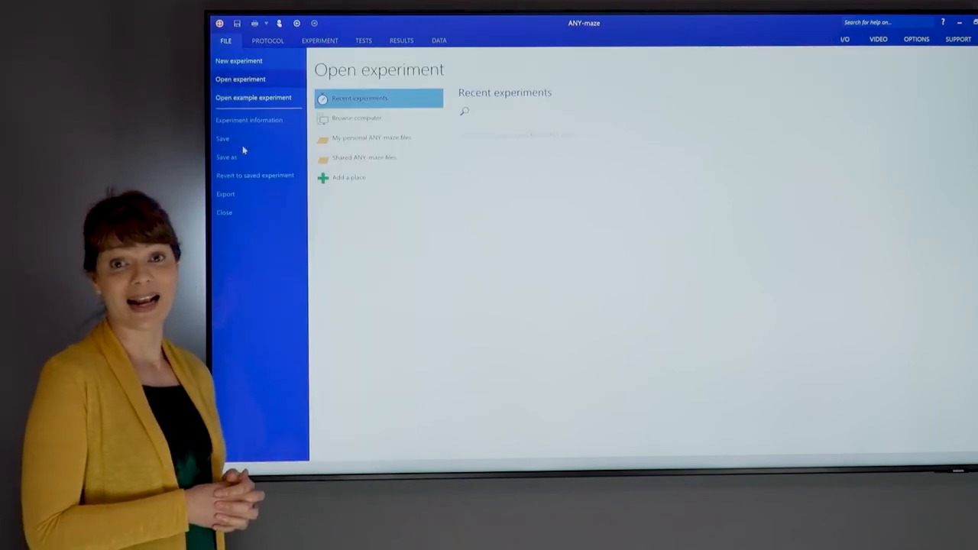
click(240, 99)
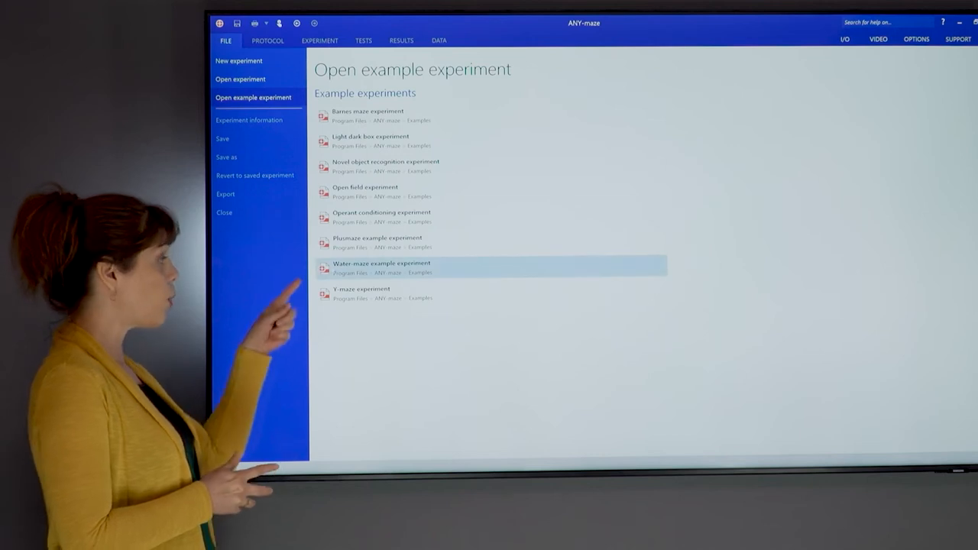
click(331, 265)
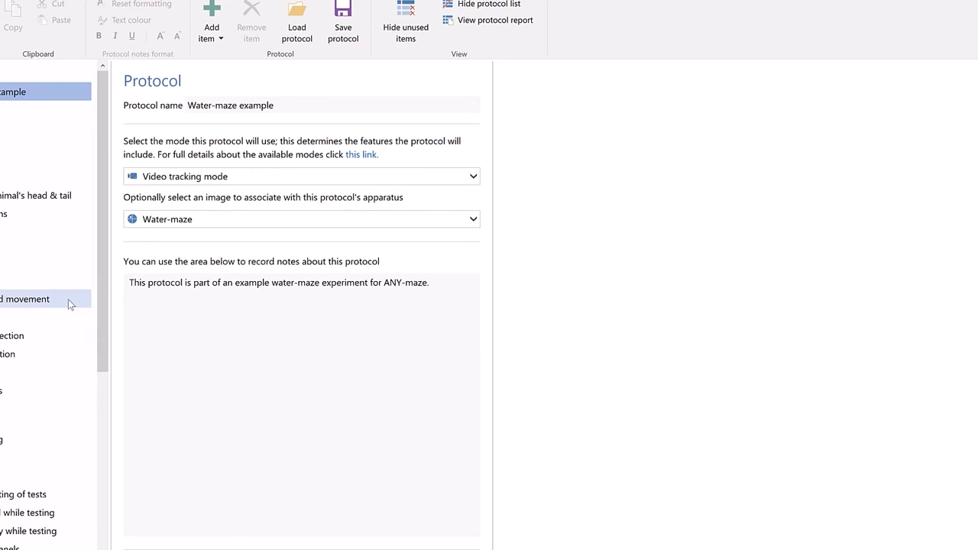
- Examine the water-maze protocol's apparatus and its zones, including the settings of the NW and Island zones
click(32, 131)
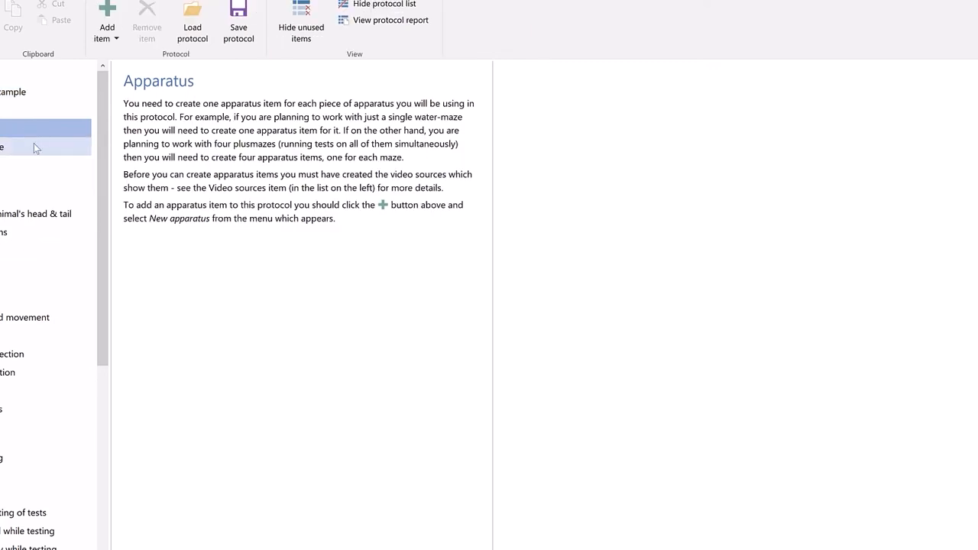
click(34, 143)
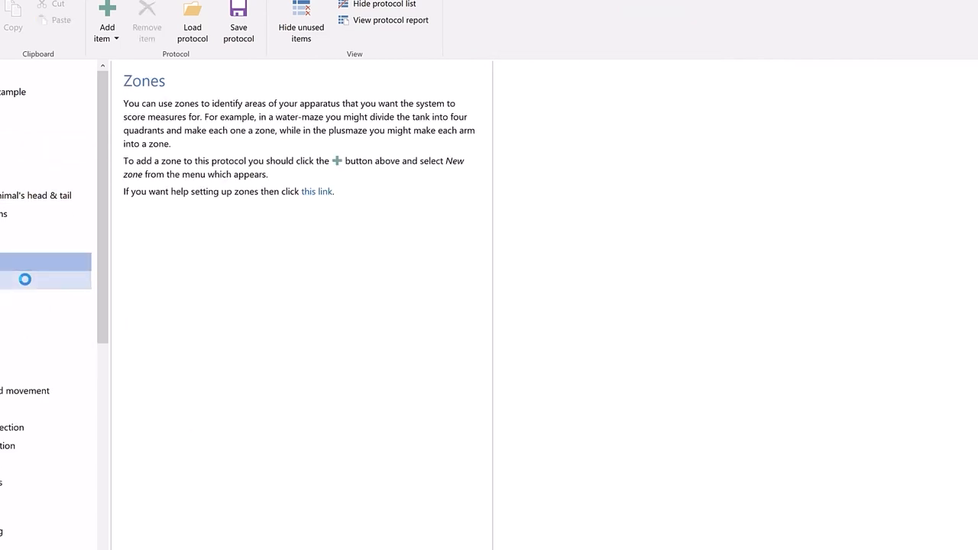
click(26, 282)
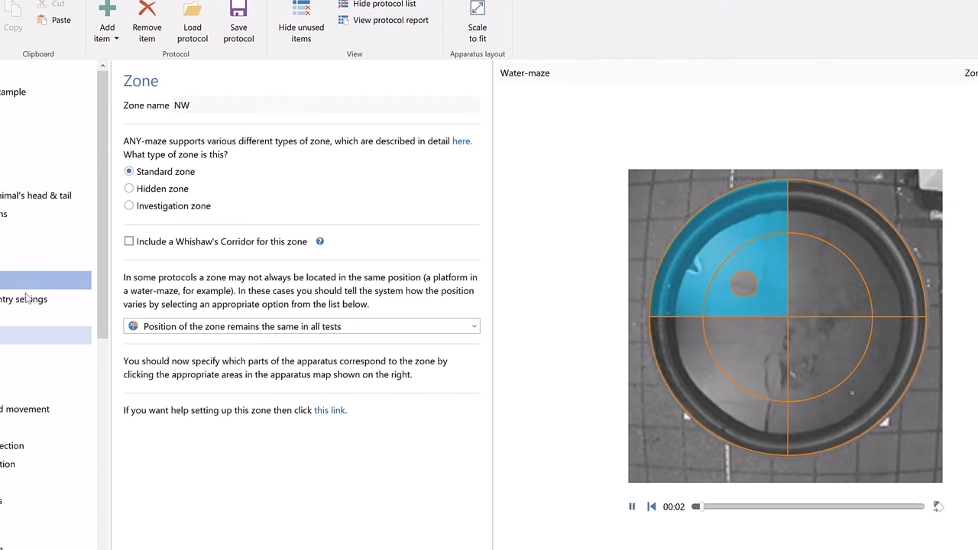
click(28, 369)
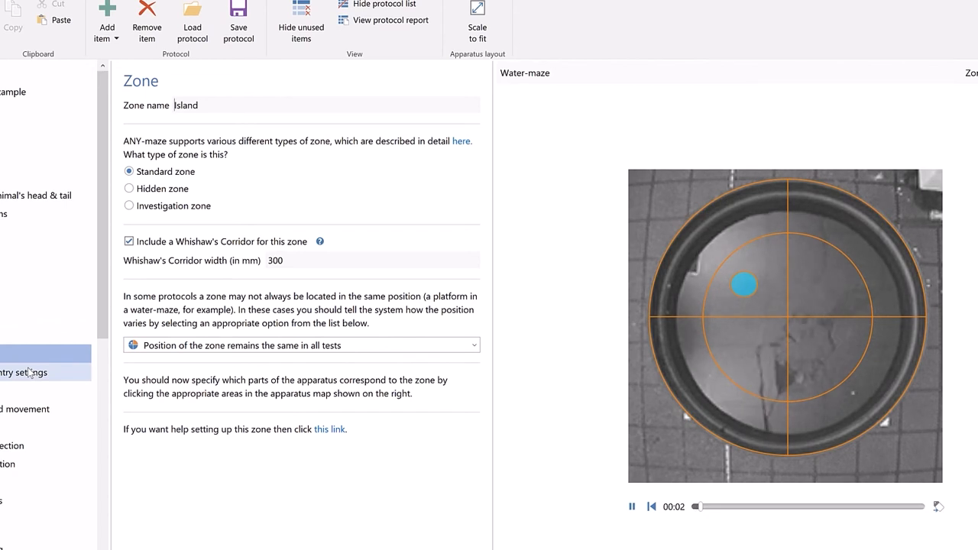
- Examine the protocol's procedures and display the statements of the Island entry procedure
scroll(27, 372, down, 3)
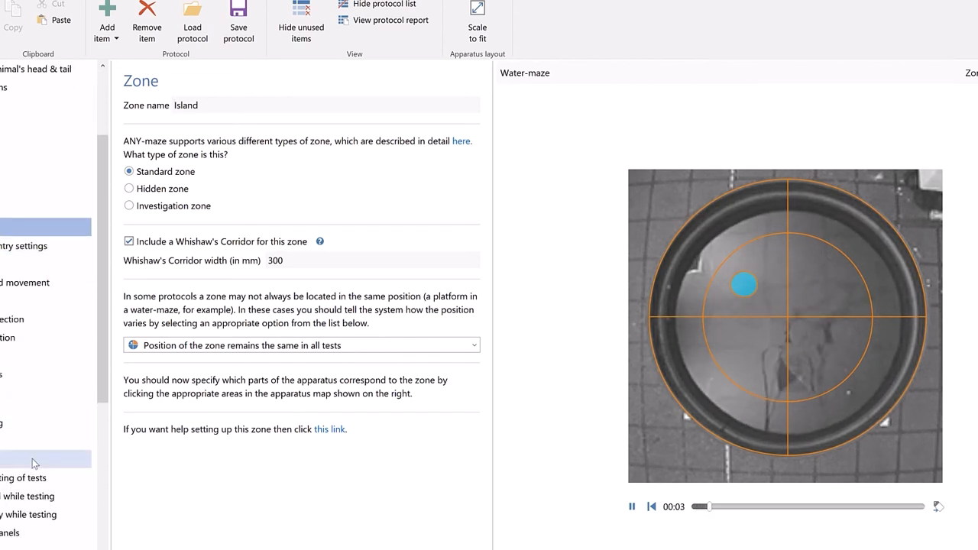
click(32, 459)
scroll(32, 459, down, 3)
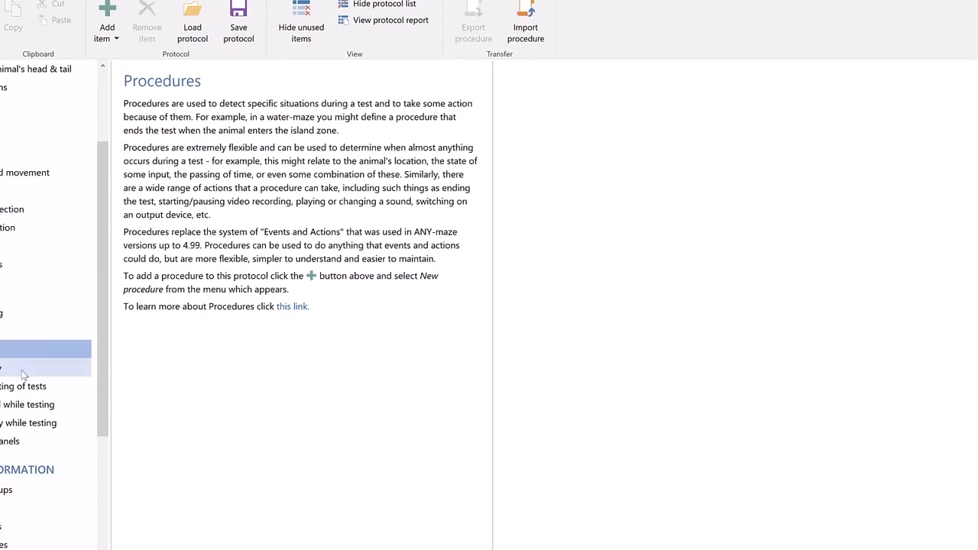
click(23, 370)
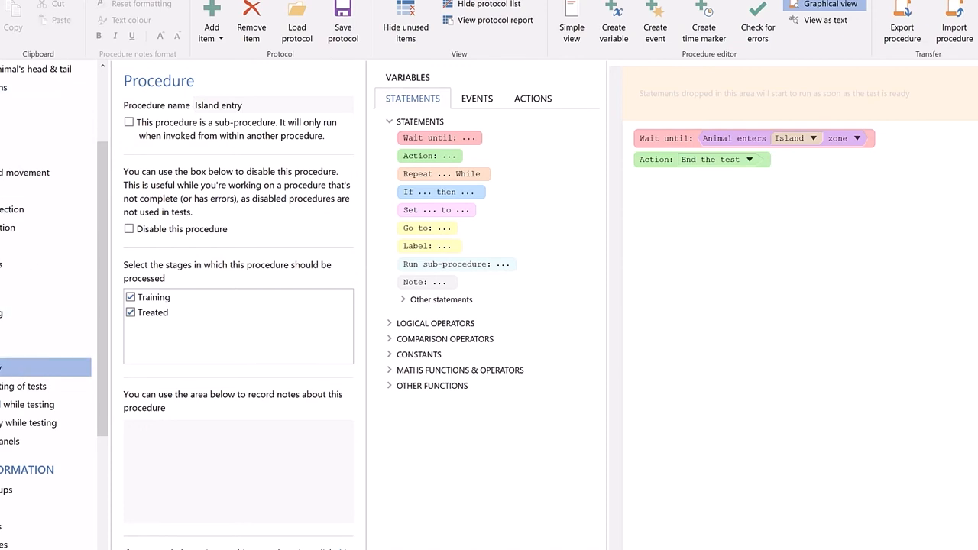
- Open the report for animal 22's Training trial 2 from the test schedule and check which related reports it offers
click(65, 2)
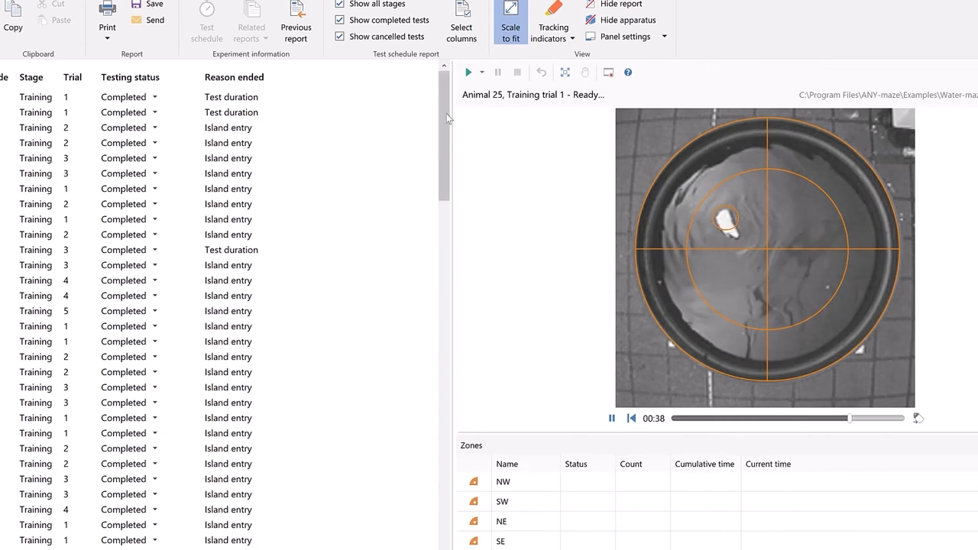
drag(449, 118, 435, 435)
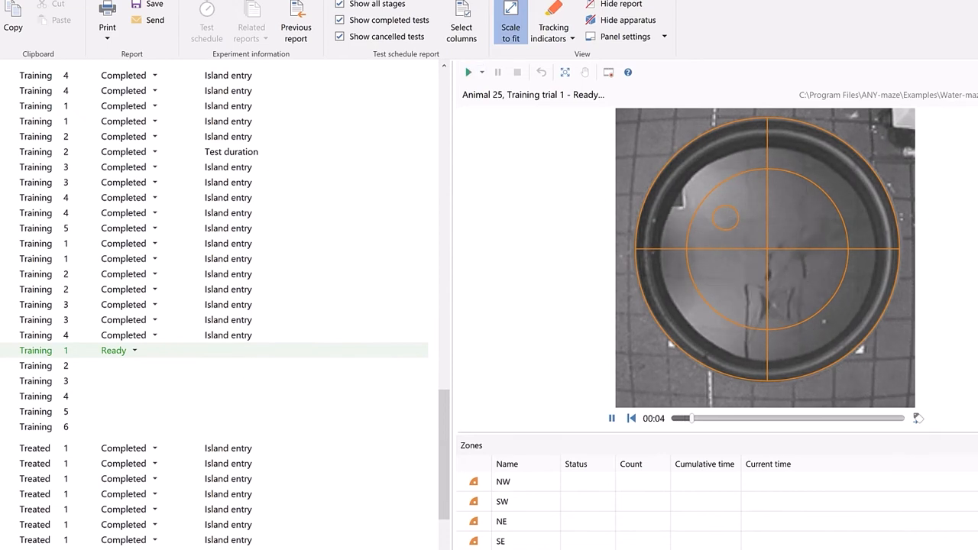
click(2, 151)
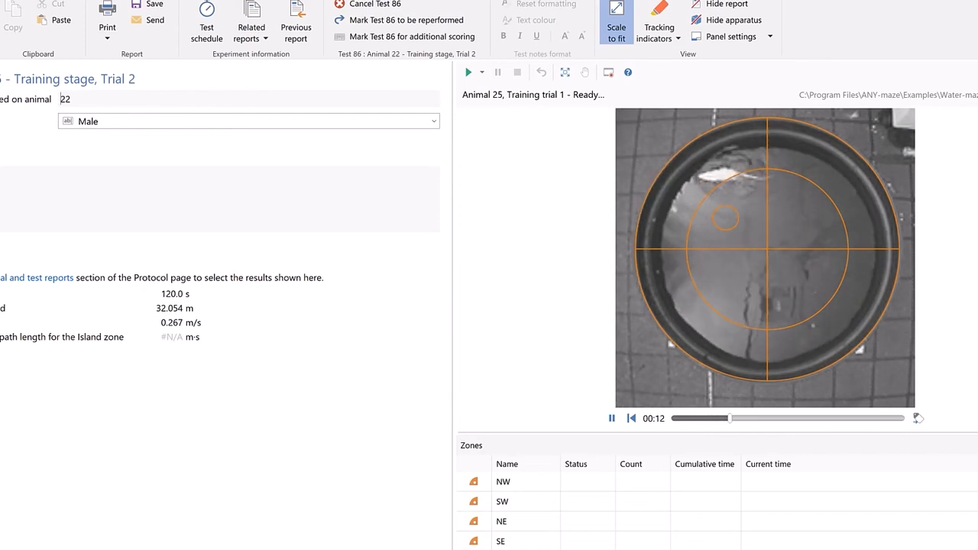
click(244, 43)
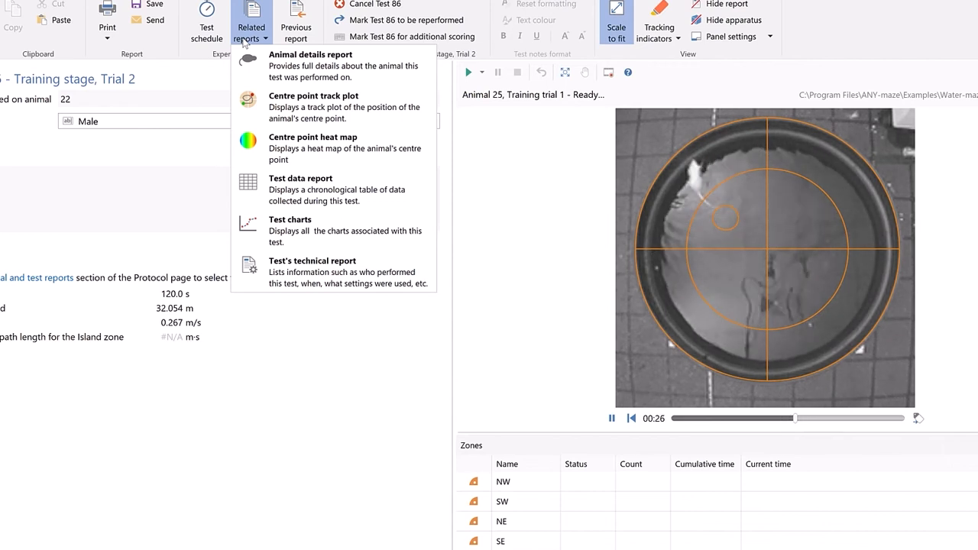
click(245, 39)
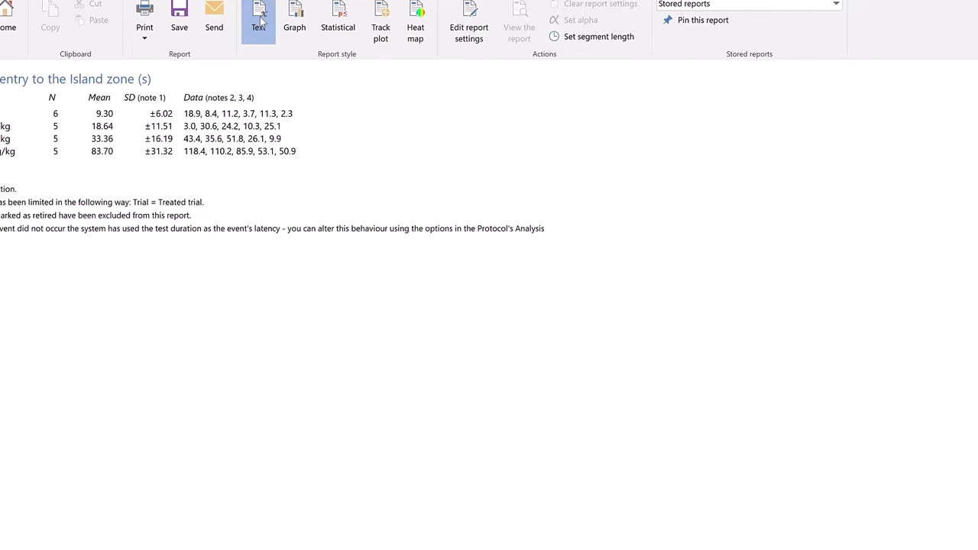
- Show the report on first entry to the Island zone as a graph and as a statistical analysis
click(293, 19)
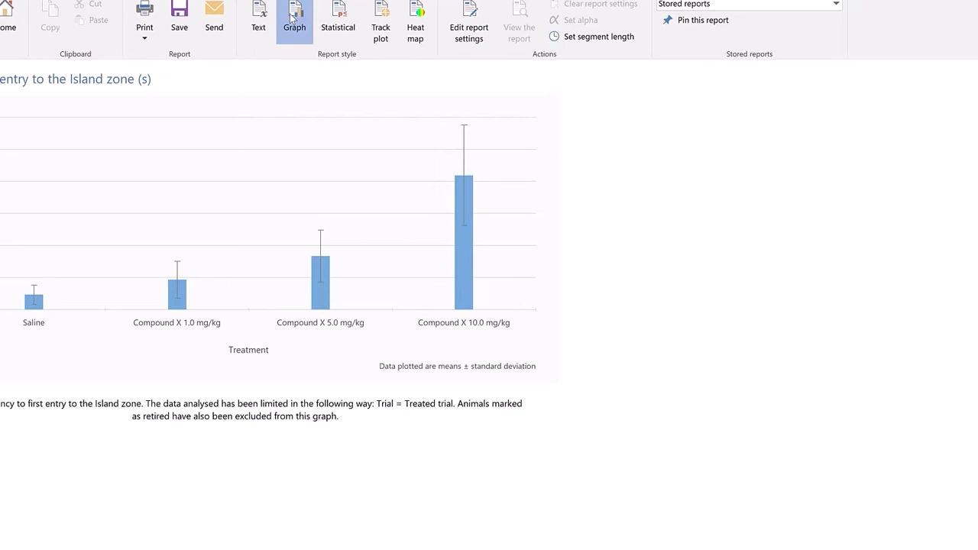
click(334, 15)
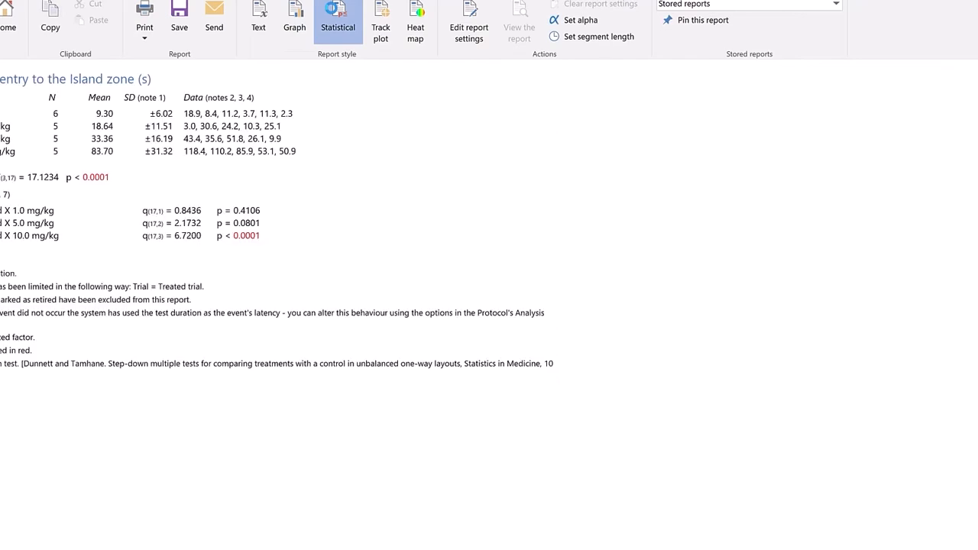
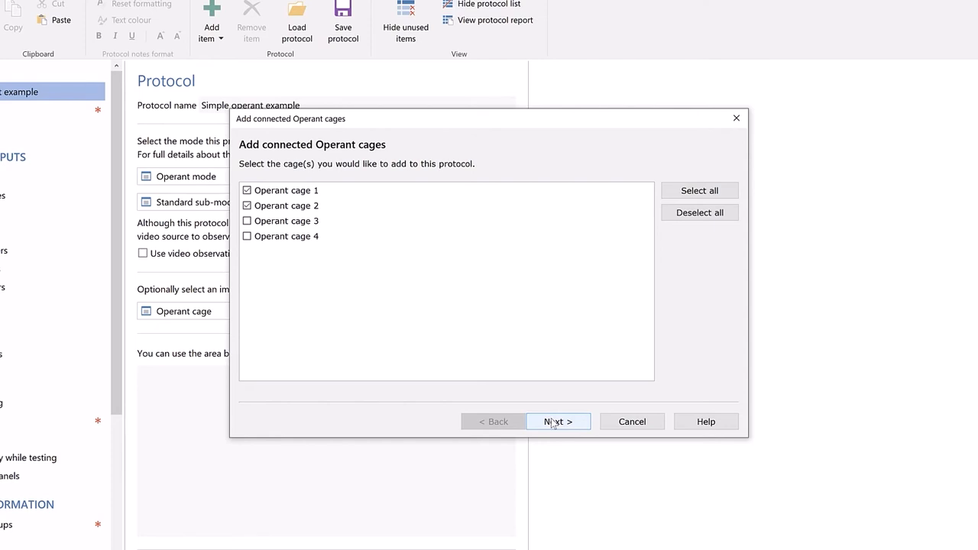
- Add Operant cages 1 and 2 to the protocol with their current interface configuration, and view its on/off inputs and output switches
click(553, 421)
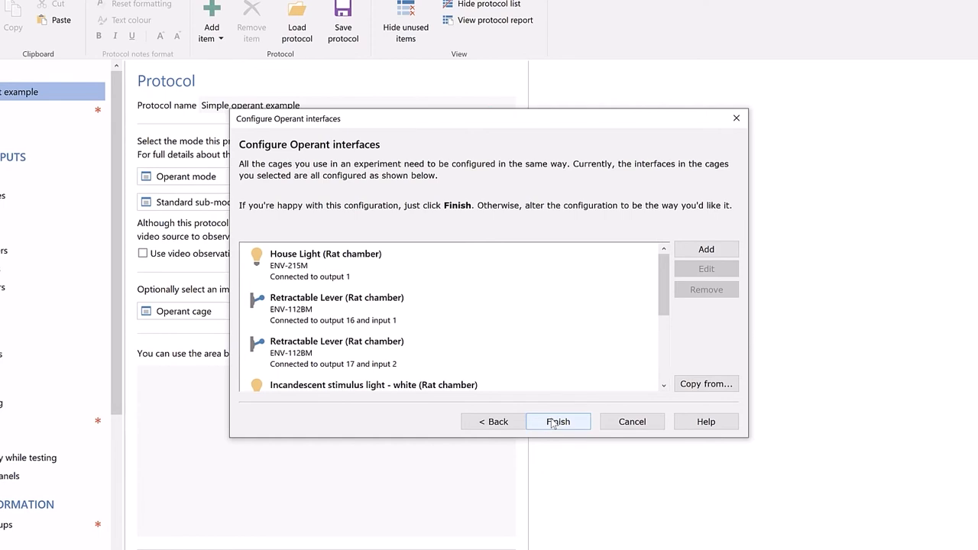
click(558, 423)
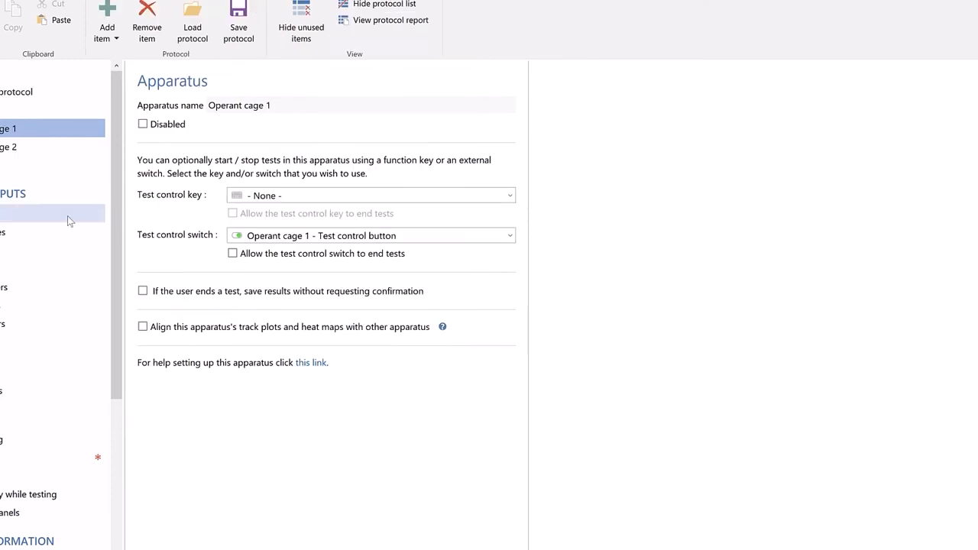
click(68, 217)
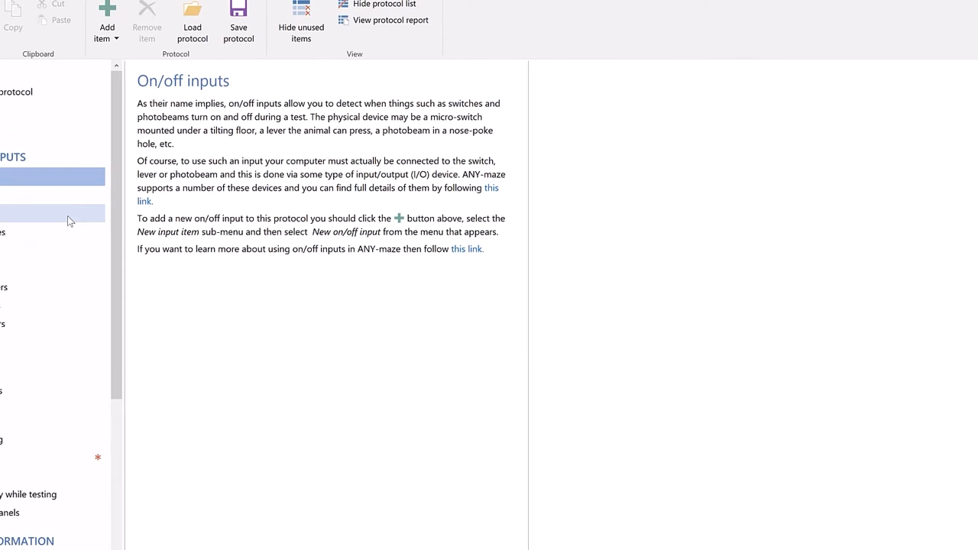
click(67, 216)
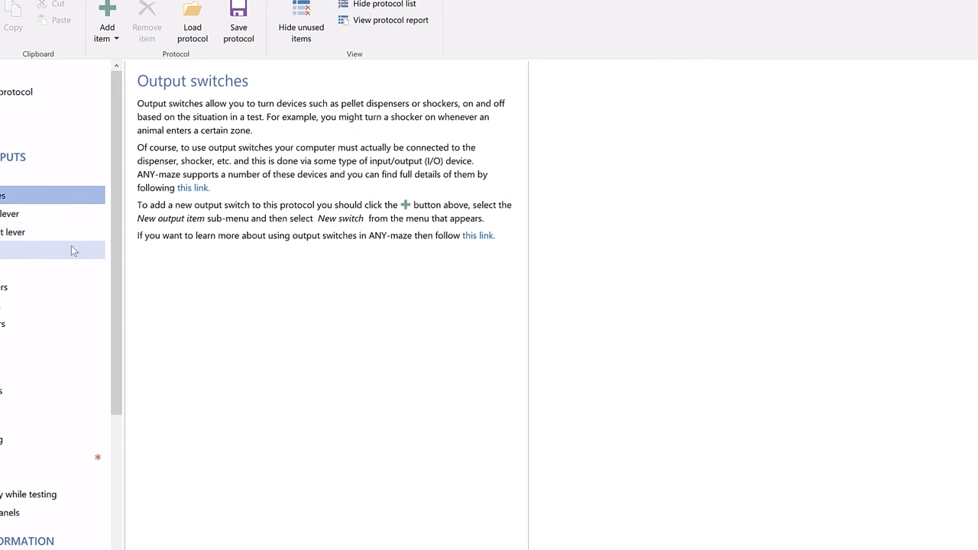
- Set the protocol's 2900Hz tone speaker to play for a duration of 0.5s
click(71, 246)
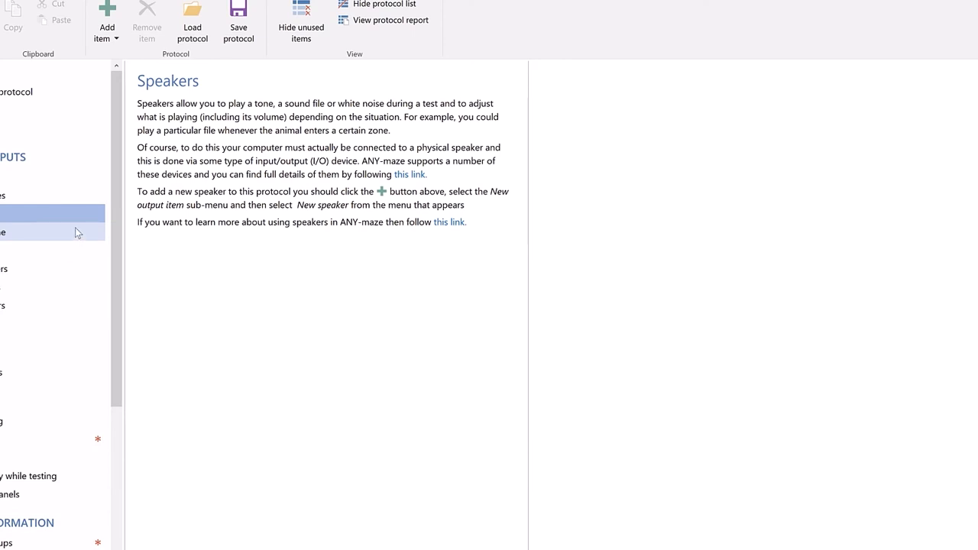
click(75, 228)
click(249, 240)
text(0.5s)
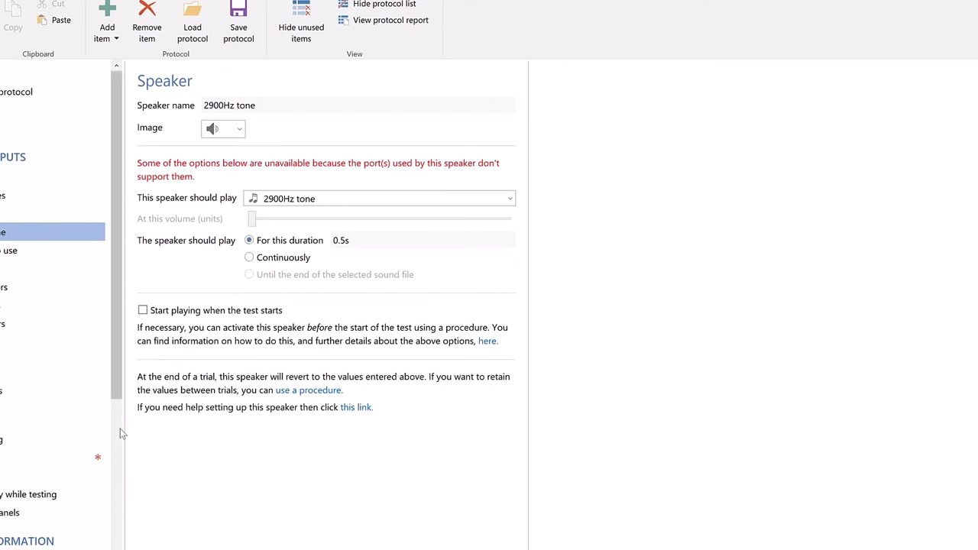
- Set the test duration of the protocol's First stage to 30s
click(101, 456)
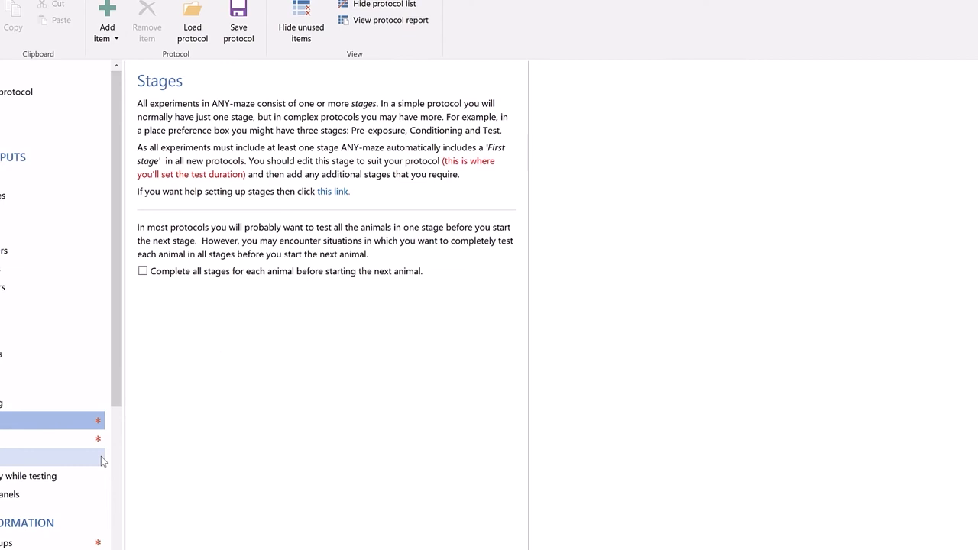
click(85, 441)
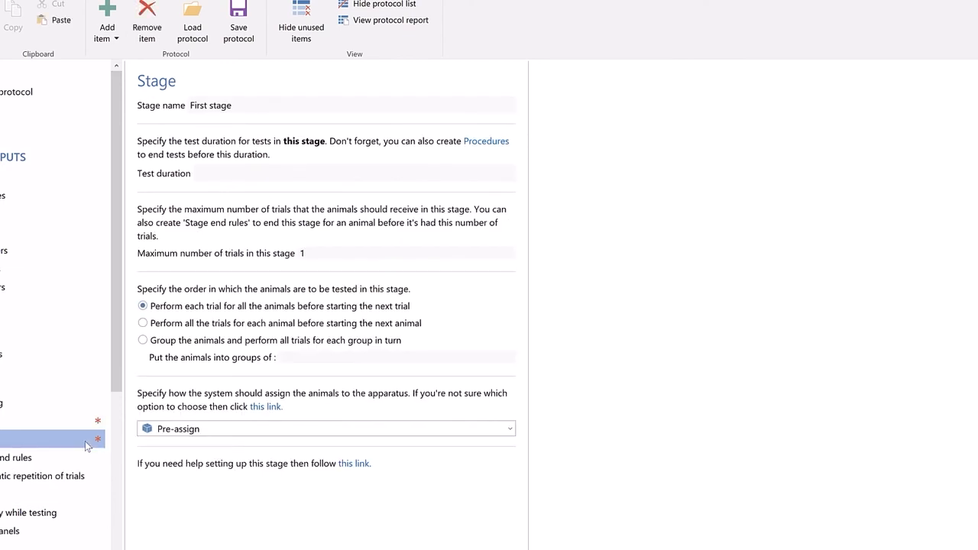
click(218, 172)
text(30s)
- Add a new procedure to the protocol and name it "Flash the light"
click(107, 34)
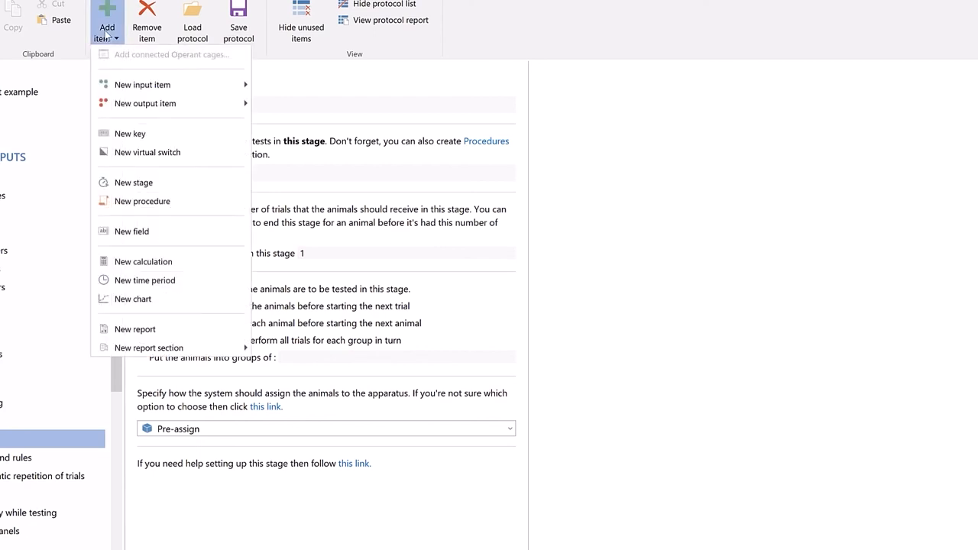
click(131, 202)
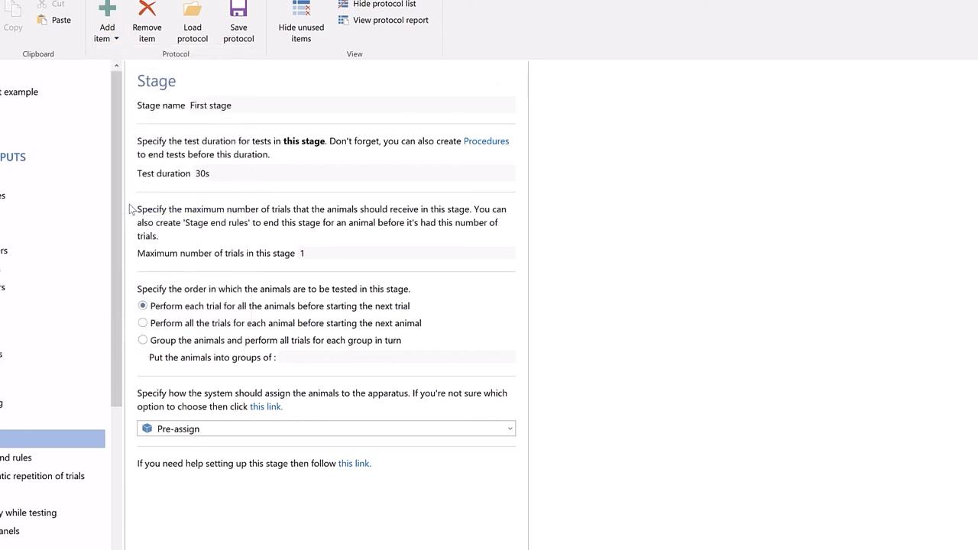
text(Flash the light)
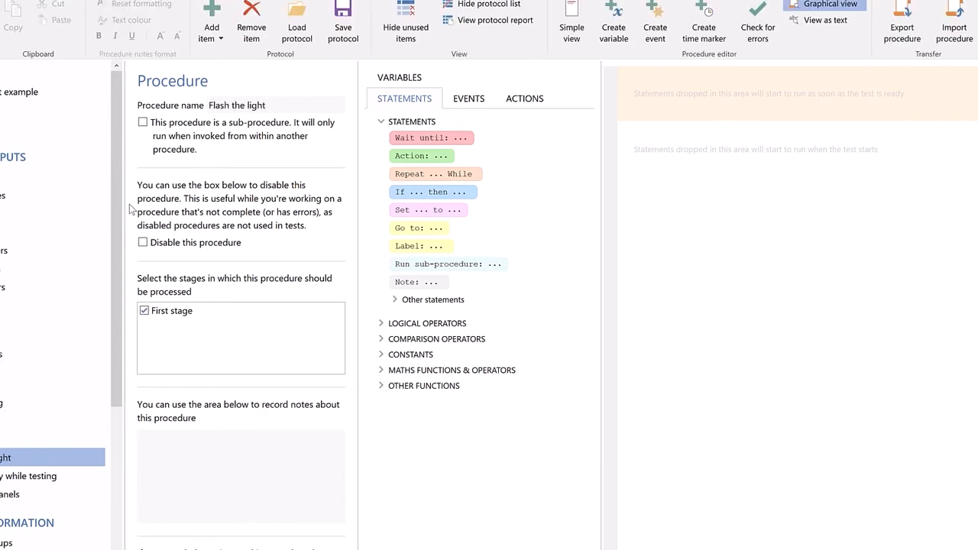
- Begin the Flash the light procedure with a Wait until statement for an elapsed time of 5s
click(445, 144)
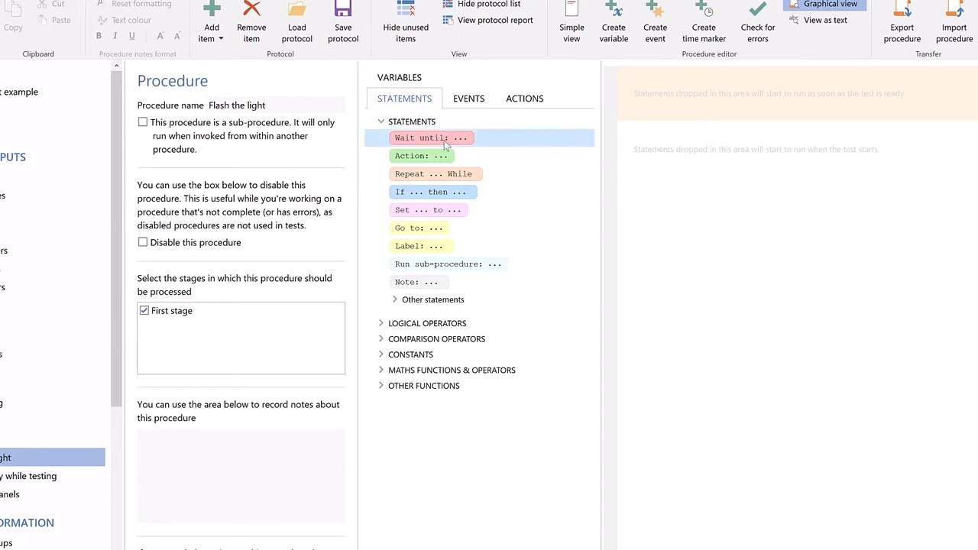
drag(445, 144, 655, 145)
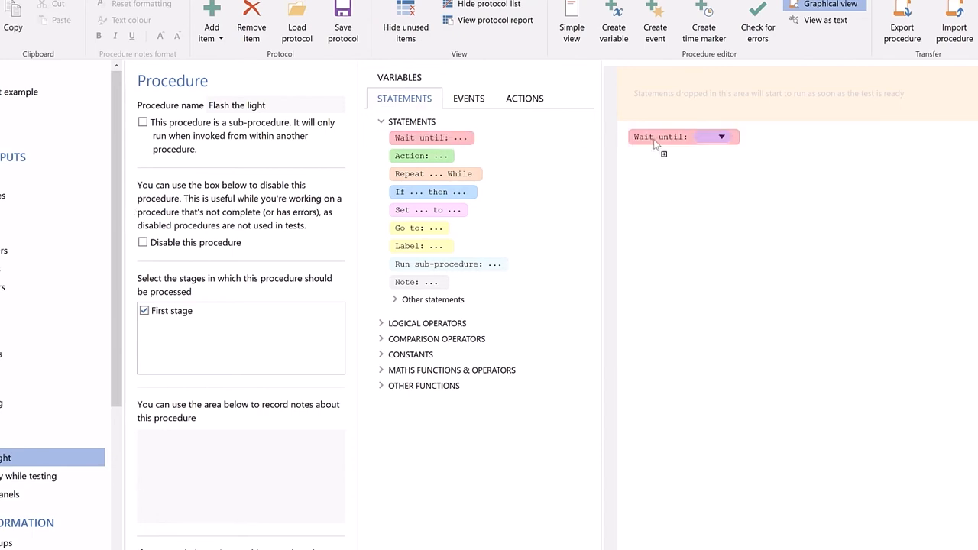
click(721, 137)
mouse_move(725, 171)
click(861, 175)
text(5s)
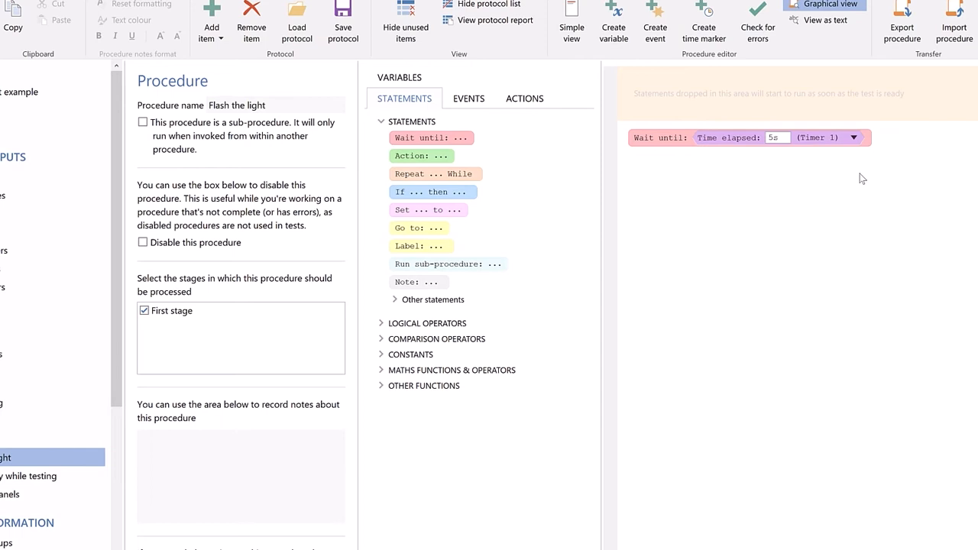
- Add an Action after the wait that switches the Left stimulus light on
drag(459, 161, 671, 160)
click(701, 159)
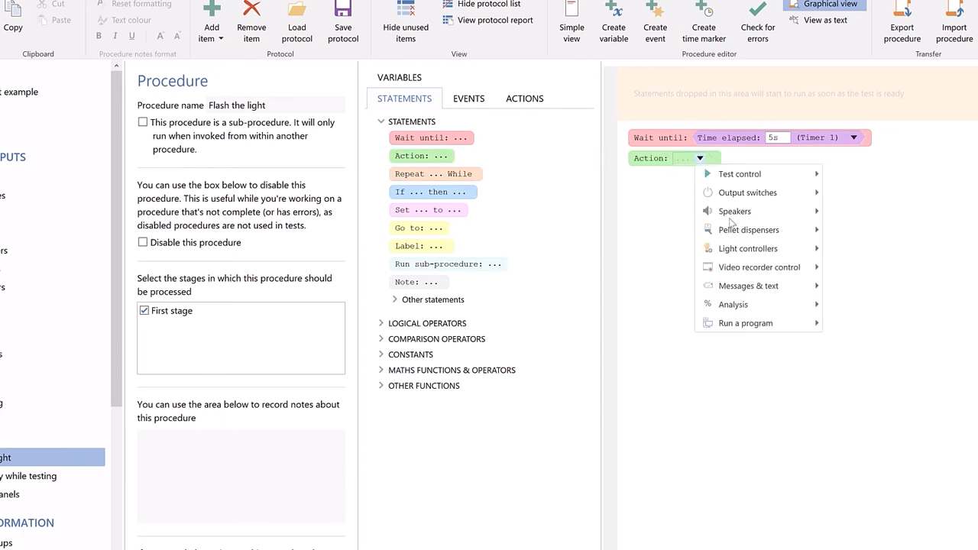
mouse_move(764, 248)
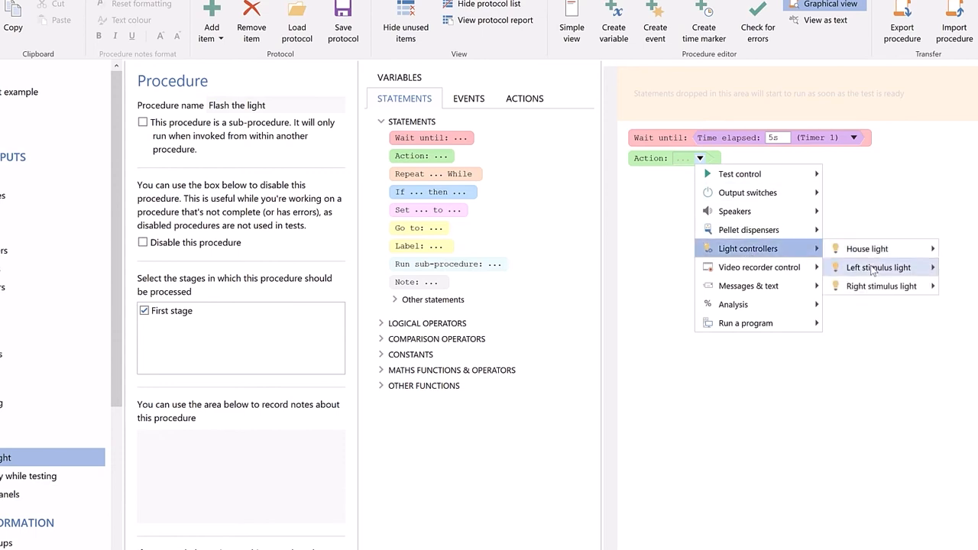
mouse_move(873, 268)
click(964, 268)
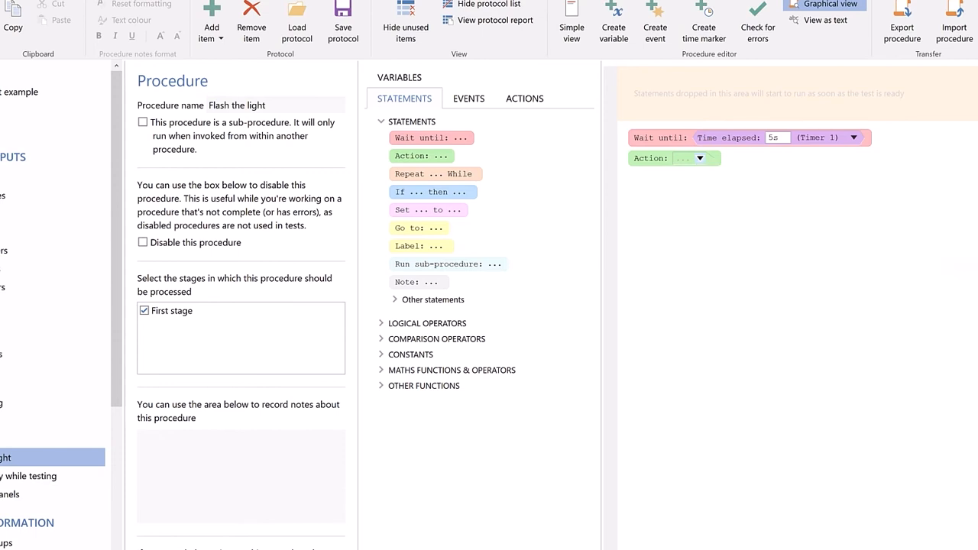
- Add a second Wait until statement after the light-on action, with an elapsed time of 5s
drag(434, 138, 697, 188)
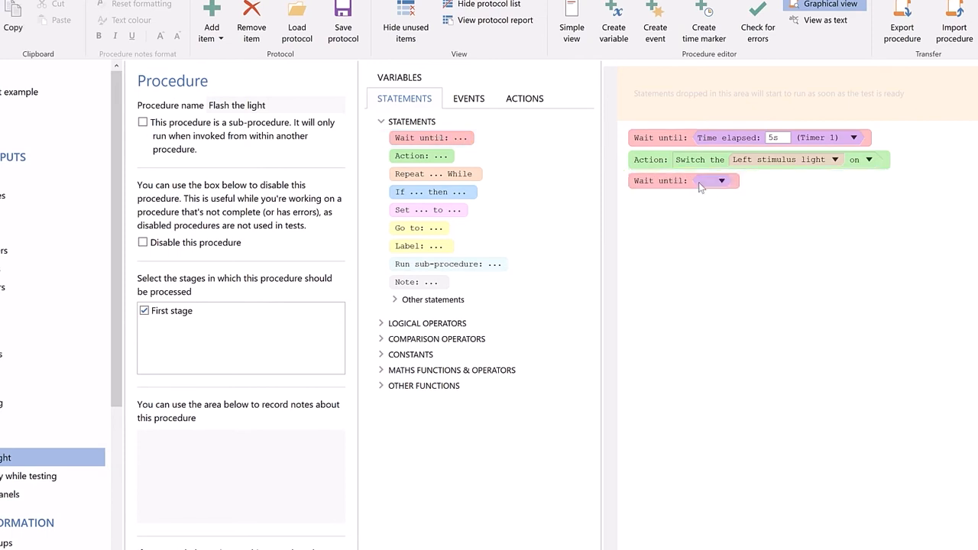
click(722, 182)
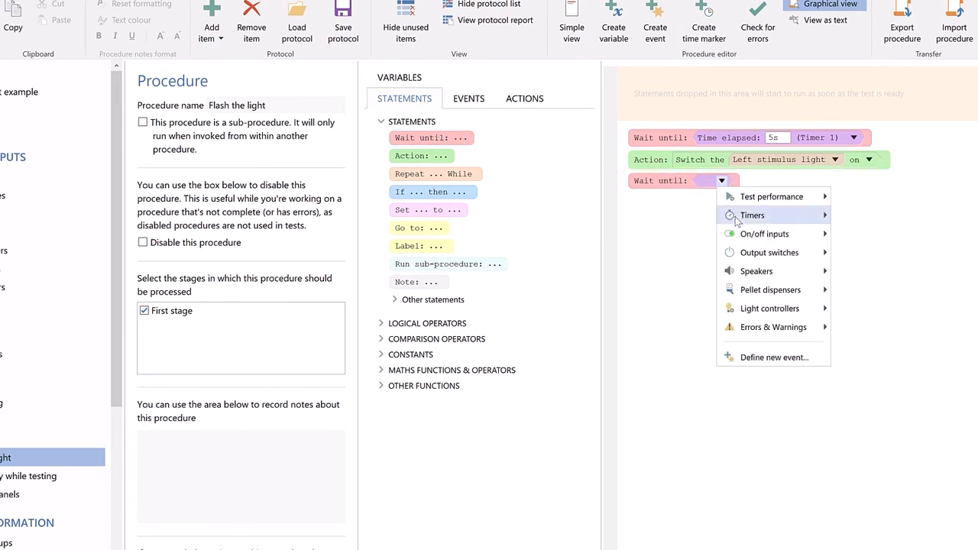
mouse_move(812, 221)
click(849, 221)
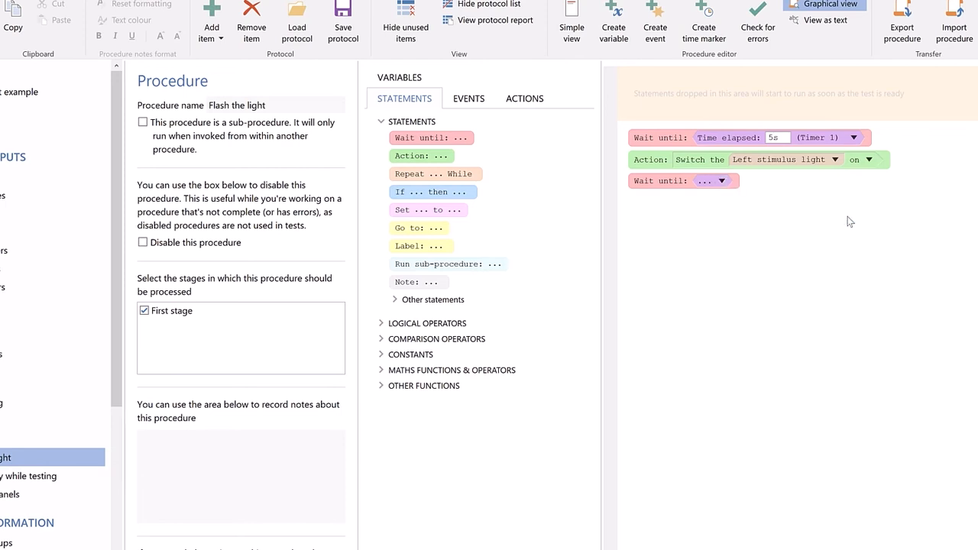
text(5s)
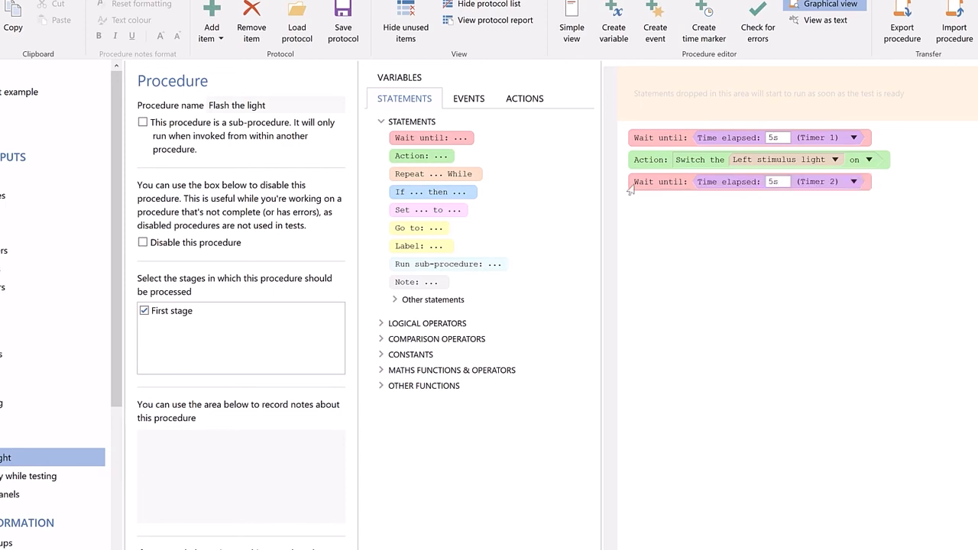
- Add an Action after the second wait that switches the Left stimulus light off
drag(473, 159, 701, 208)
click(700, 204)
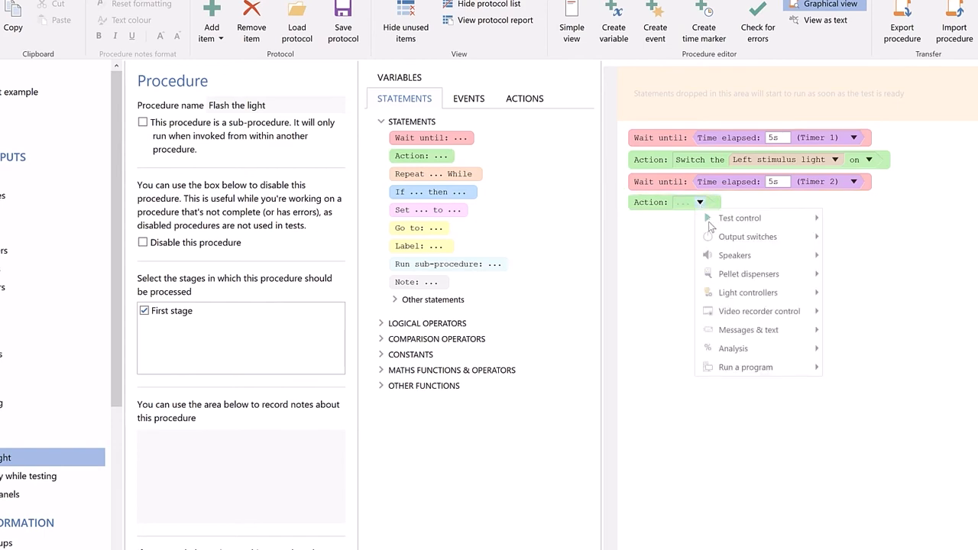
mouse_move(802, 300)
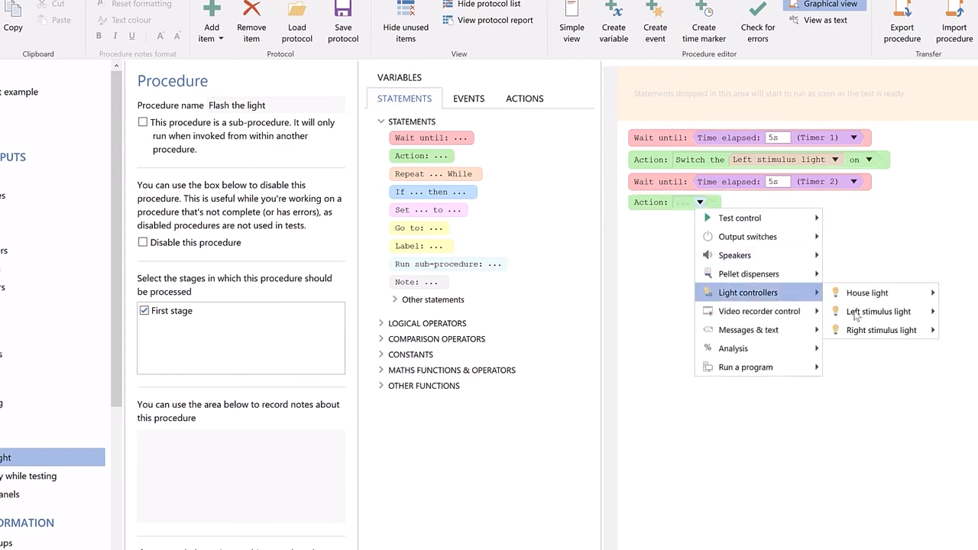
mouse_move(861, 313)
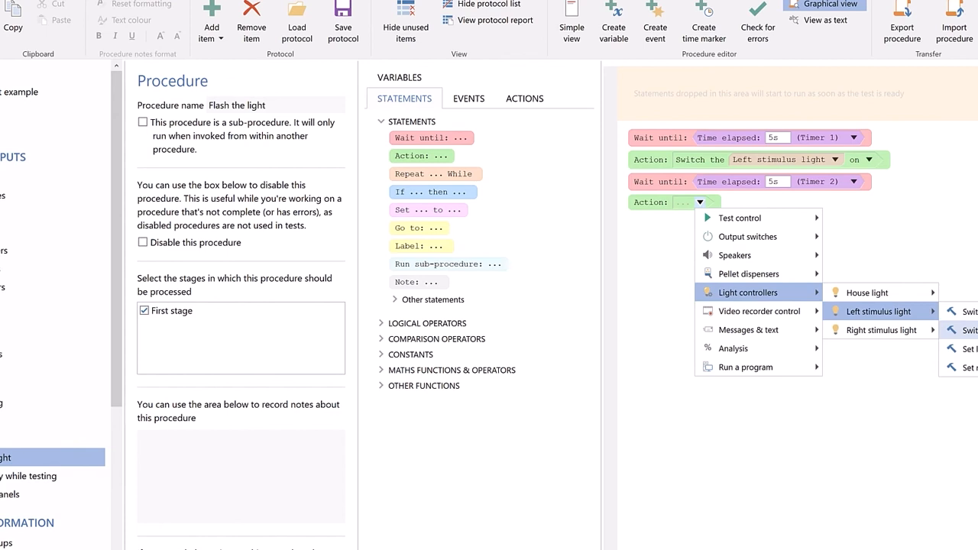
click(959, 330)
- Enclose all four statements of the light procedure in a Repeat loop and make it repeat forever
drag(475, 176, 634, 205)
drag(603, 145, 666, 247)
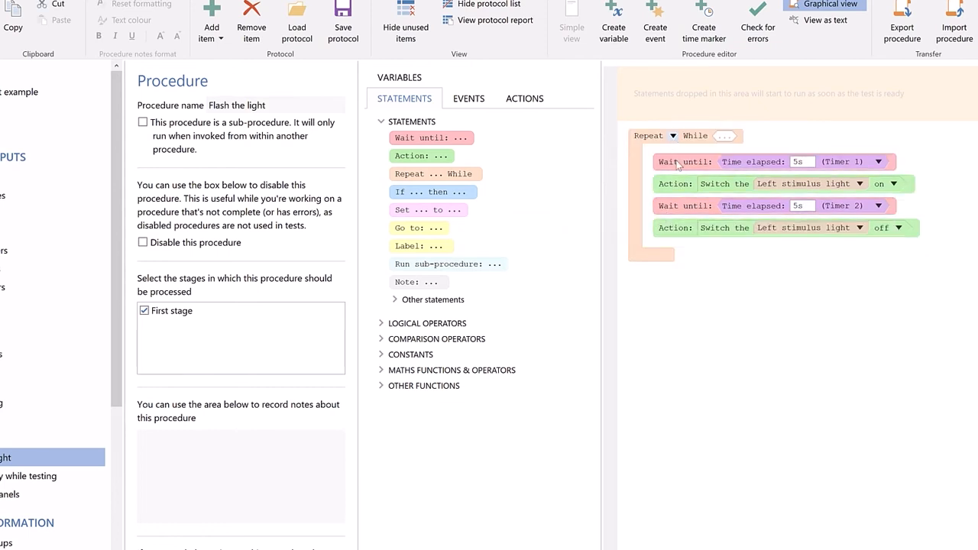
click(673, 135)
click(688, 205)
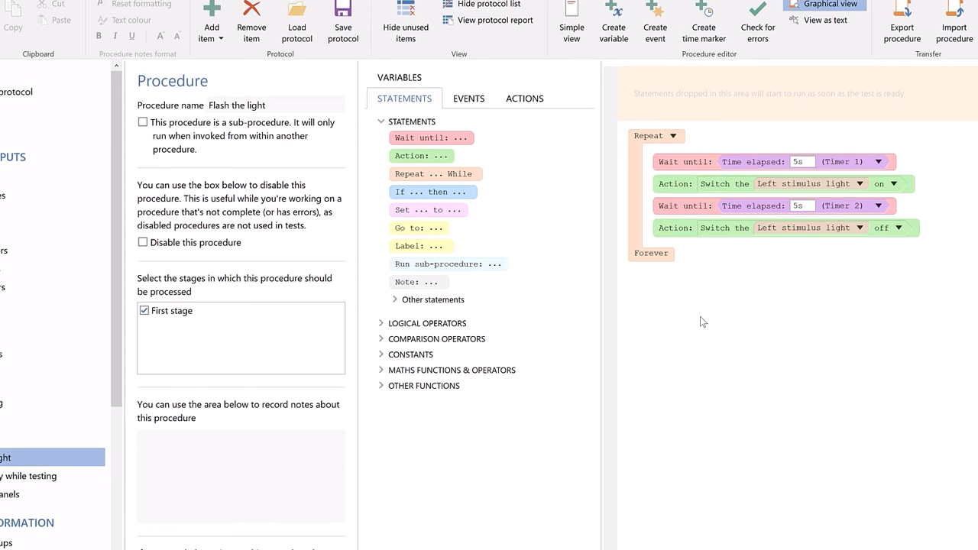
- Add another procedure to the protocol and name it "Process lever press"
click(214, 31)
click(243, 200)
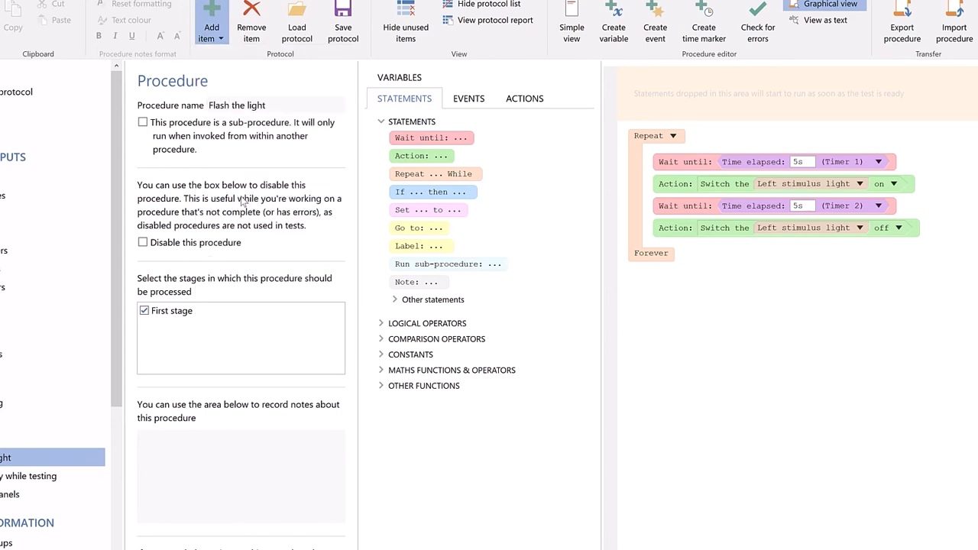
text(P)
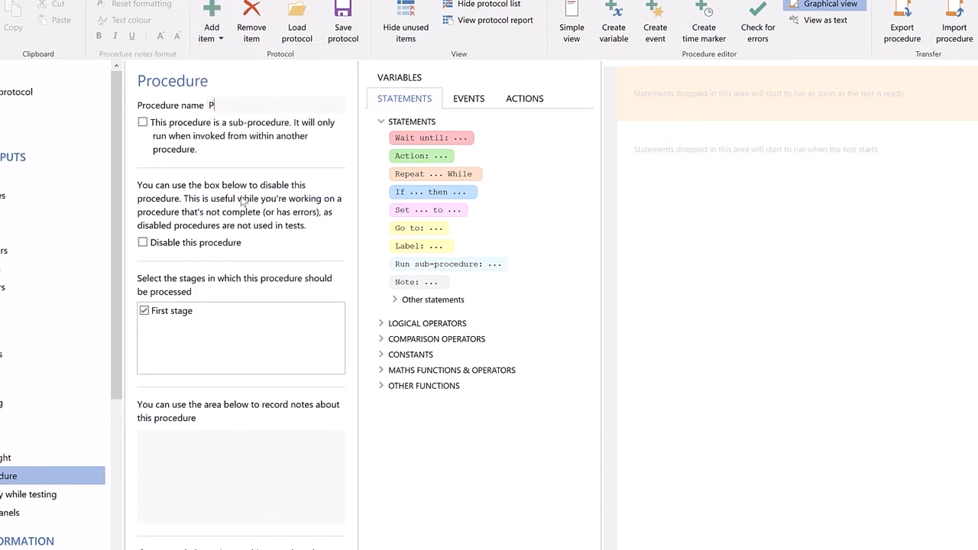
text(rocess lever press)
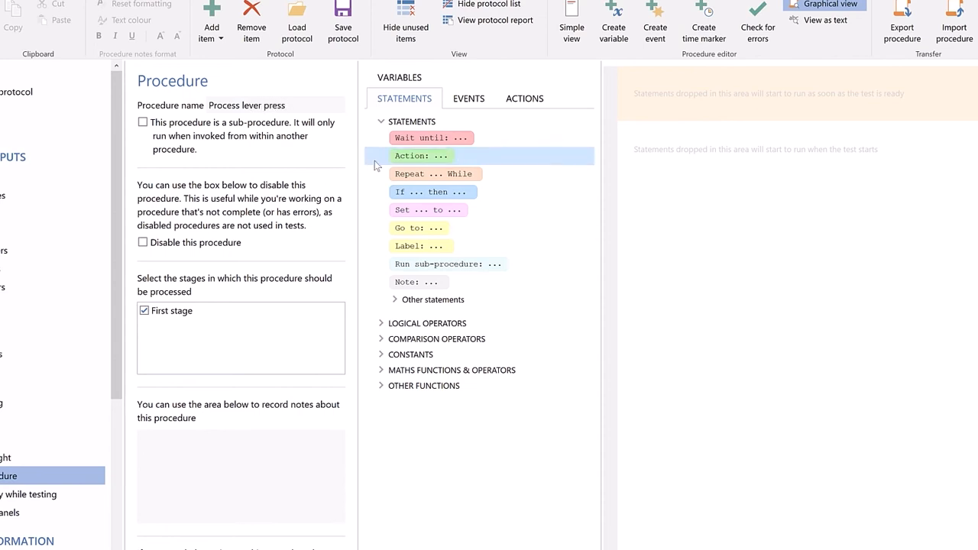
- Begin the Process lever press procedure with an Action that activates the Extend left lever output switch
drag(459, 155, 684, 135)
click(700, 137)
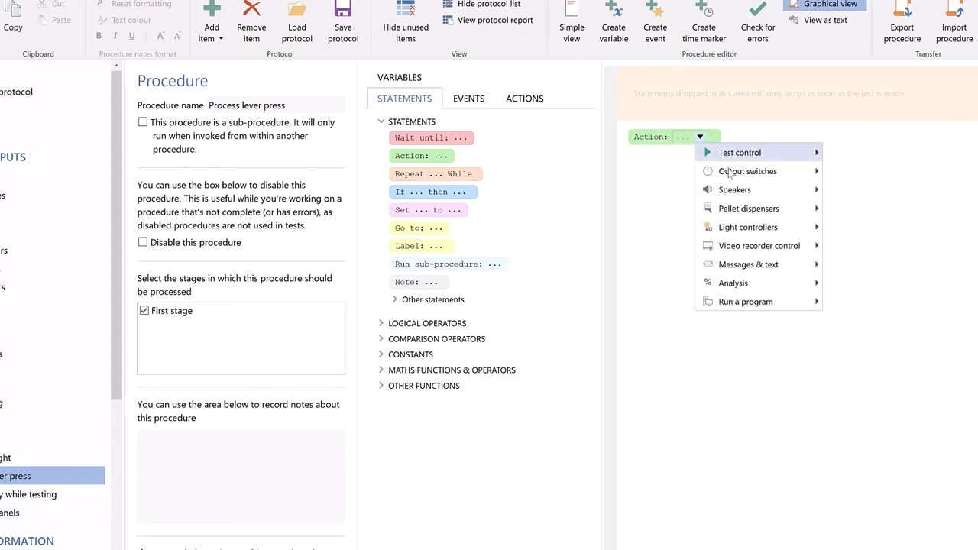
mouse_move(795, 171)
mouse_move(865, 173)
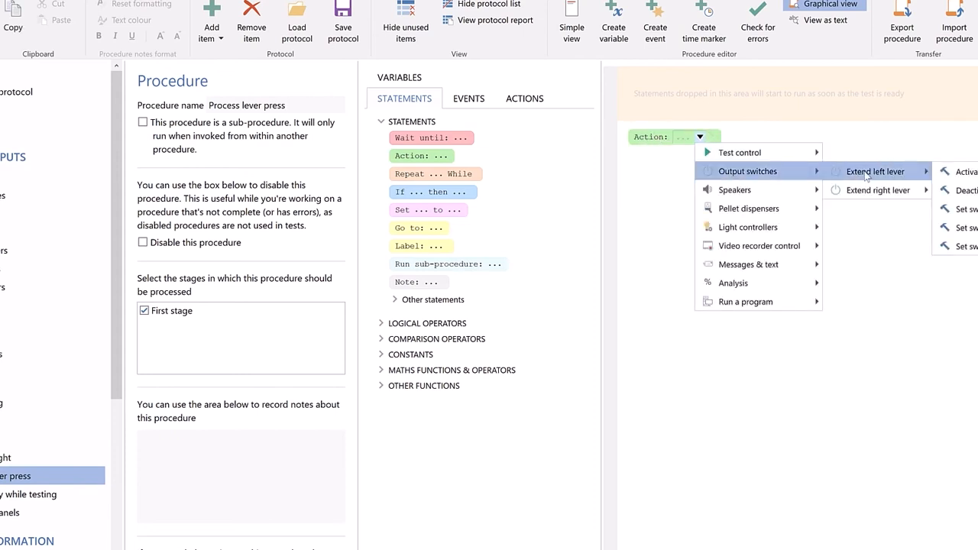
click(955, 172)
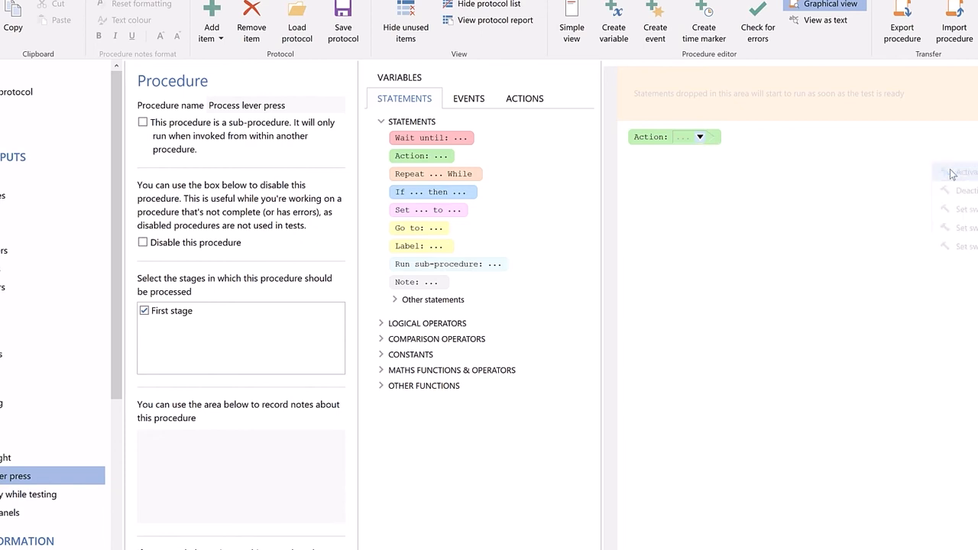
- Add a Wait until statement below the action that waits for the Left lever to be activated
drag(466, 143, 649, 157)
click(721, 159)
mouse_move(764, 213)
mouse_move(900, 215)
click(939, 214)
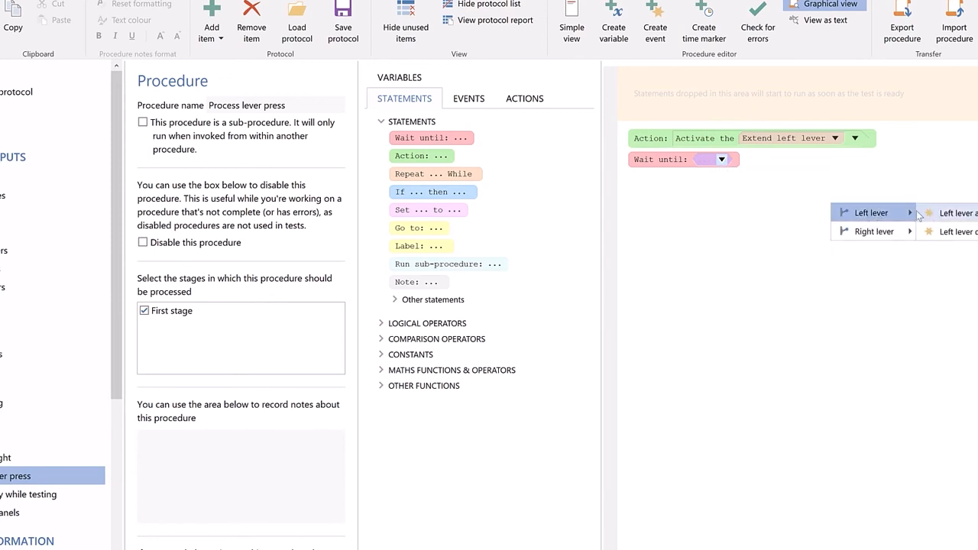
- Add an If statement below the Wait until statement, with the condition that the Left stimulus light is on
drag(421, 199, 677, 184)
click(419, 80)
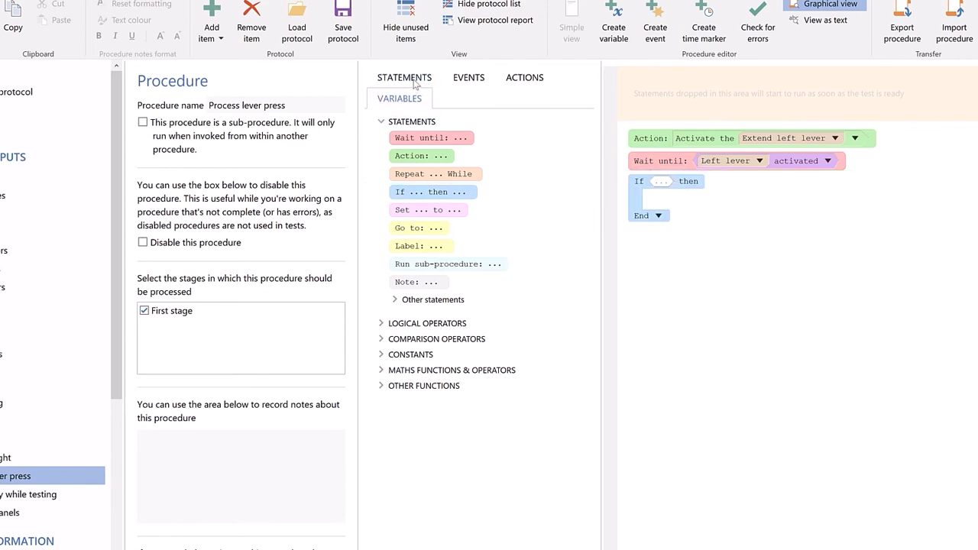
click(439, 262)
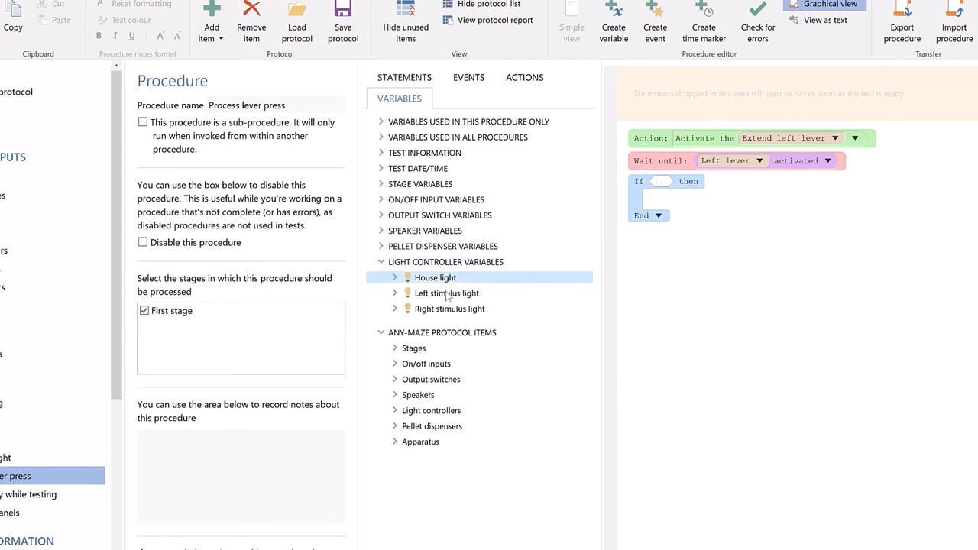
click(448, 294)
drag(459, 314, 659, 183)
- Add an Action inside the If branch that switches the 2900Hz tone on
click(404, 77)
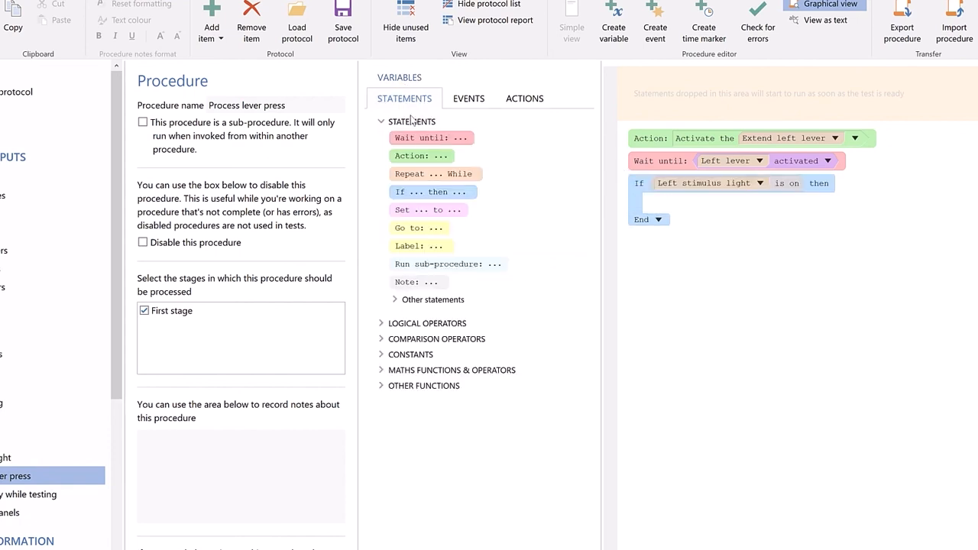
drag(422, 156, 673, 204)
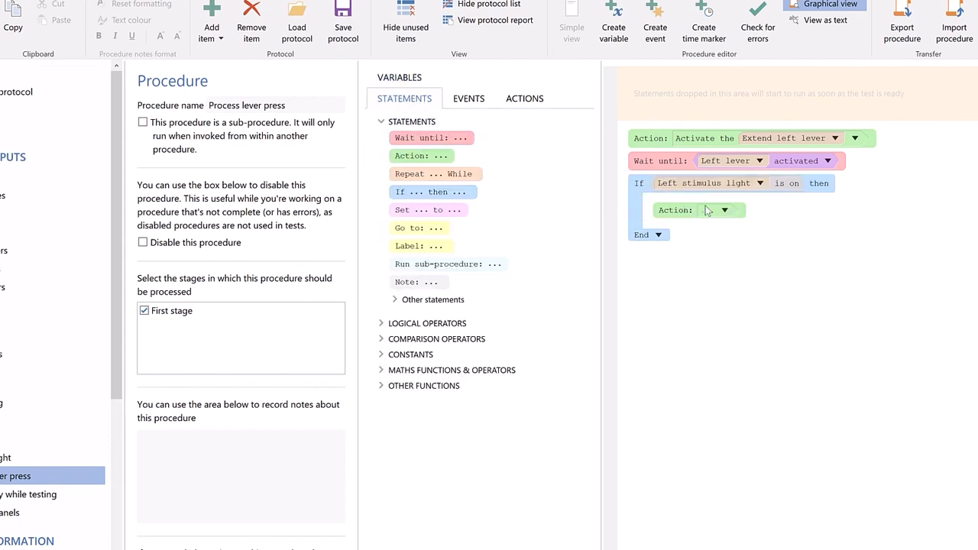
click(724, 210)
mouse_move(759, 263)
mouse_move(871, 264)
click(819, 266)
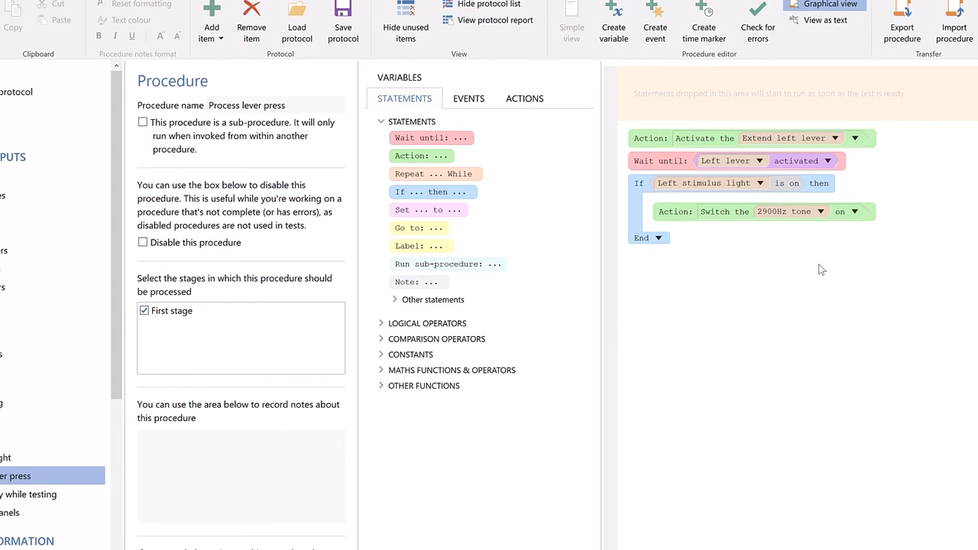
- Extend the If statement with an Else branch containing an Action that dispenses a pellet from the Pellet dispenser
click(660, 240)
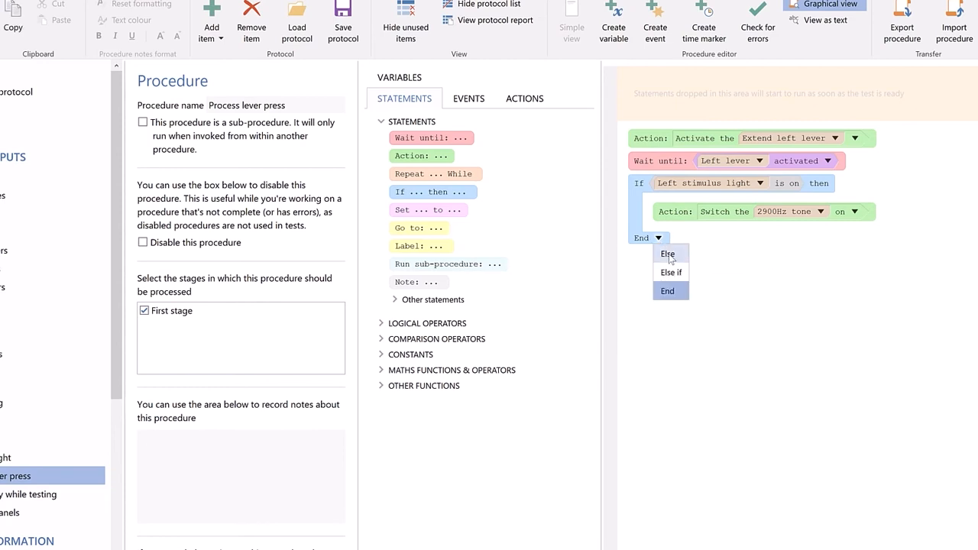
click(669, 255)
drag(433, 158, 658, 263)
click(724, 263)
mouse_move(803, 334)
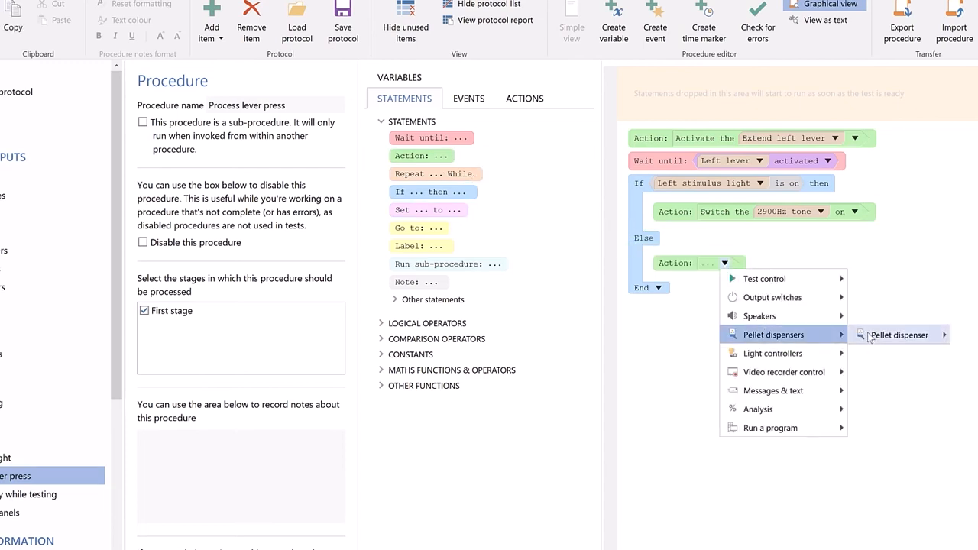
mouse_move(914, 337)
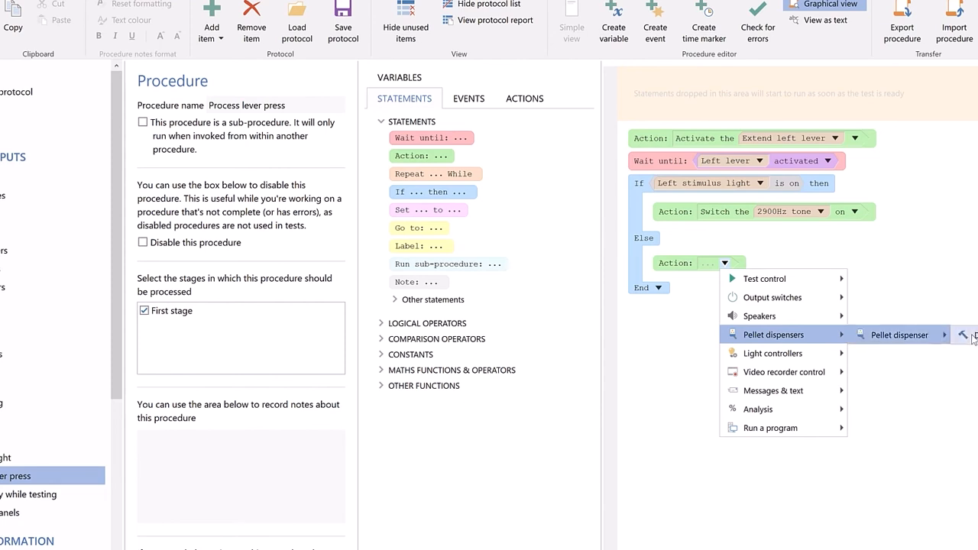
click(970, 336)
- Enclose the Wait until and If statements in a Repeat loop and make it repeat forever
drag(431, 174, 649, 336)
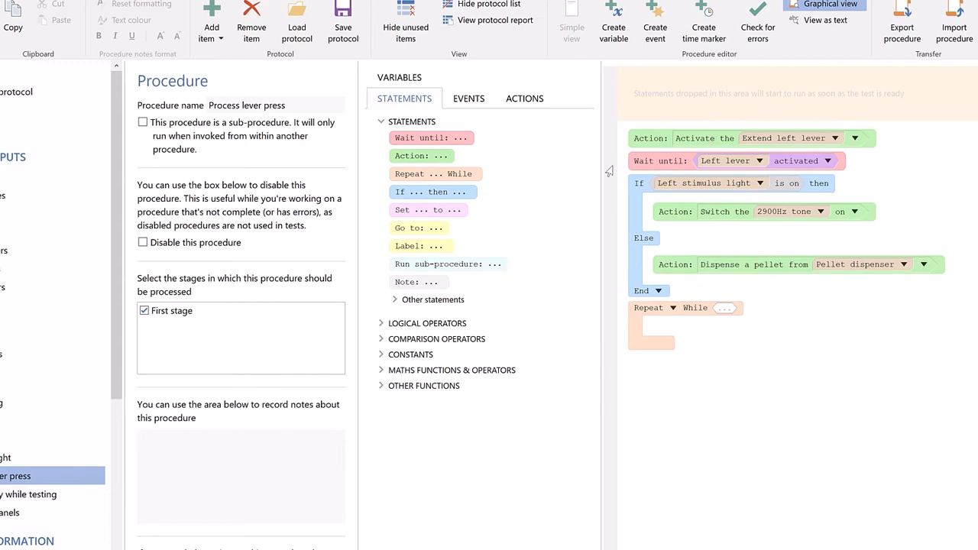
drag(624, 207, 625, 221)
drag(649, 297, 661, 321)
click(672, 159)
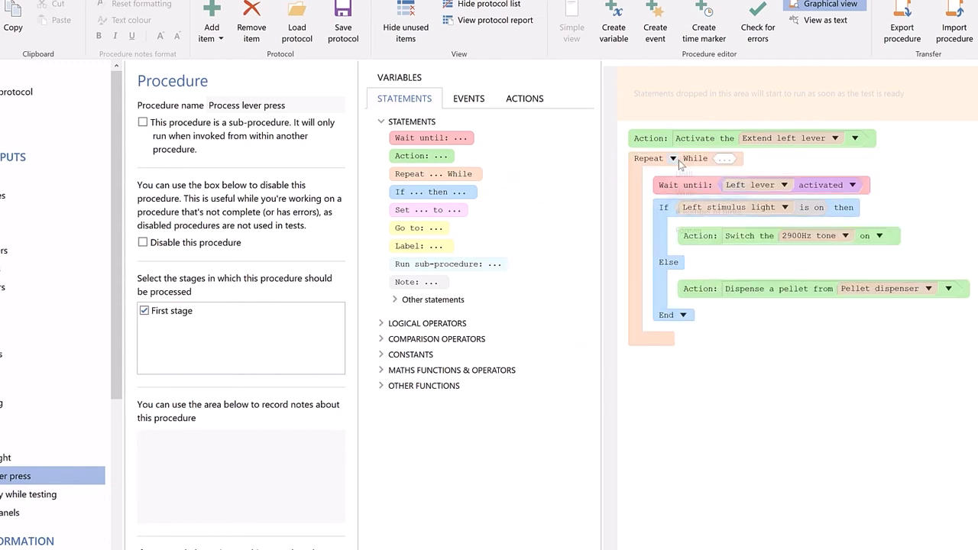
click(688, 230)
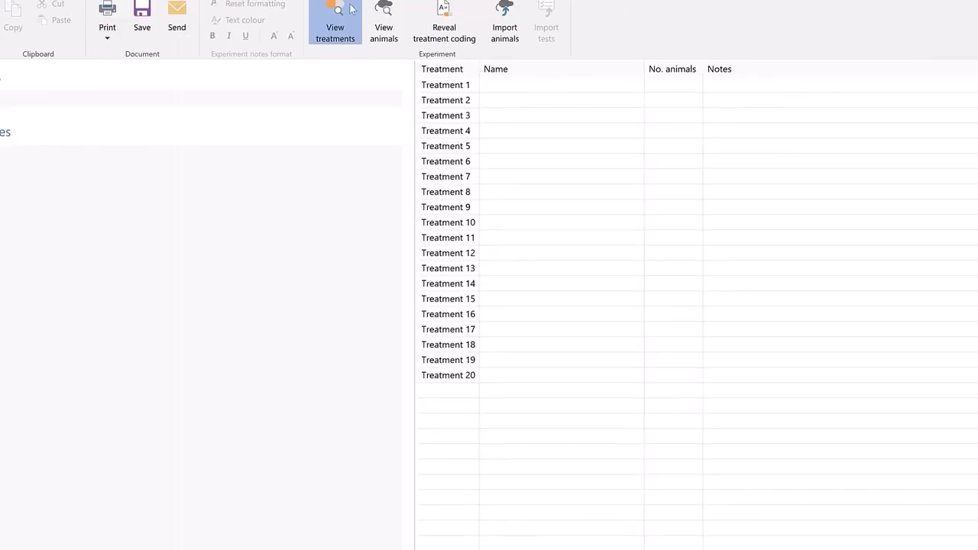
- Define two experiment treatments: Treatment 1 as Saline with 6 animals and Treatment 2 as Drug with 6 animals
click(625, 89)
text(Saline)
text(6)
key(Return)
text(Drug)
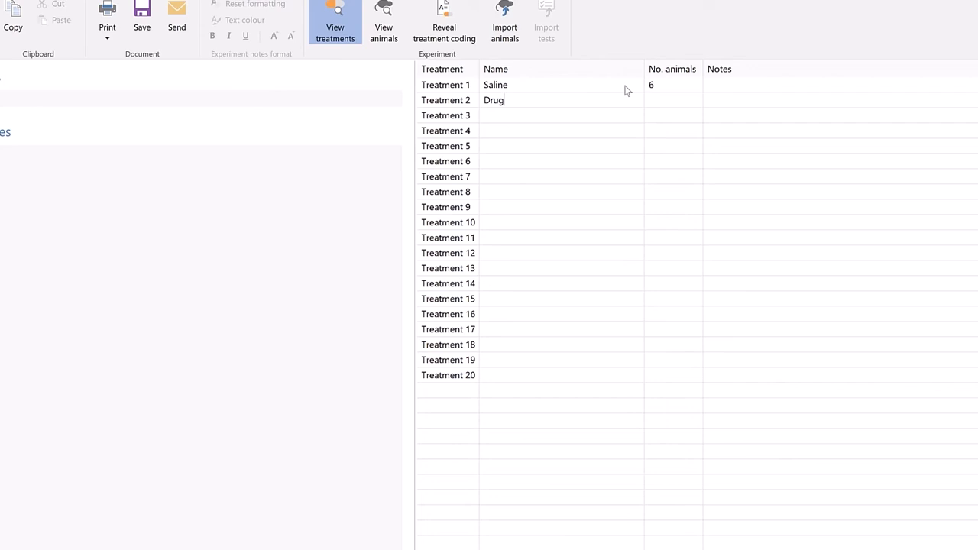
key(Tab)
text(6)
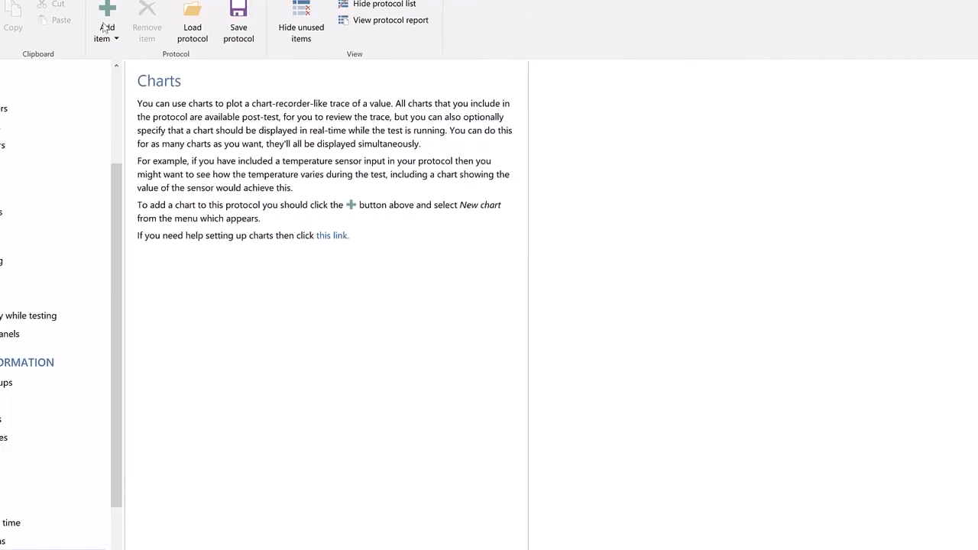
- Add a chart to the protocol that plots Left lever - active and displays during tests on the Chart 1 panel
click(107, 31)
click(167, 300)
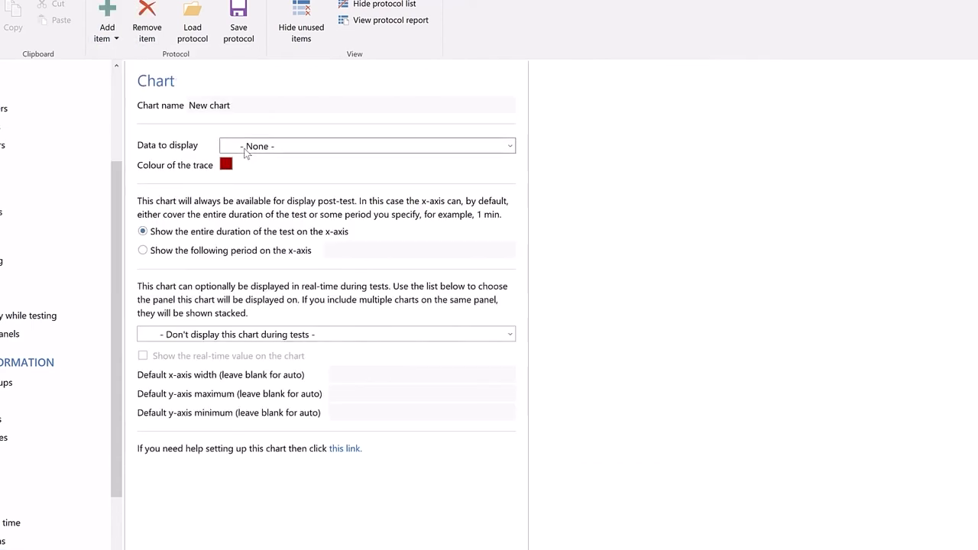
click(245, 149)
click(260, 180)
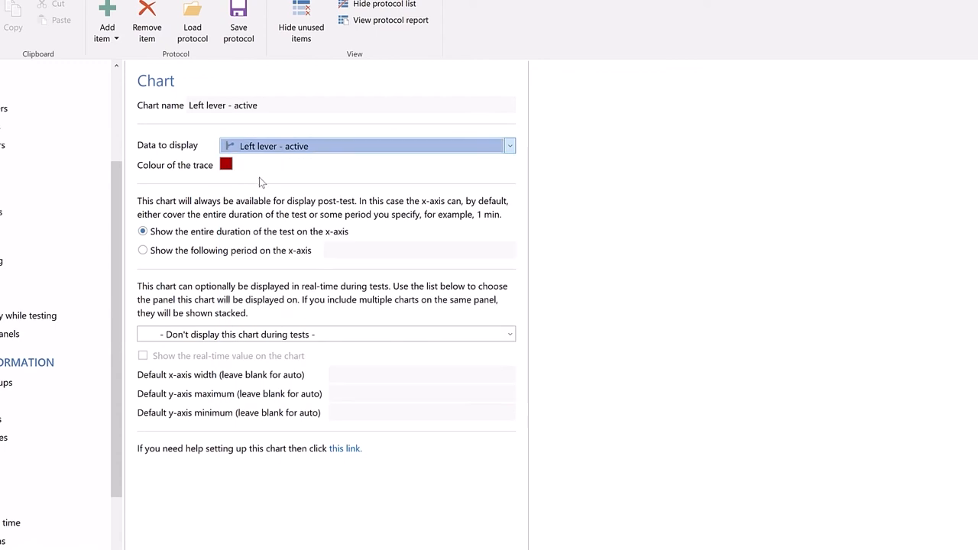
click(240, 336)
click(237, 364)
click(239, 367)
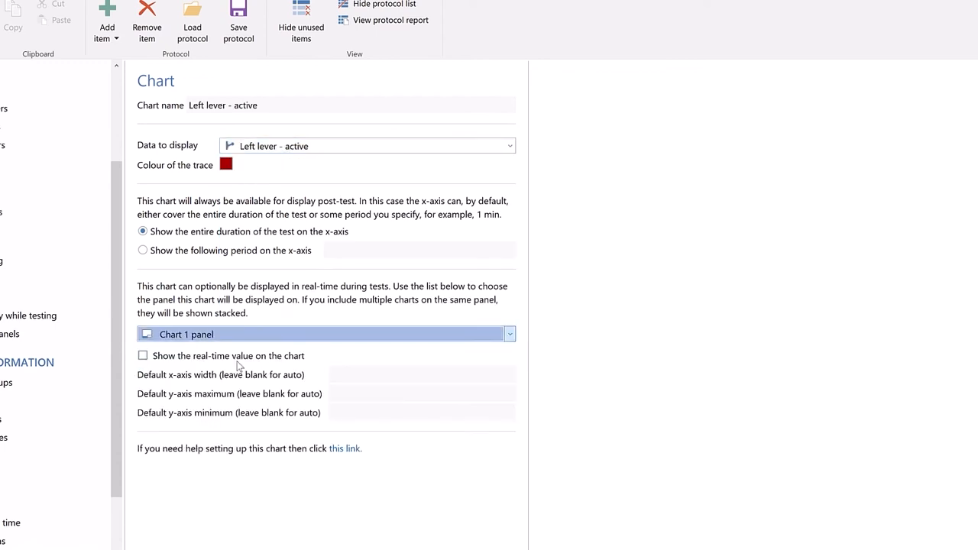
- Add Left stimulus light - active as a state channel for the charts
scroll(54, 541, down, 1)
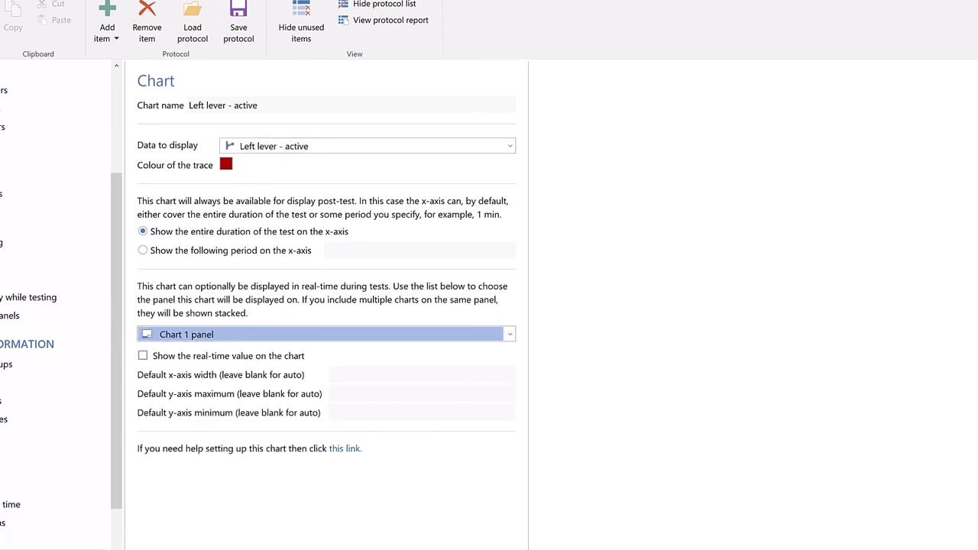
click(54, 549)
click(46, 549)
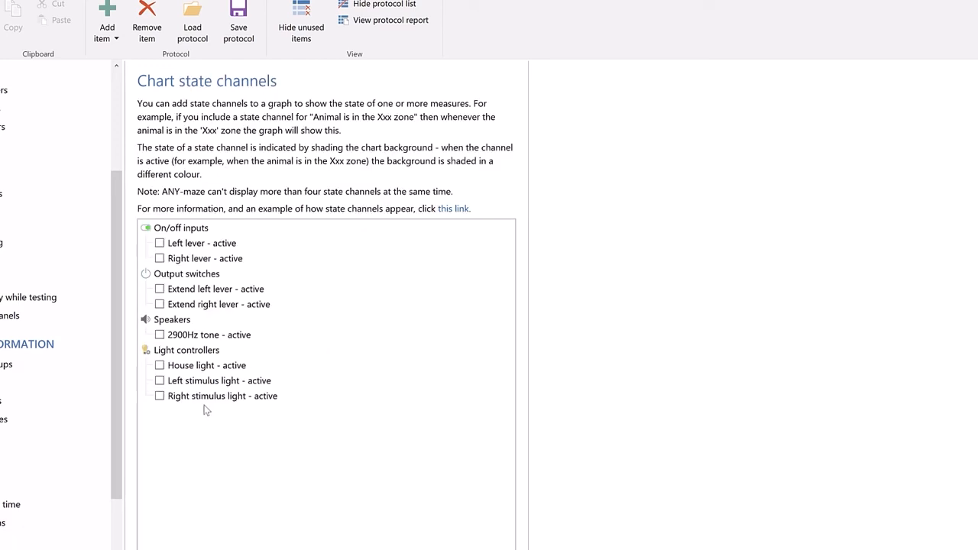
click(228, 382)
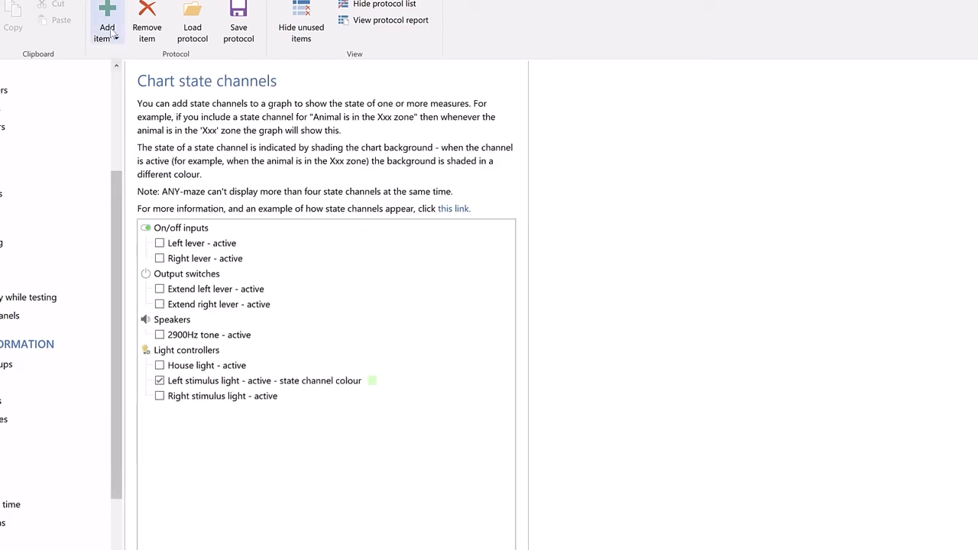
- Add a second chart that plots Pellet dispenser - pellet dispensed and displays during tests on the Chart 1 panel
click(112, 34)
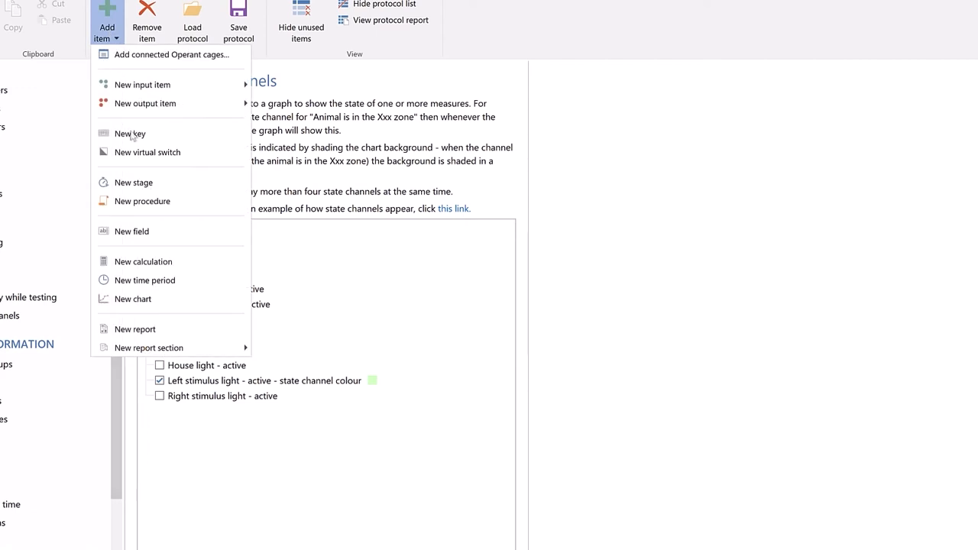
click(164, 299)
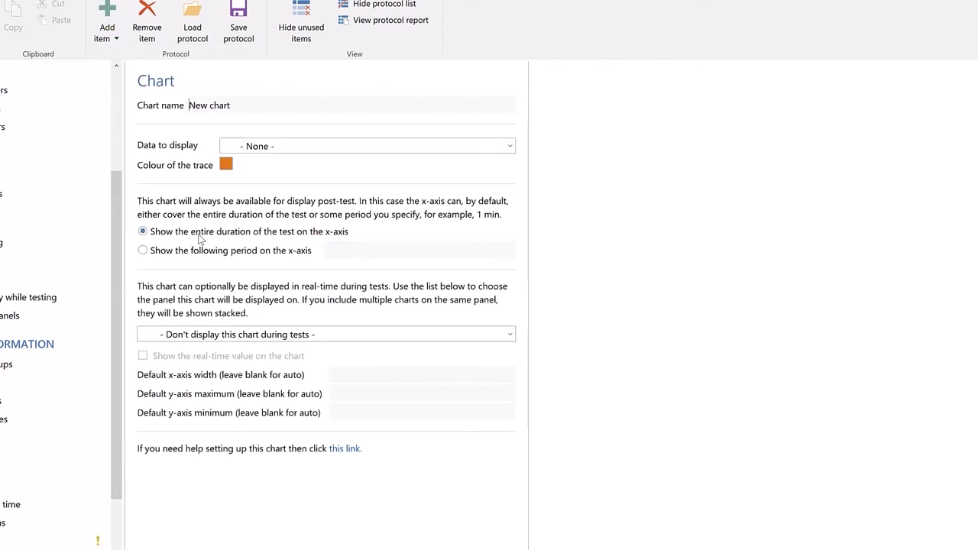
click(234, 147)
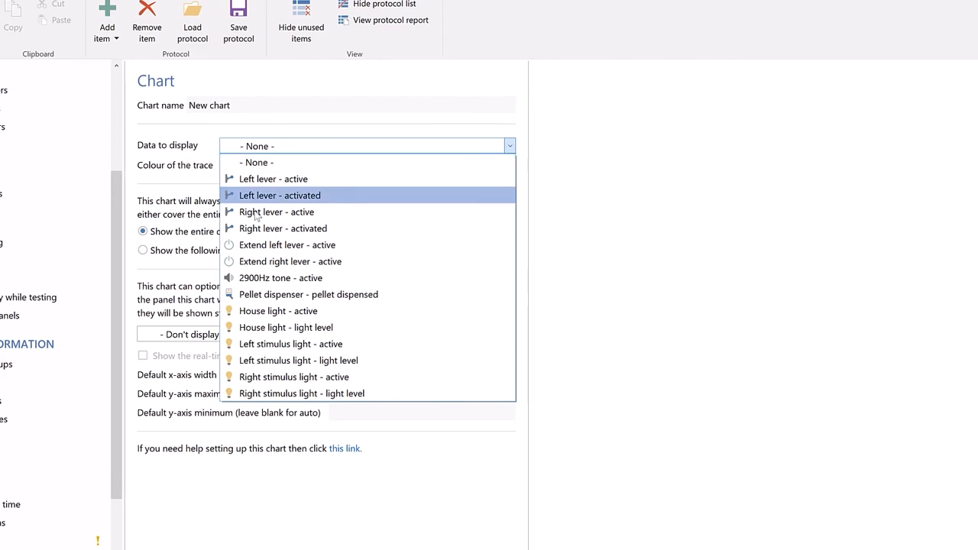
click(284, 295)
click(245, 336)
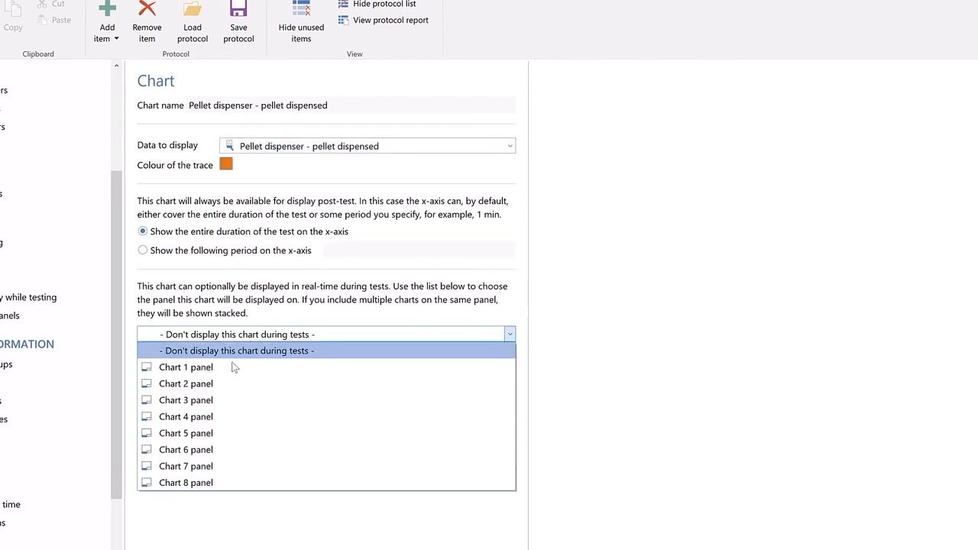
click(231, 363)
- Add a third chart that plots 2900Hz tone - active and displays during tests on the Chart 1 panel
click(101, 45)
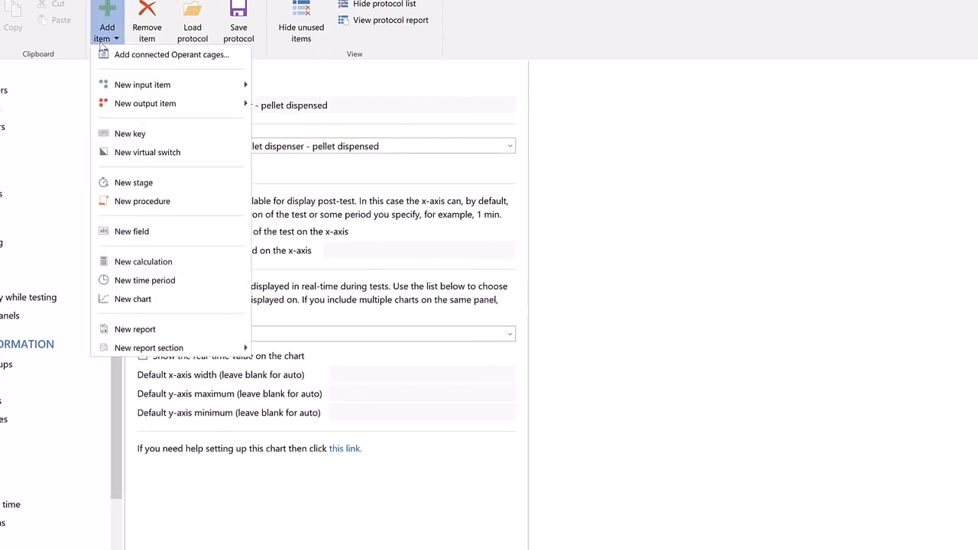
click(183, 300)
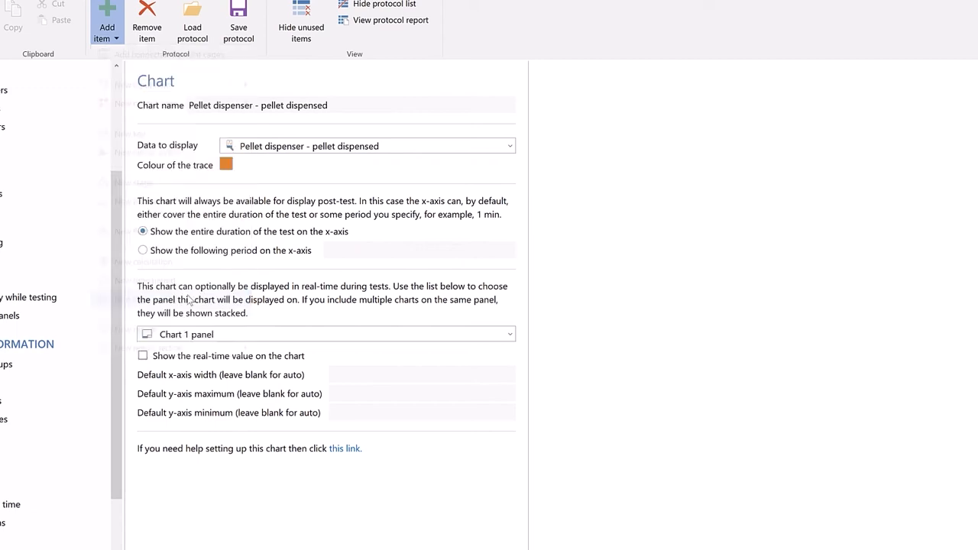
click(234, 149)
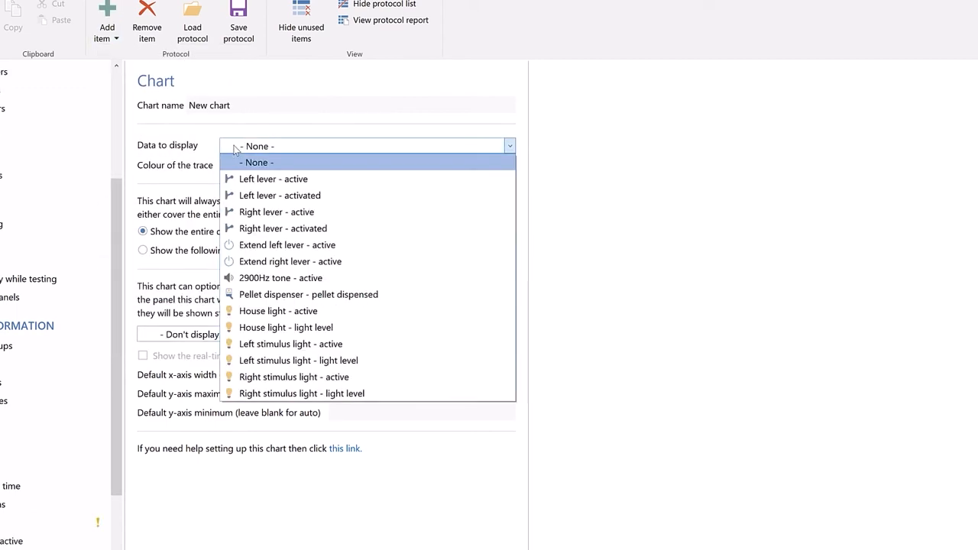
click(284, 280)
click(260, 337)
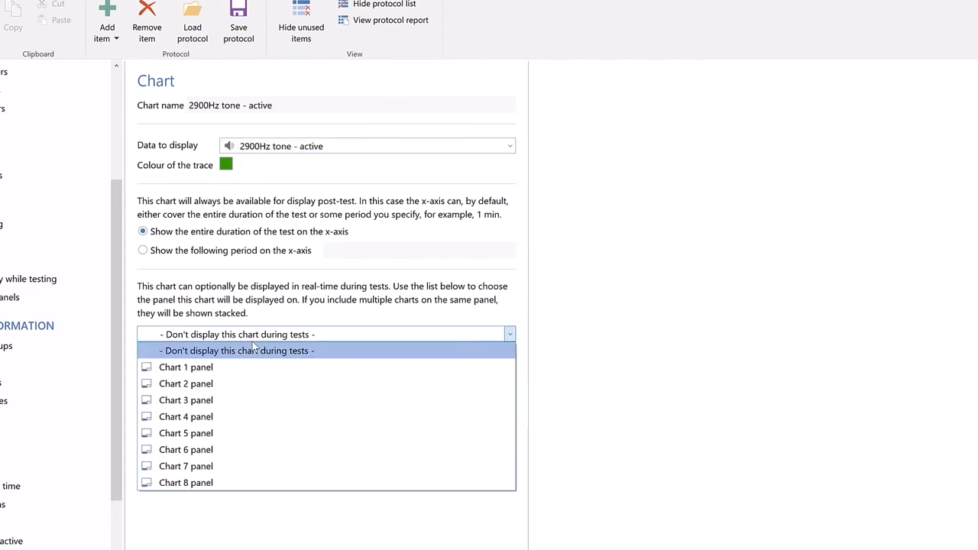
click(196, 371)
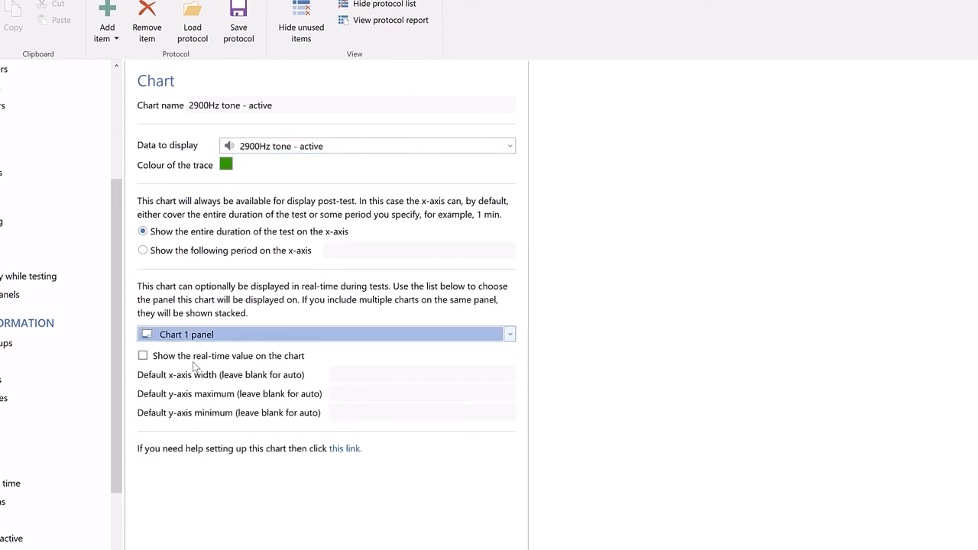
- Disable the Operant cage 2 apparatus in the protocol and switch to the test view
scroll(114, 133, up, 5)
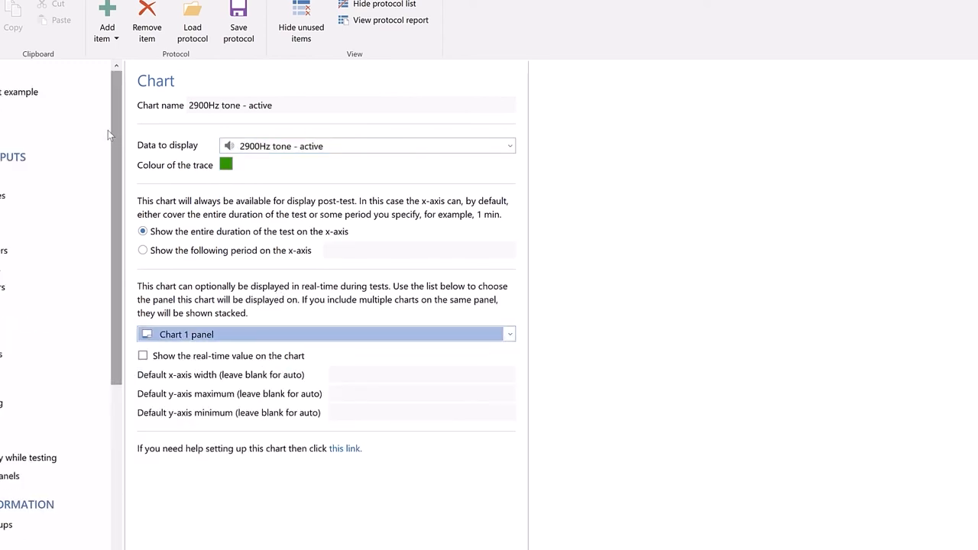
click(56, 107)
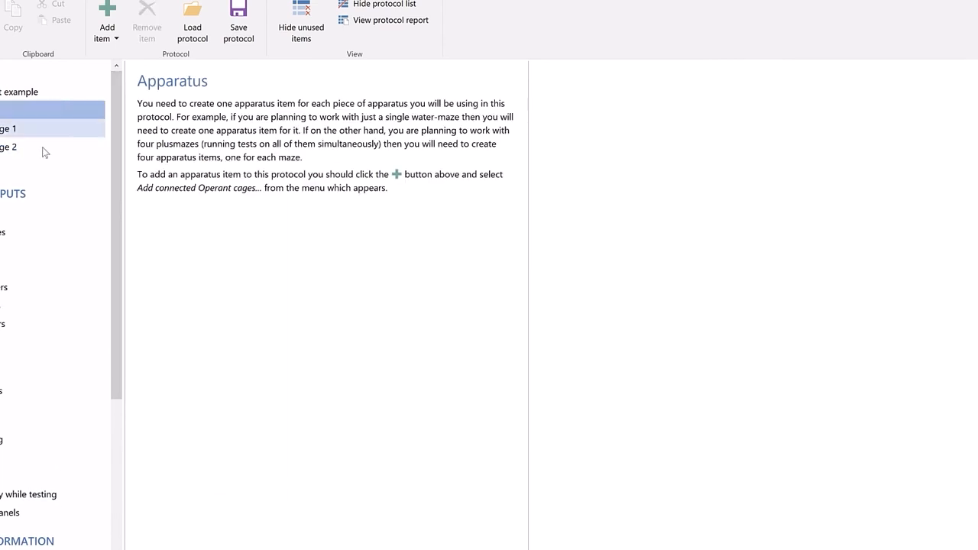
click(44, 151)
click(143, 123)
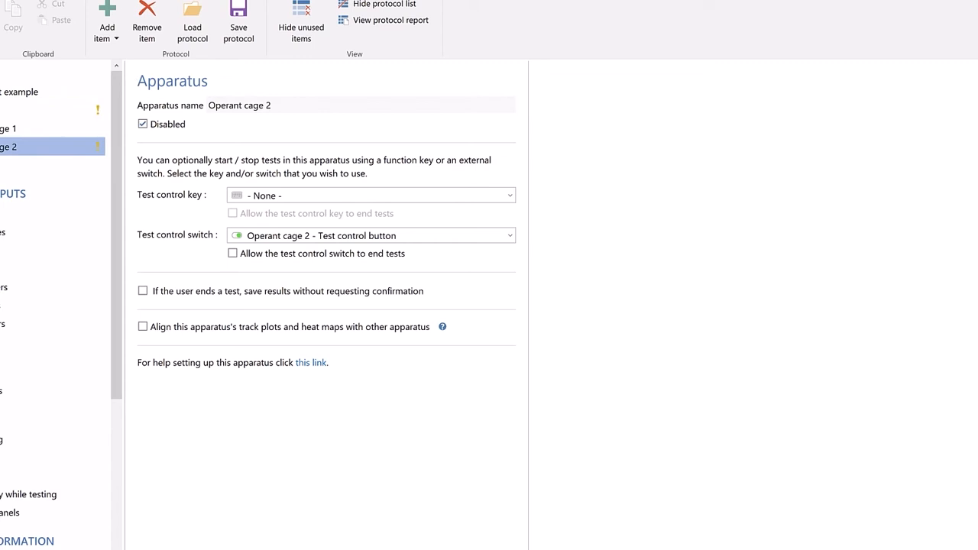
click(122, 1)
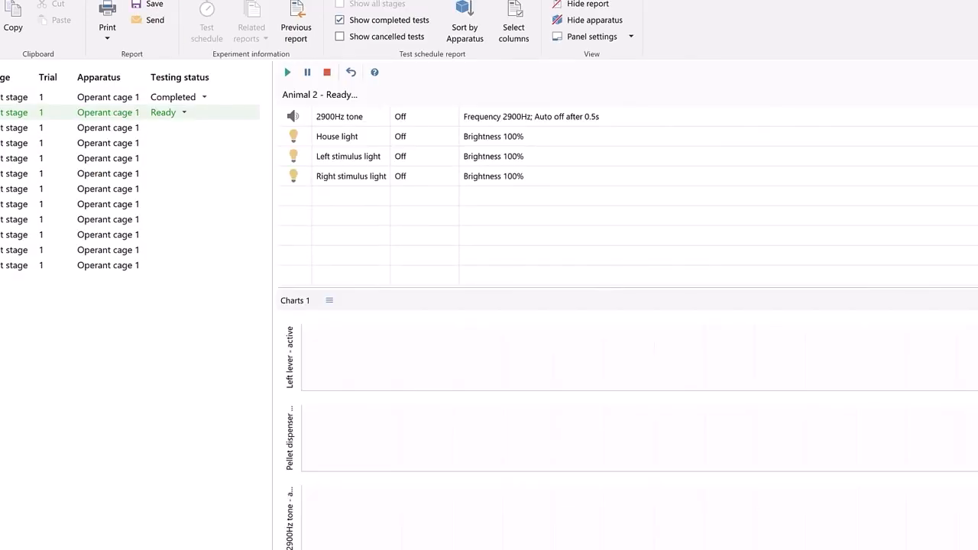
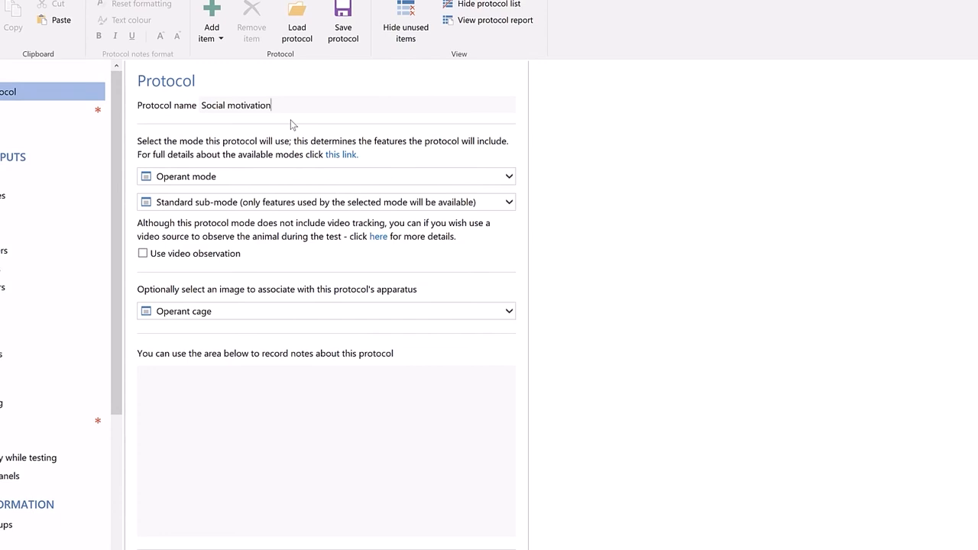
- Add the connected Operant cage 1 to the Social motivation protocol as an apparatus
click(220, 37)
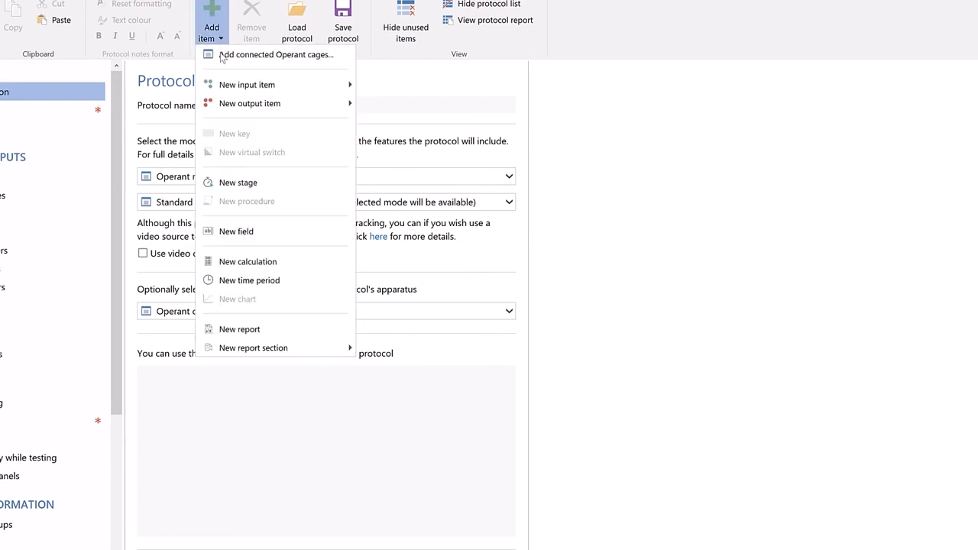
click(222, 56)
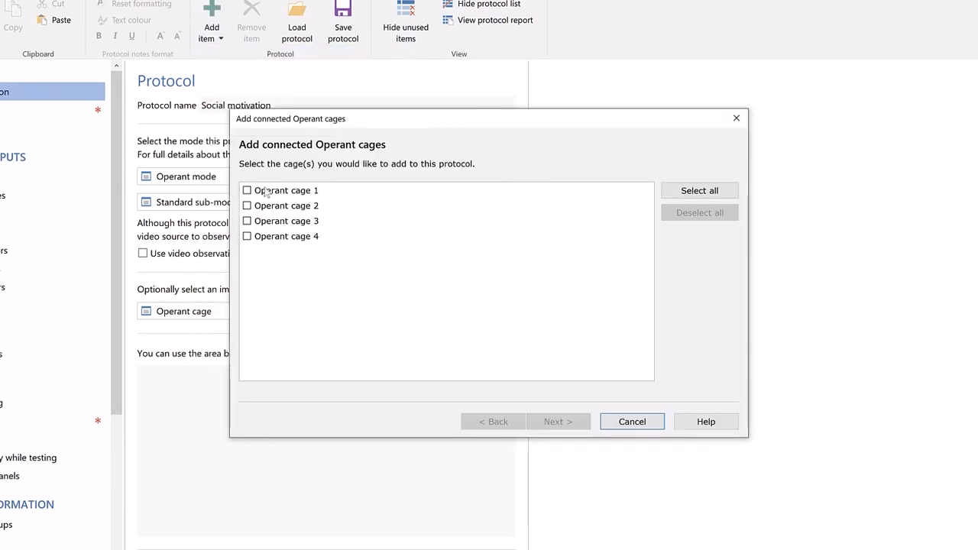
click(266, 192)
click(546, 422)
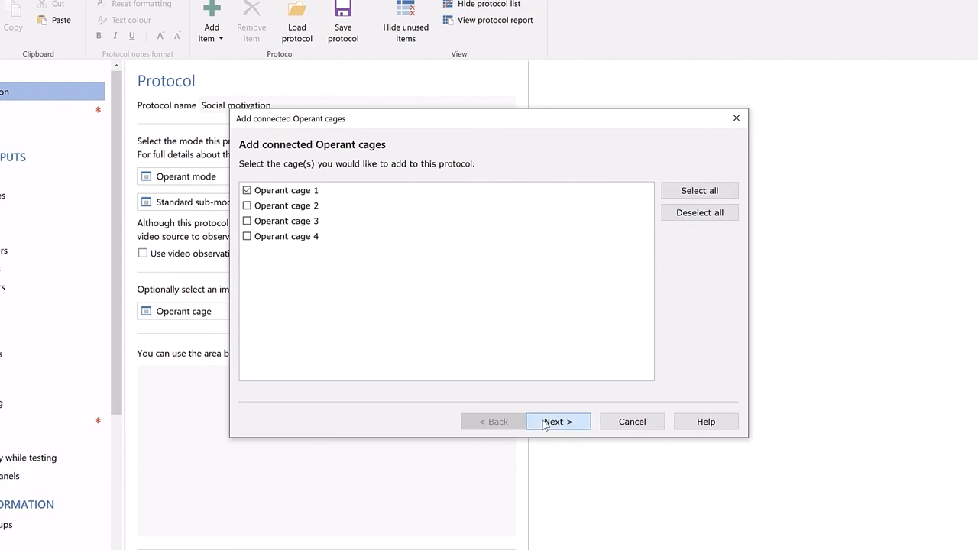
click(544, 423)
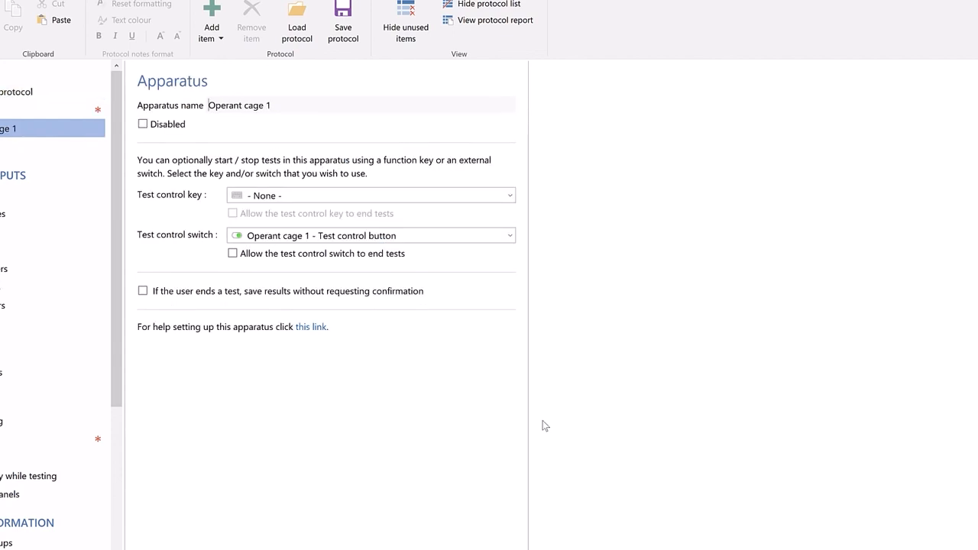
- Set up a stage named First stage with a test duration of 60min
click(93, 438)
click(94, 441)
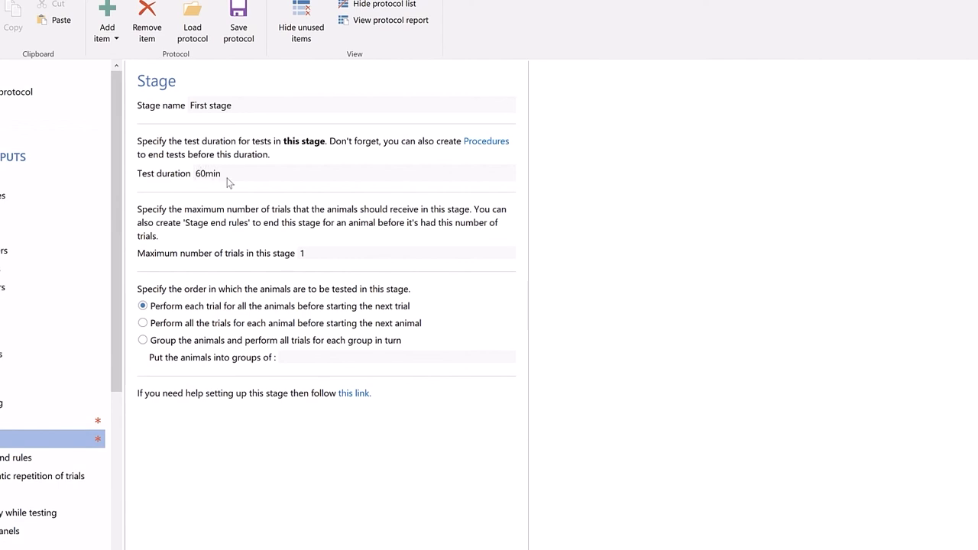
- Add a procedure named Count food lever presses that is processed in First stage
click(107, 26)
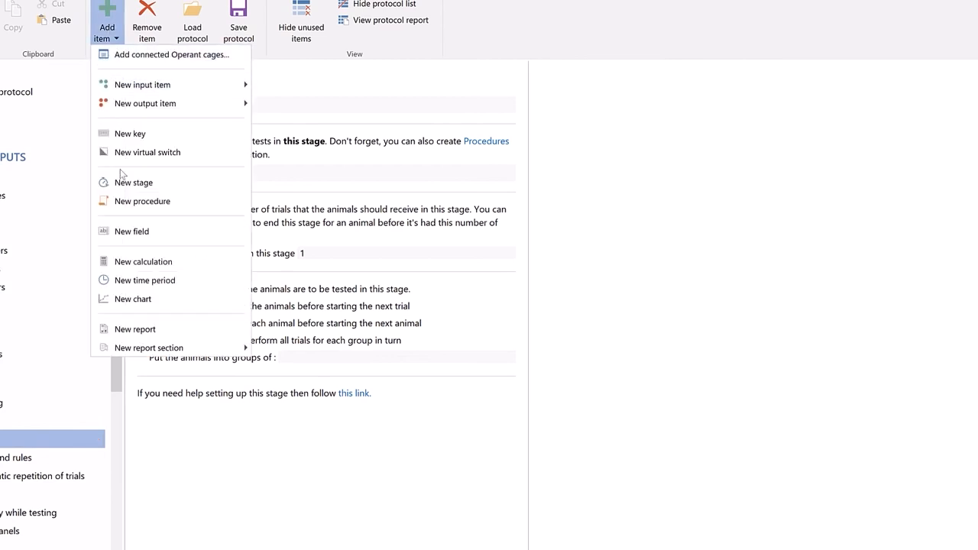
click(124, 207)
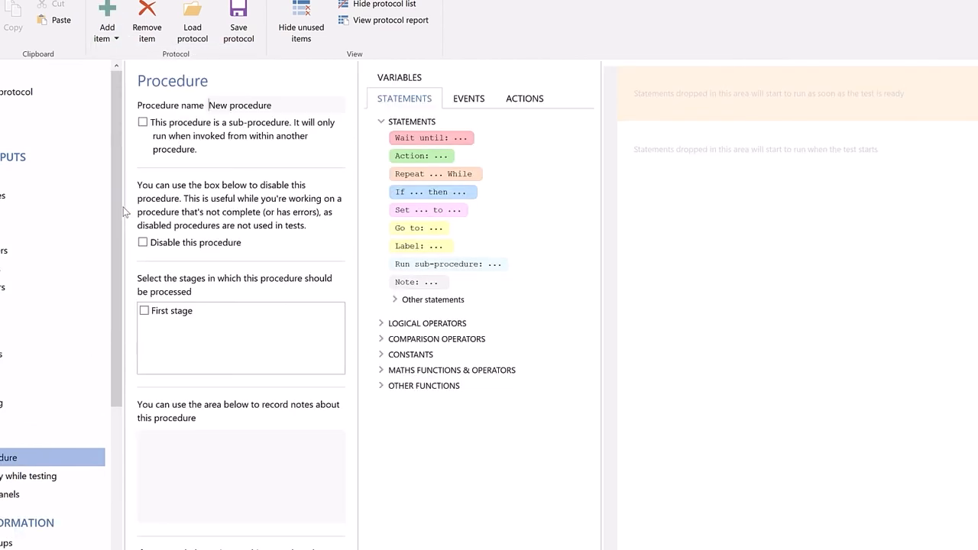
text(Count food lever presses)
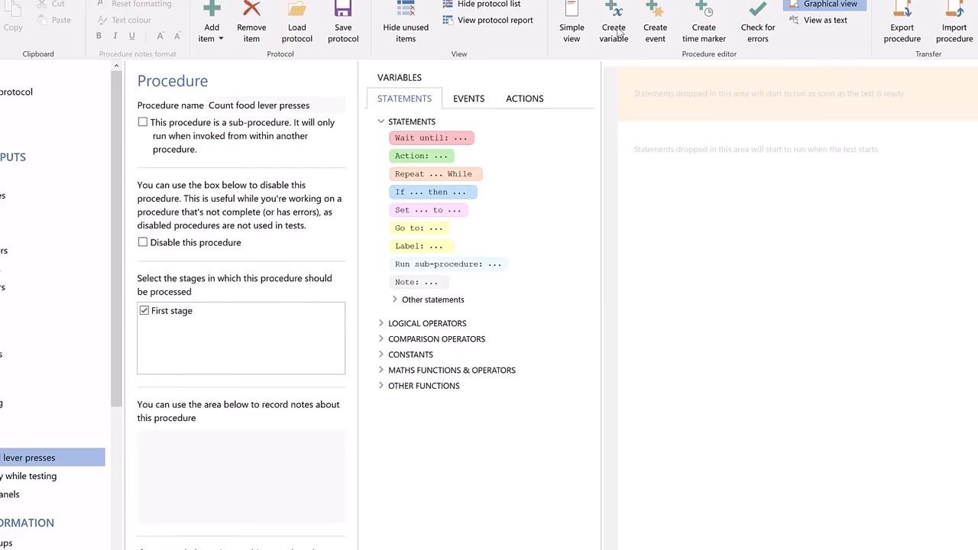
- Create a variable named Press count that is shared across all procedures run for a test
click(616, 30)
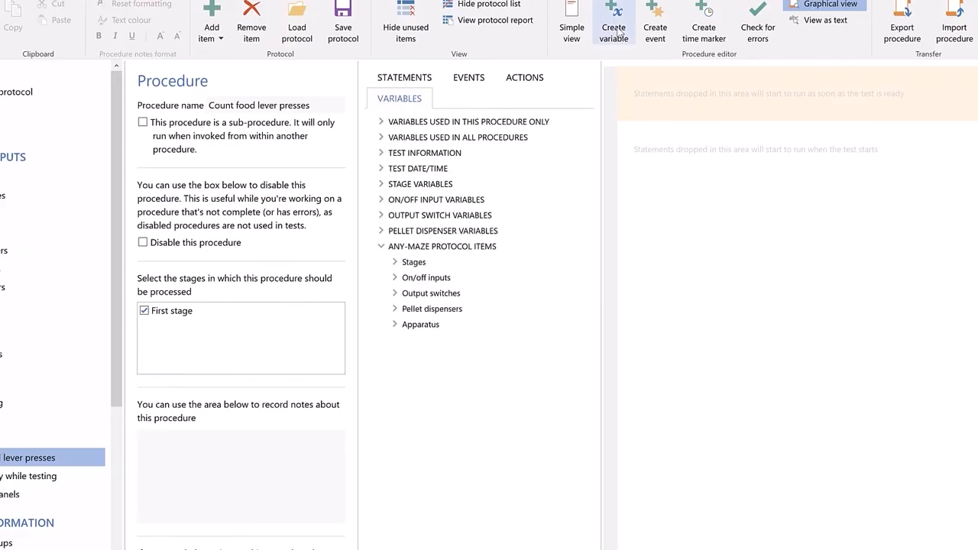
text(Press count)
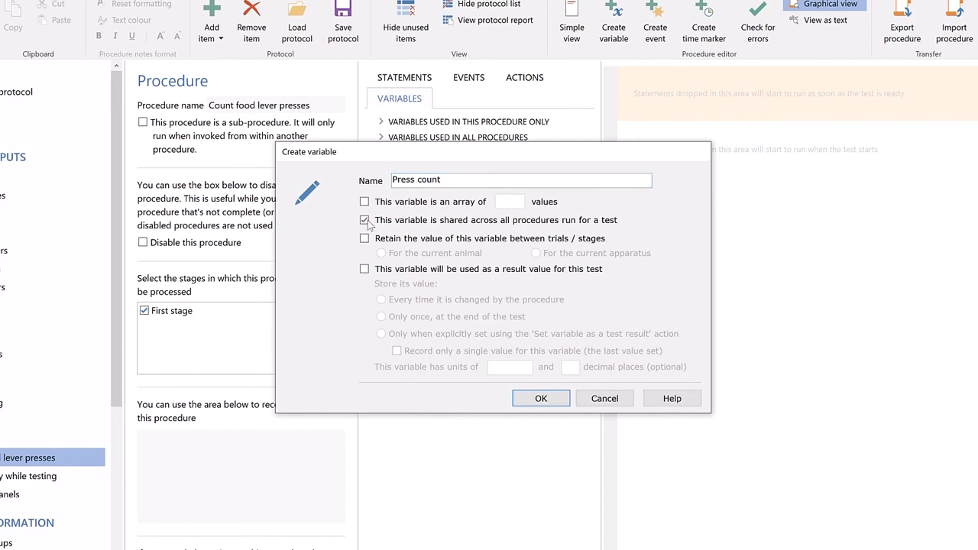
click(535, 398)
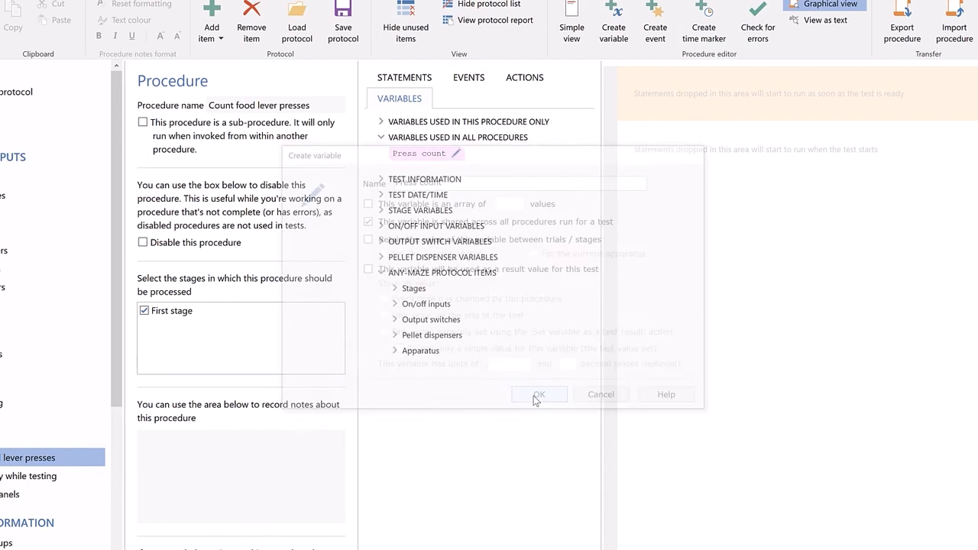
- Add a Wait until statement to the test-start area that waits for Left lever activated
click(422, 78)
drag(432, 138, 730, 138)
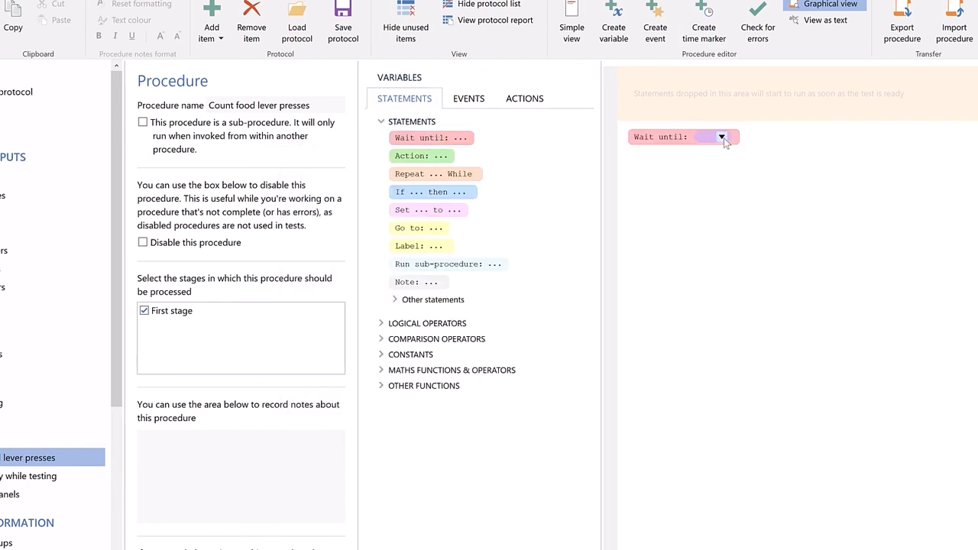
click(722, 137)
mouse_move(741, 191)
mouse_move(875, 191)
click(969, 196)
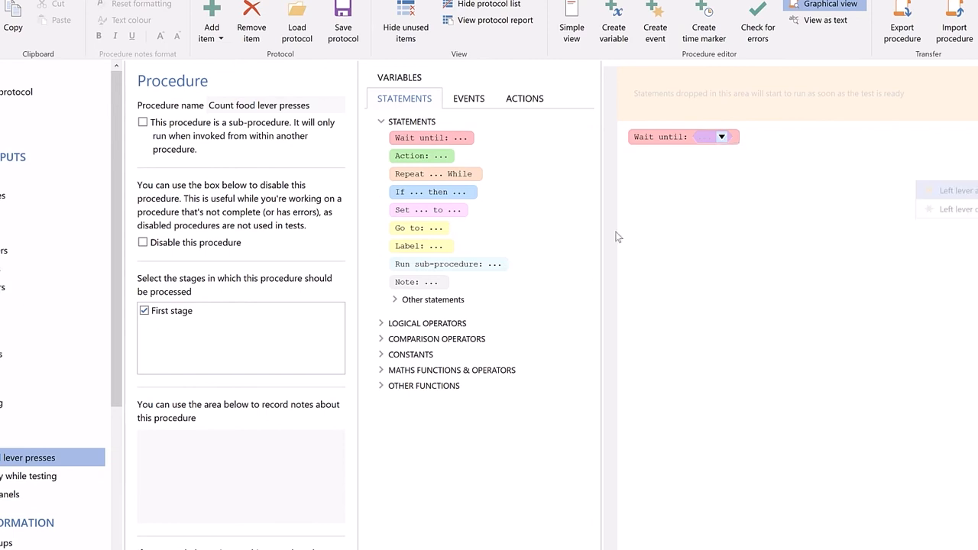
- Add a Set statement below the wait that sets Press count to Press count + 1
drag(497, 214, 679, 161)
click(680, 160)
click(693, 176)
click(508, 374)
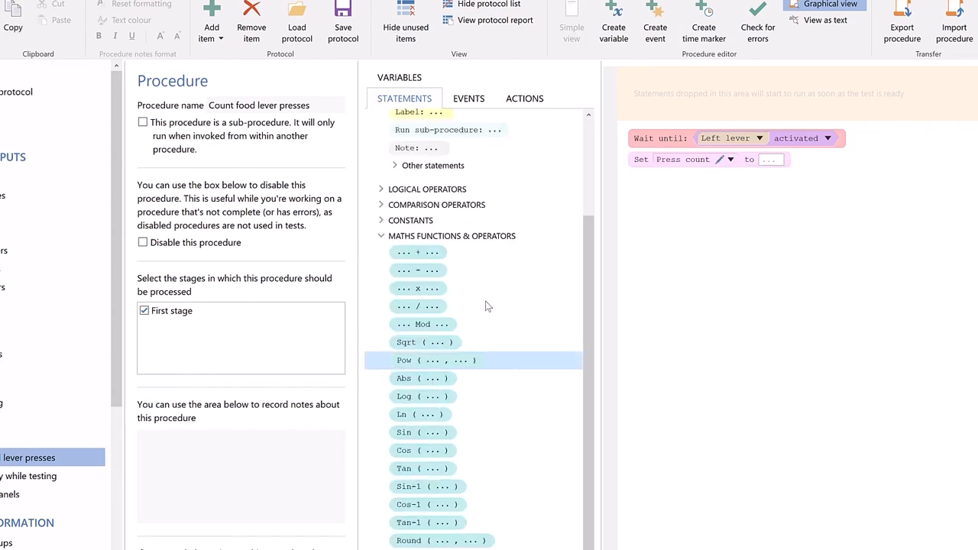
drag(479, 251, 770, 157)
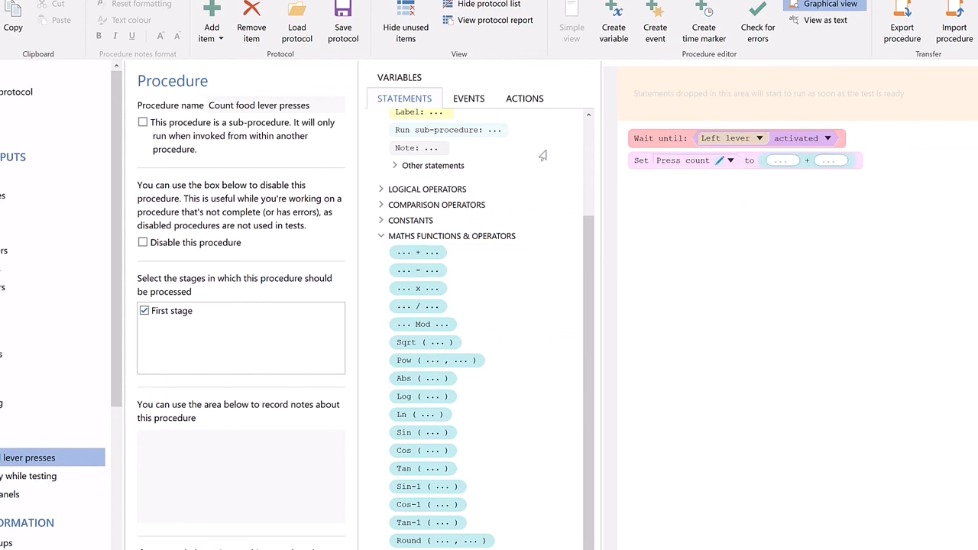
click(415, 76)
drag(405, 152, 785, 161)
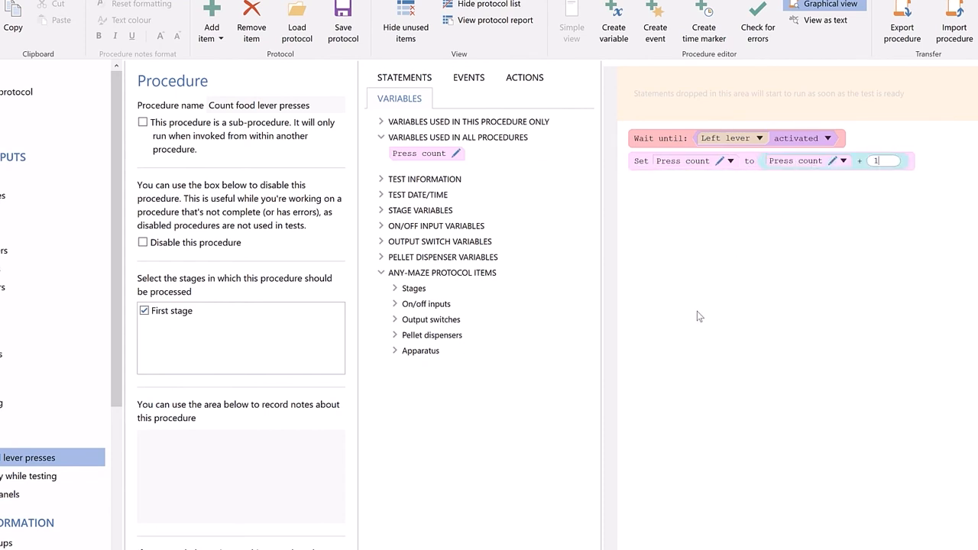
- Enclose the Wait until and Set statements in a Repeat loop and make it repeat Forever
click(425, 77)
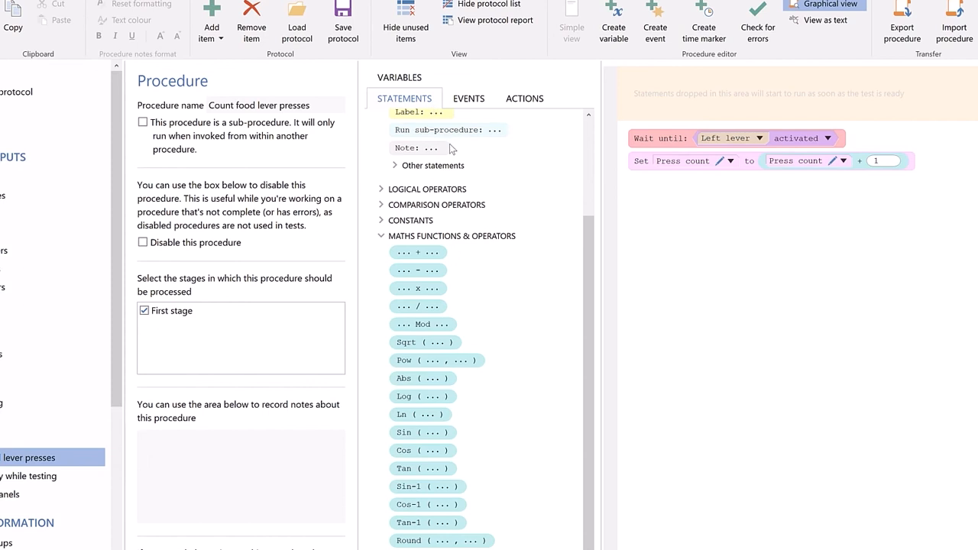
scroll(449, 144, up, 3)
drag(448, 174, 658, 190)
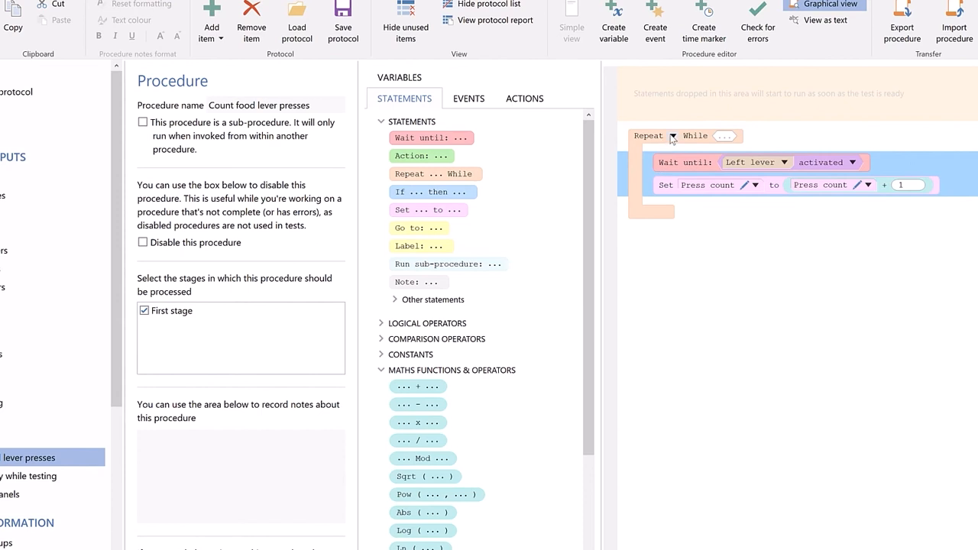
click(673, 136)
click(678, 209)
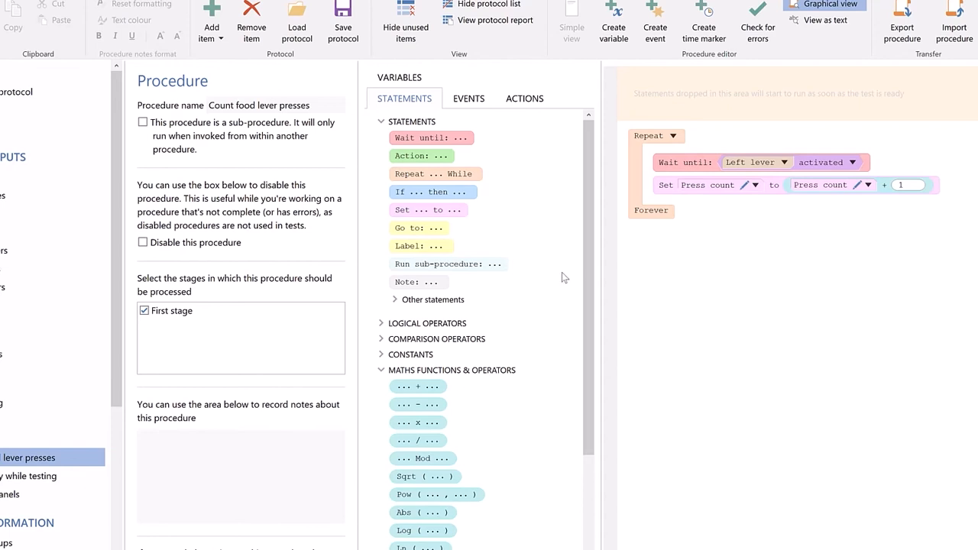
- Add another procedure named Process food lever
click(225, 9)
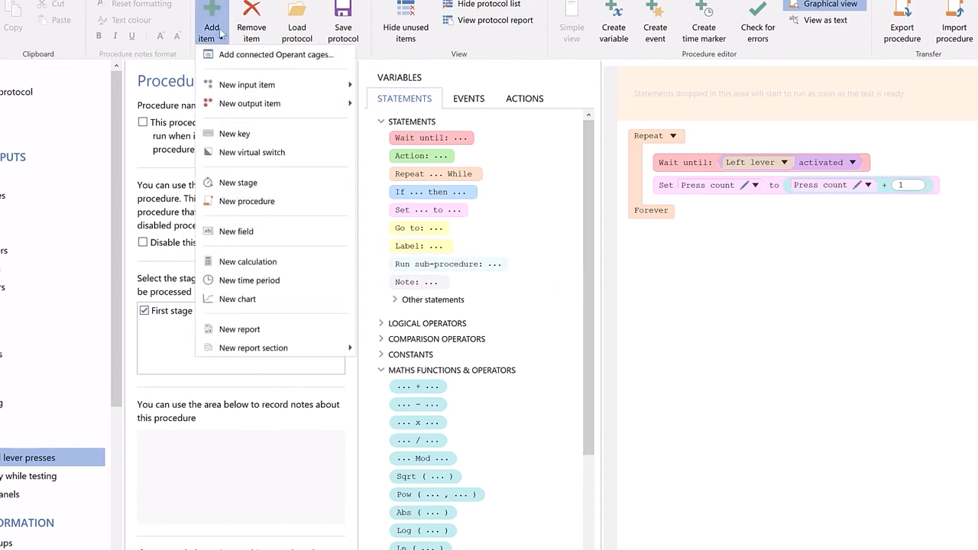
click(228, 209)
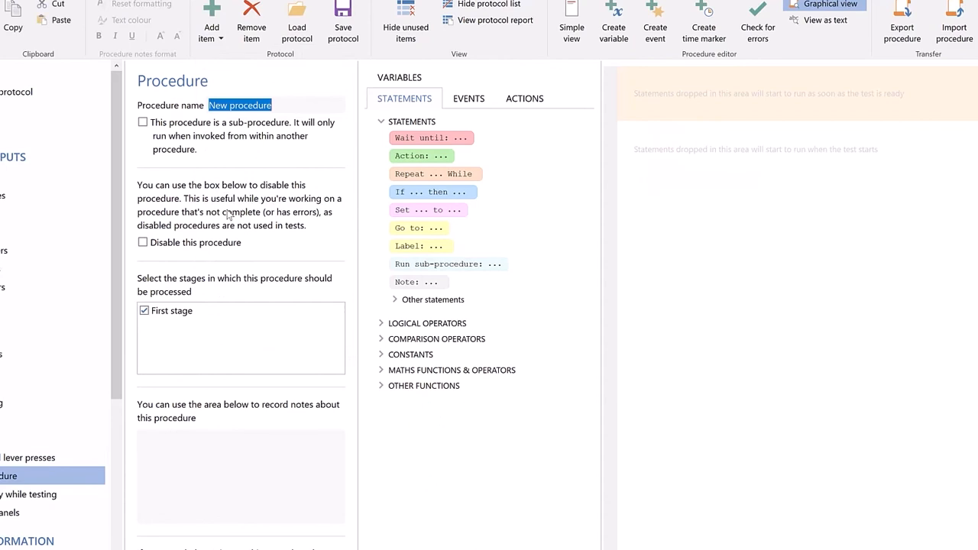
text(Process food lever)
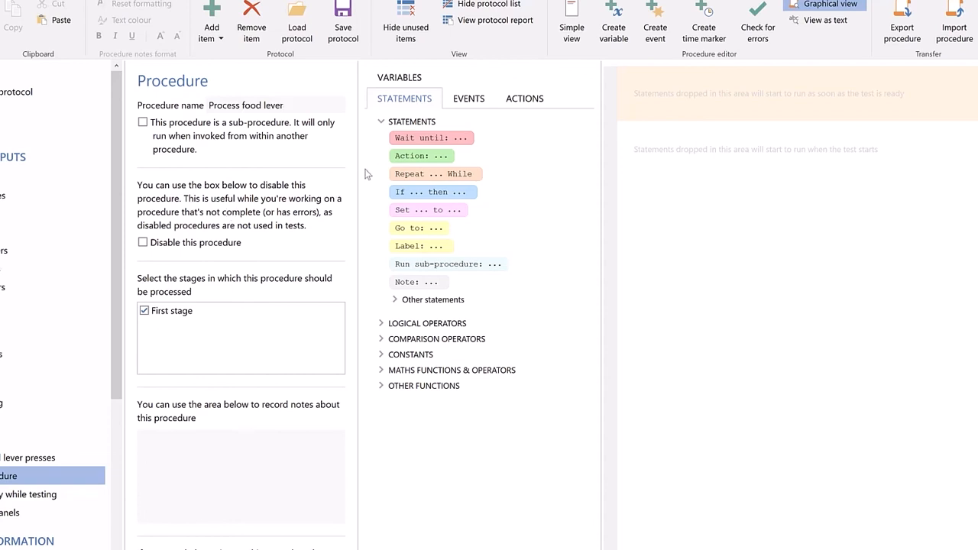
- Add an Action statement to the test-start area that activates the Extend left lever output switch
click(482, 157)
drag(481, 156, 701, 136)
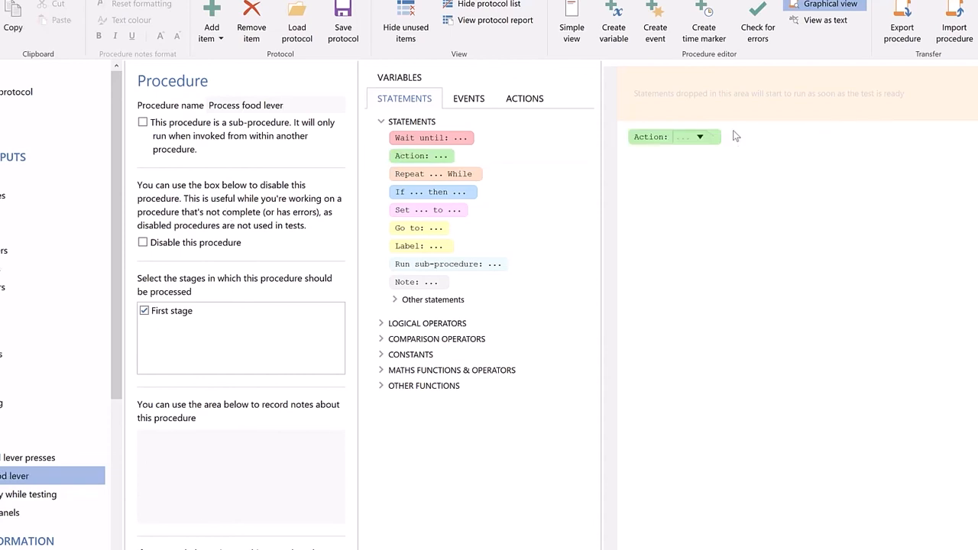
click(701, 138)
mouse_move(764, 171)
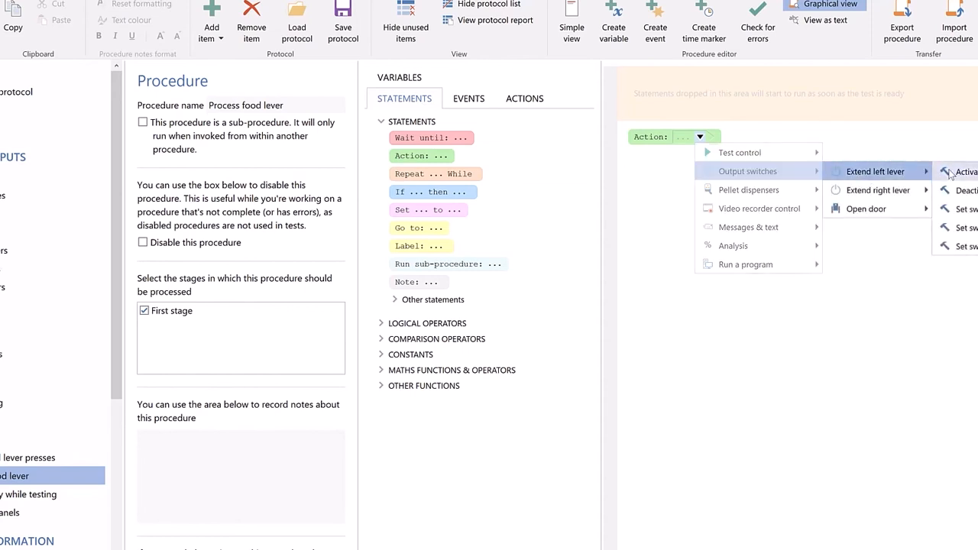
click(952, 170)
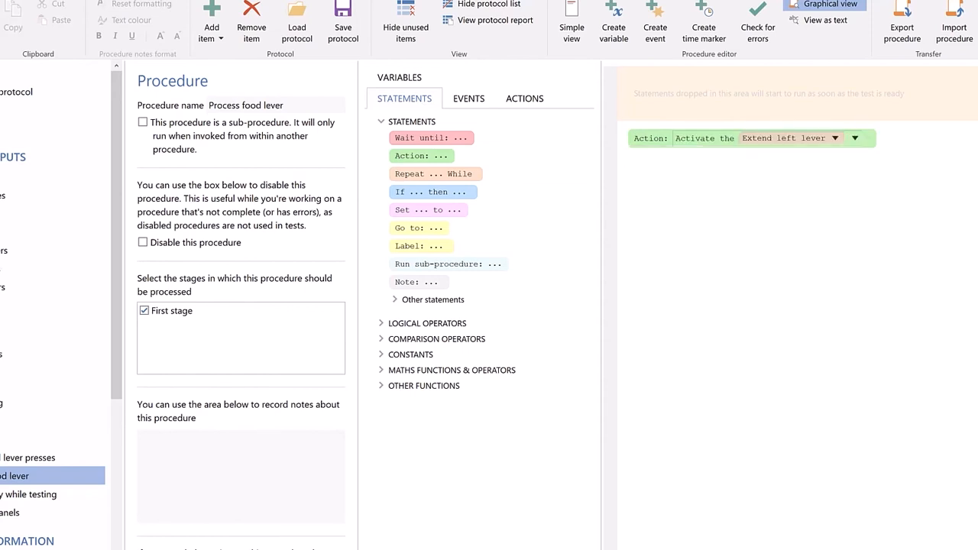
- Create a procedure-only variable named Required number of presses and add a statement setting it to 3
click(614, 32)
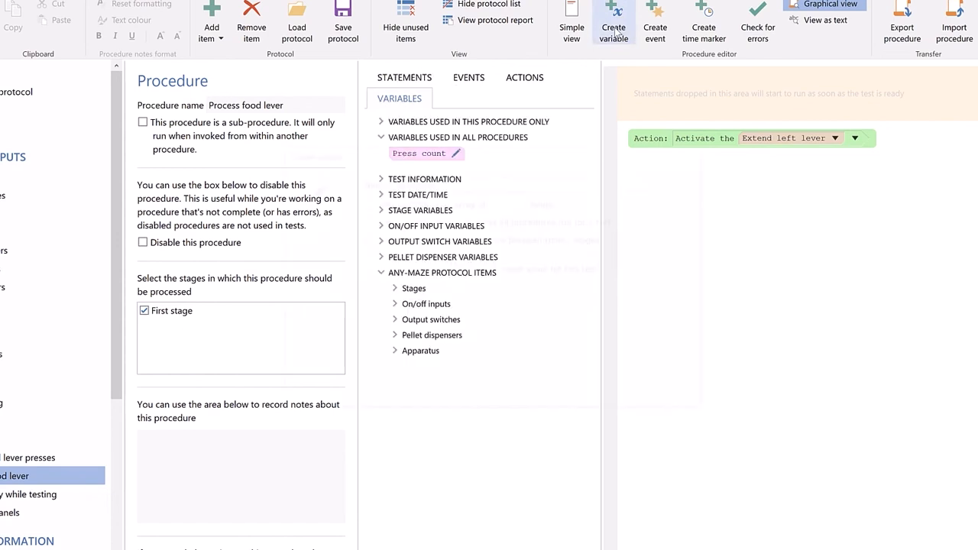
text(Required number of presses)
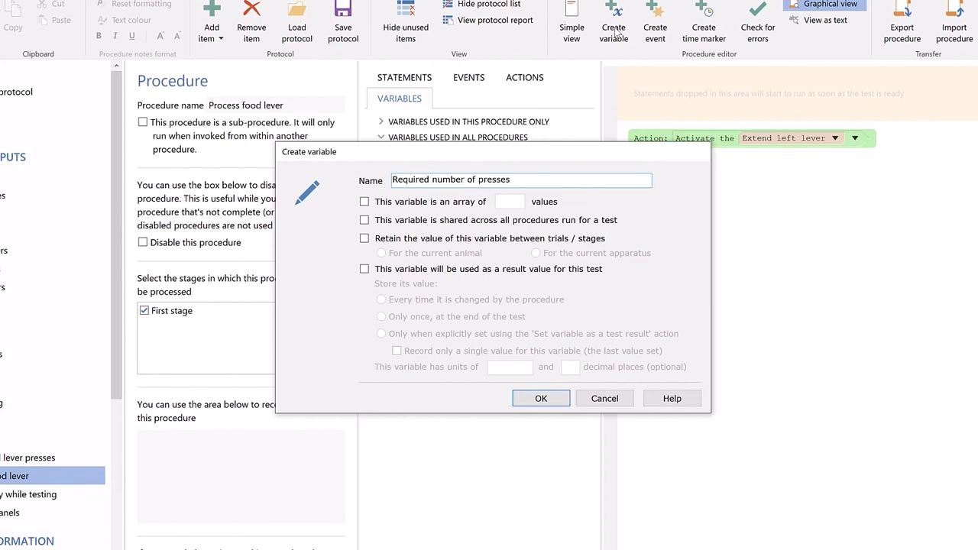
click(517, 401)
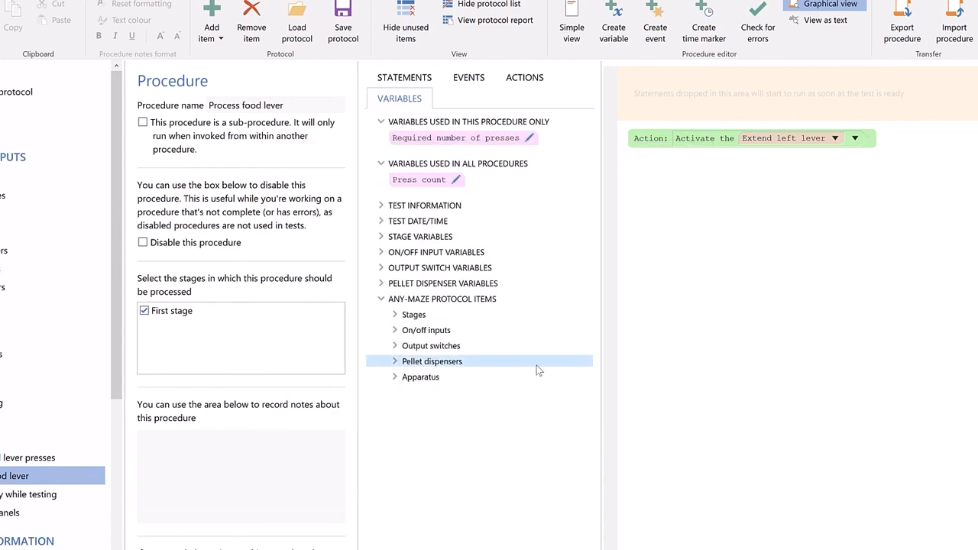
drag(464, 145, 673, 174)
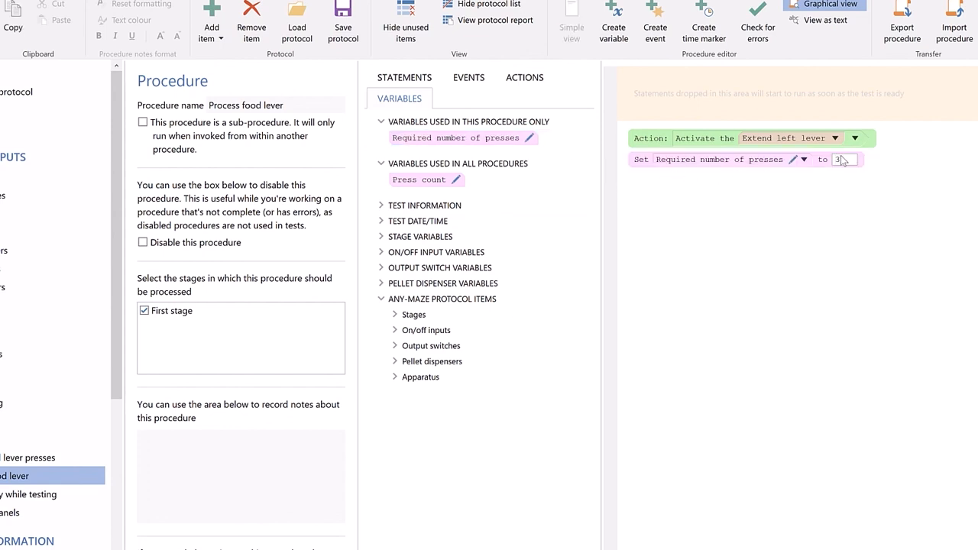
- Add a Wait until statement with the condition Press count = Required number of presses
click(422, 79)
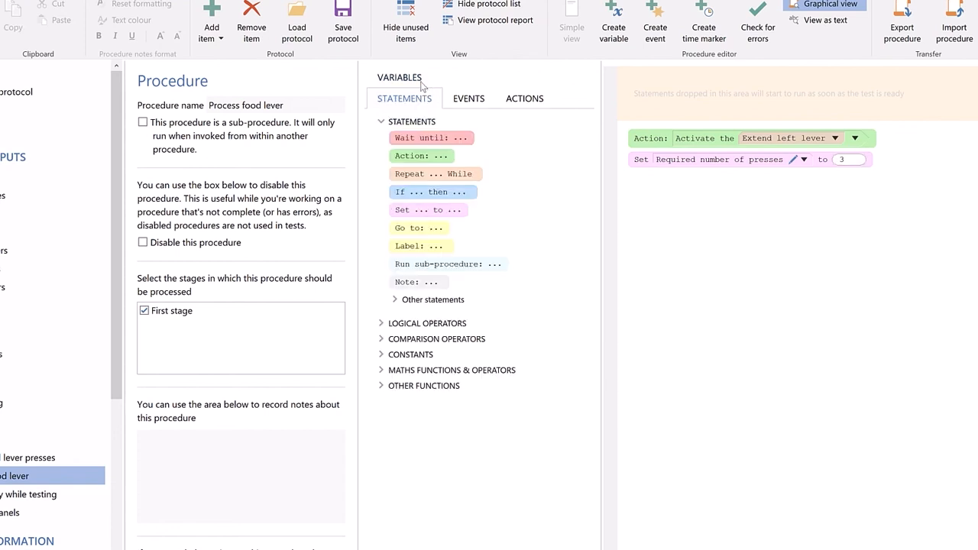
drag(441, 134, 650, 181)
click(490, 340)
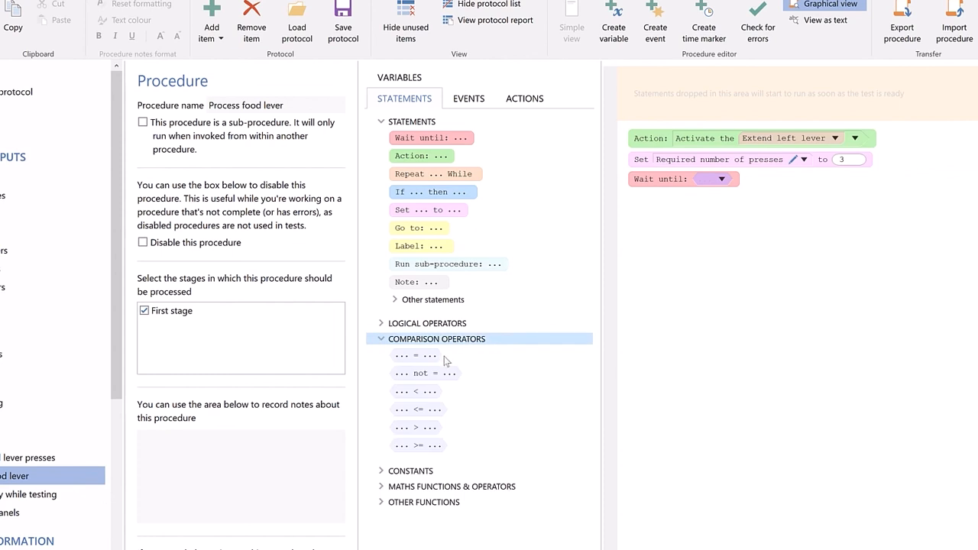
drag(425, 358, 711, 182)
click(399, 77)
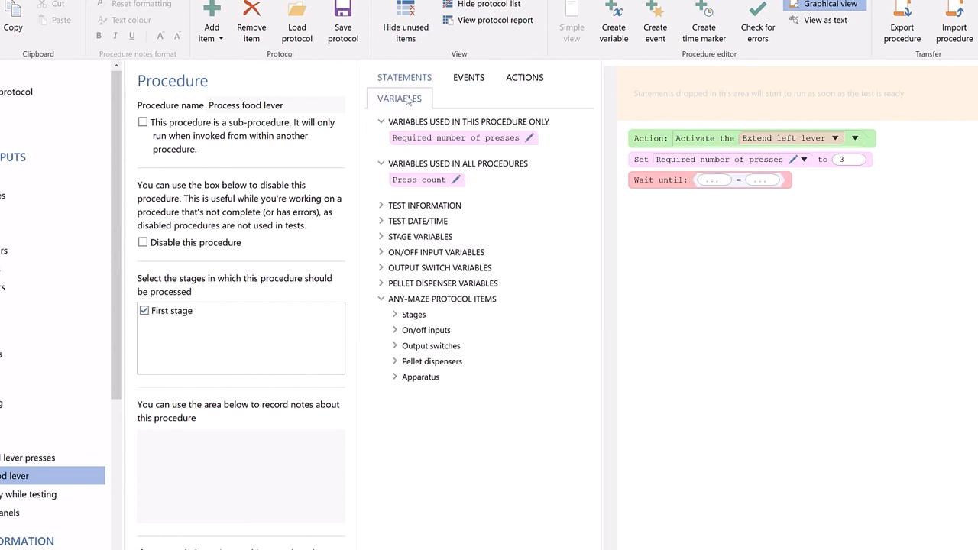
drag(440, 182, 705, 183)
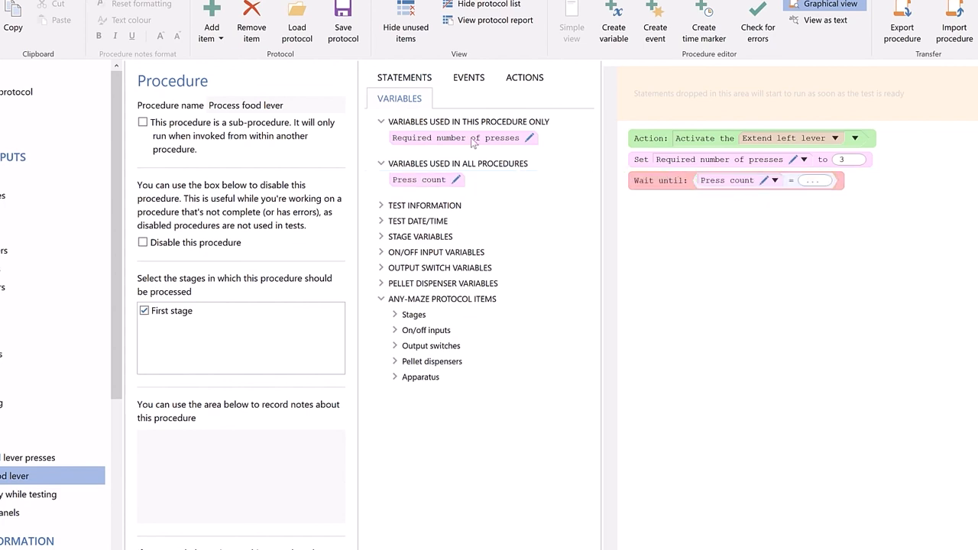
drag(468, 137, 816, 184)
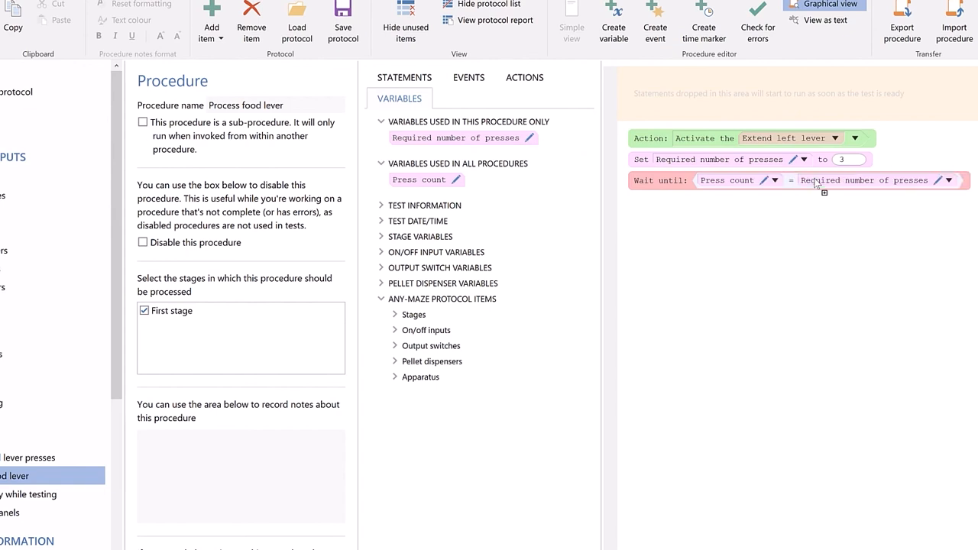
click(425, 80)
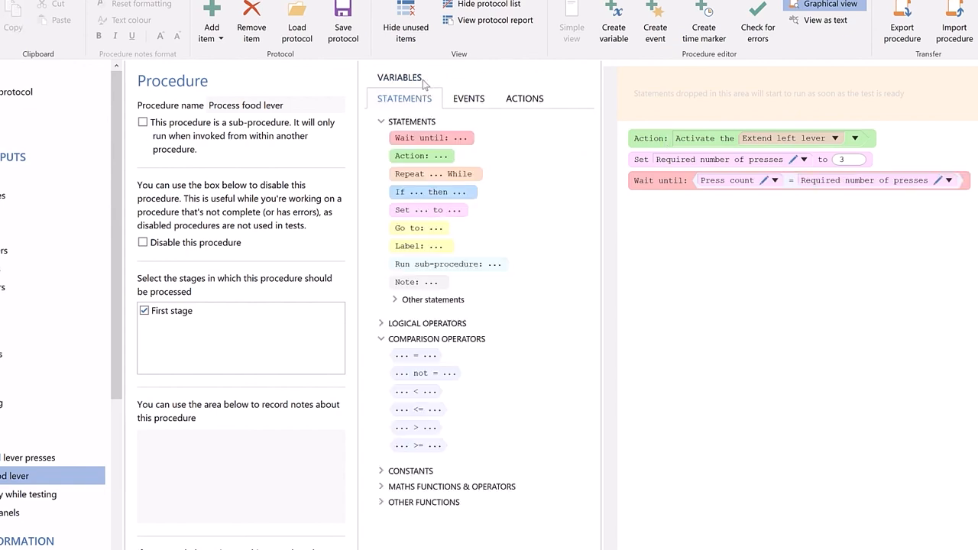
- Add an Action statement after the Wait until statement that dispenses a pellet from the Pellet dispenser
click(443, 159)
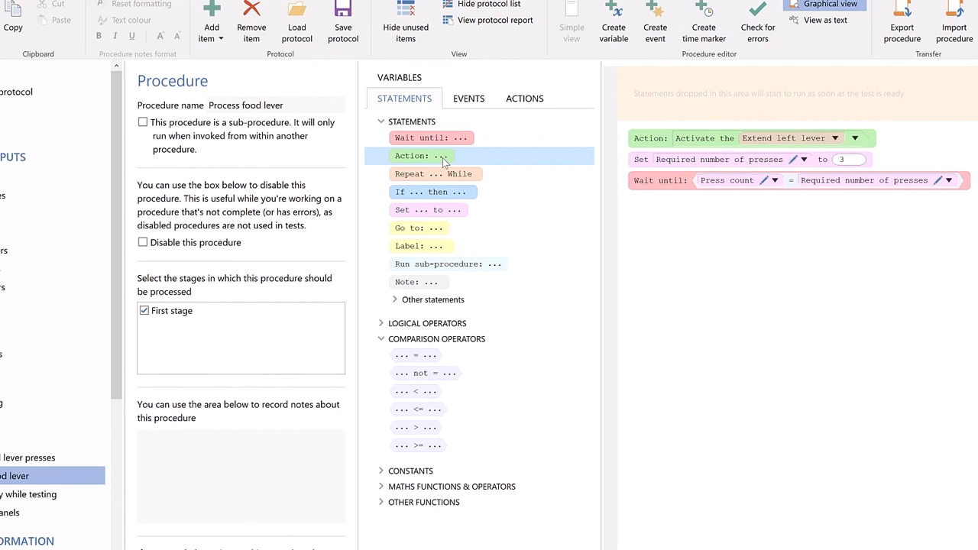
drag(604, 212, 686, 198)
click(700, 203)
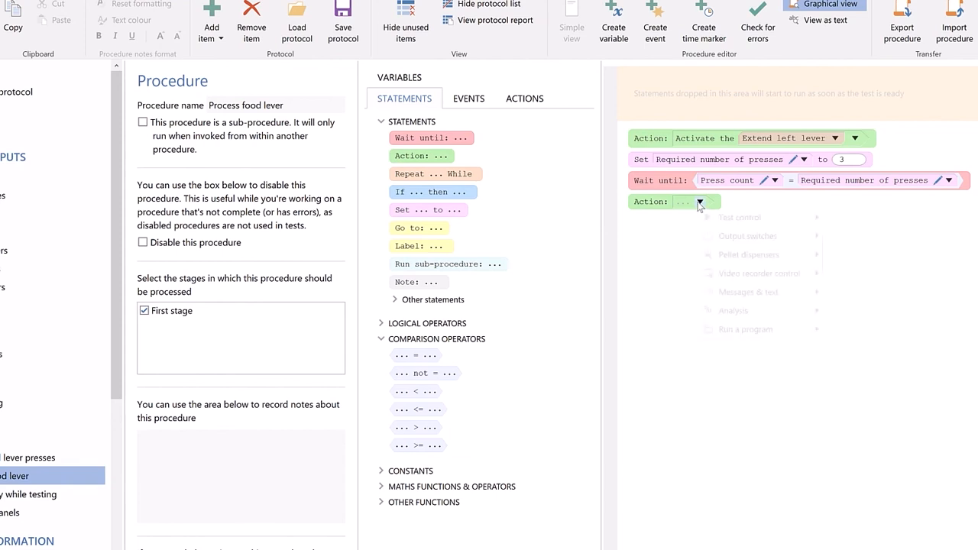
mouse_move(844, 255)
click(957, 258)
- Add a Set statement assigning Required number of presses a sum whose first operand is Required number of presses
drag(451, 211, 676, 232)
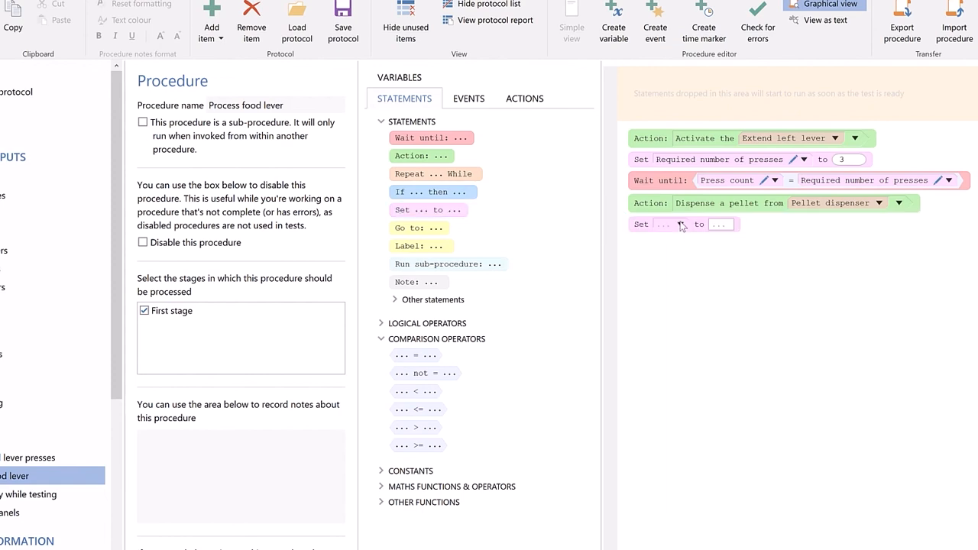
click(680, 225)
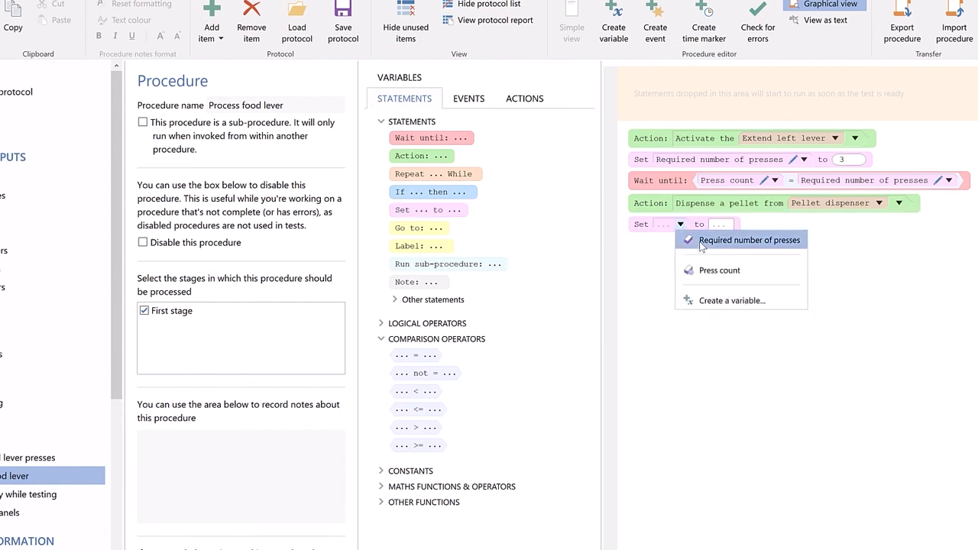
click(701, 243)
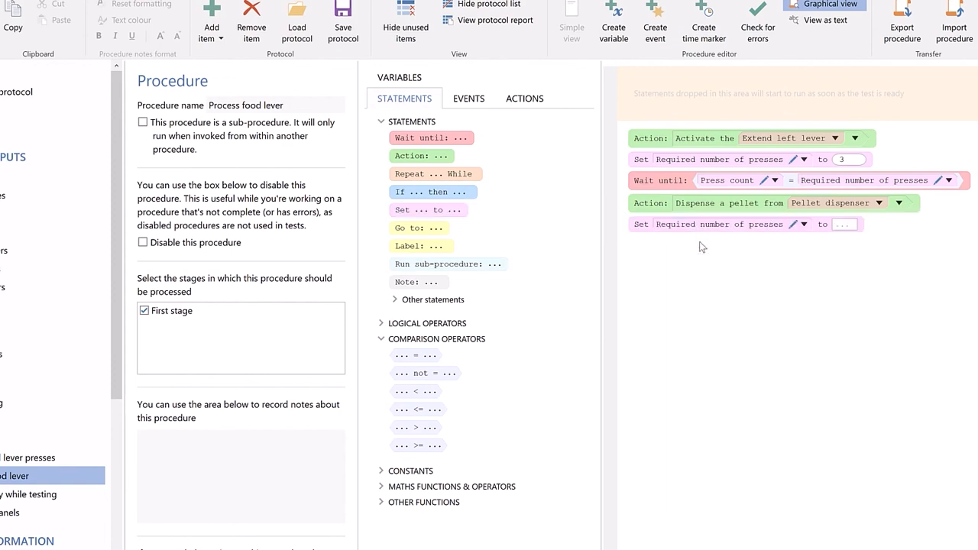
click(439, 486)
scroll(443, 486, down, 7)
drag(442, 256, 806, 225)
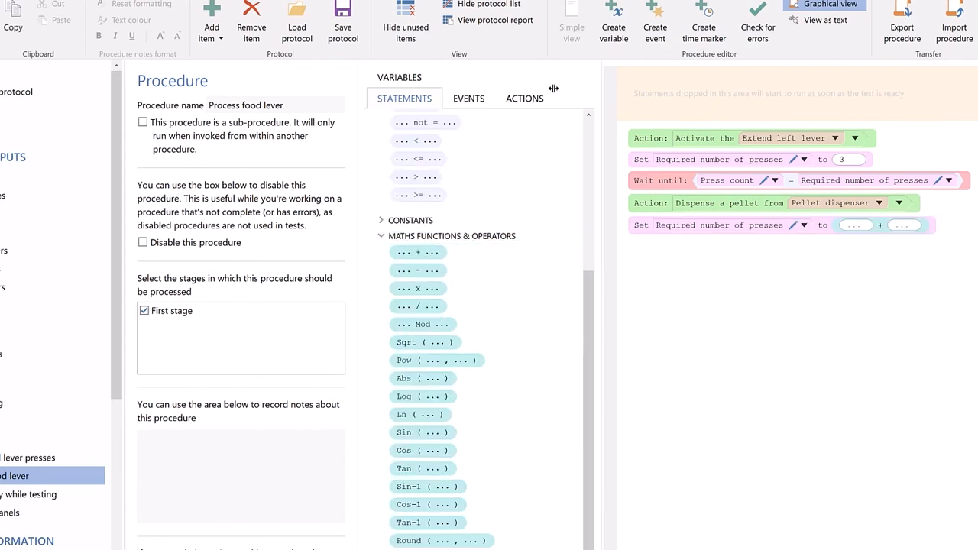
click(409, 79)
drag(375, 136, 854, 228)
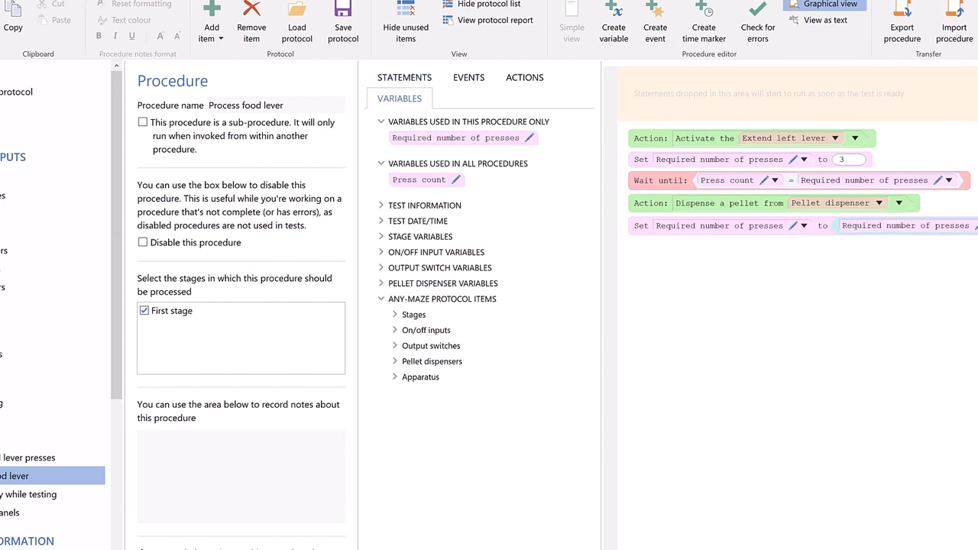
- Add a statement setting Press count to 0 after the required-presses sum
drag(645, 252, 656, 252)
click(766, 250)
text(0)
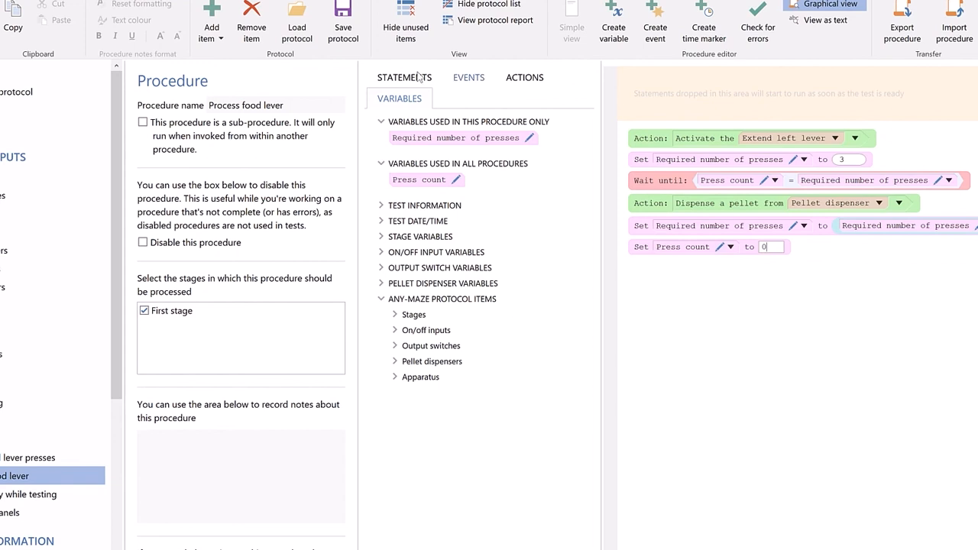
- Add a Repeat Forever loop enclosing the Wait until, pellet-dispensing, required-presses sum and Press count reset statements
click(419, 77)
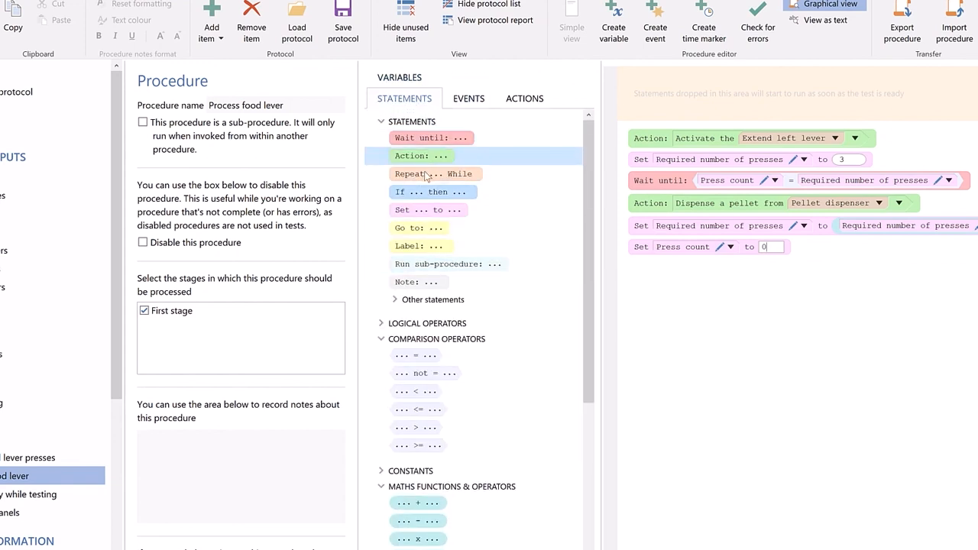
drag(427, 176, 667, 275)
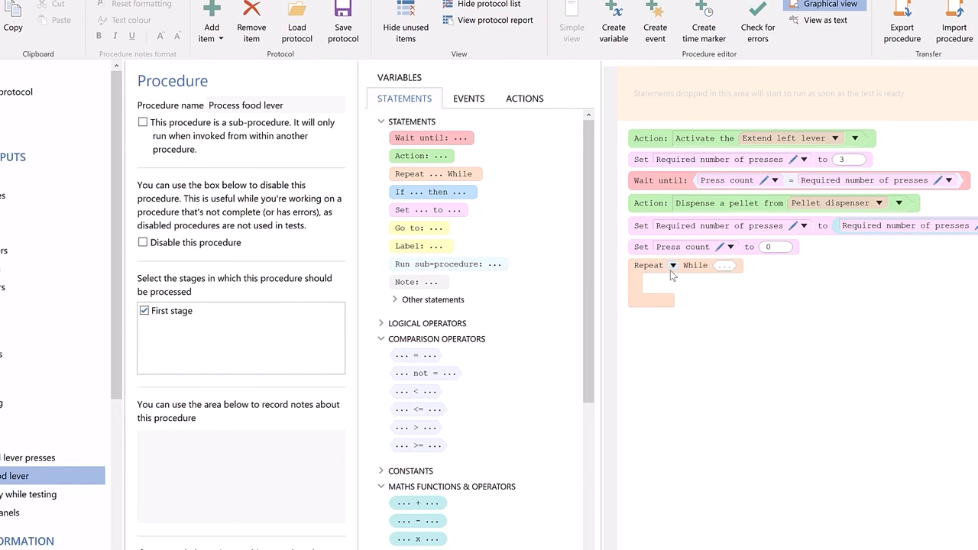
click(673, 265)
click(621, 199)
drag(609, 185, 676, 297)
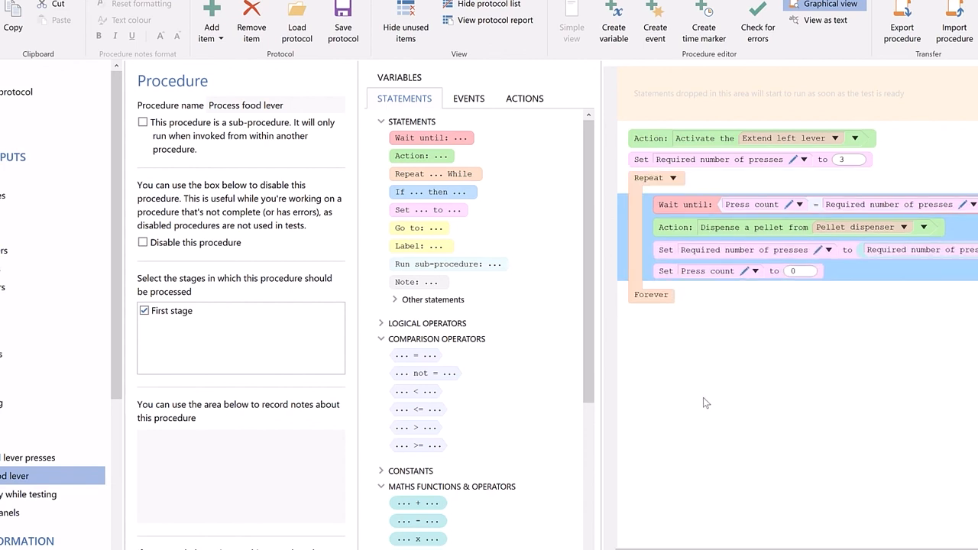
click(703, 403)
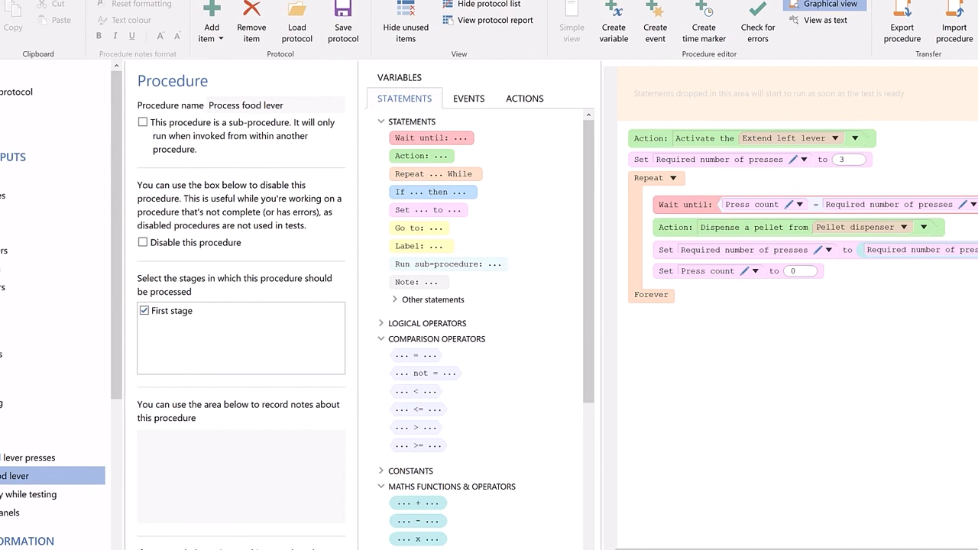
- Create the variable Max presses to gain food reward as a test result stored only once at the test's end, with 0 decimal places
click(614, 42)
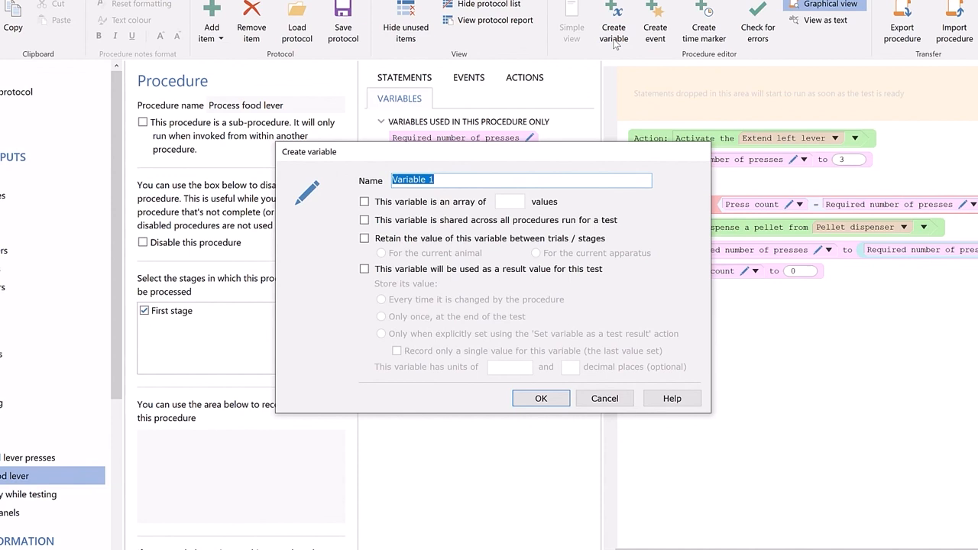
text(Max presses to ga)
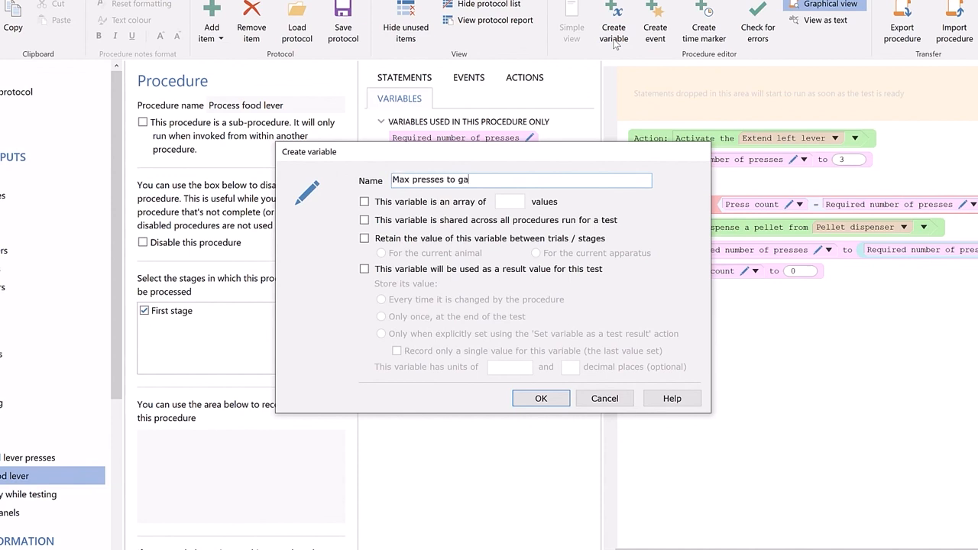
text(in food reward)
click(364, 269)
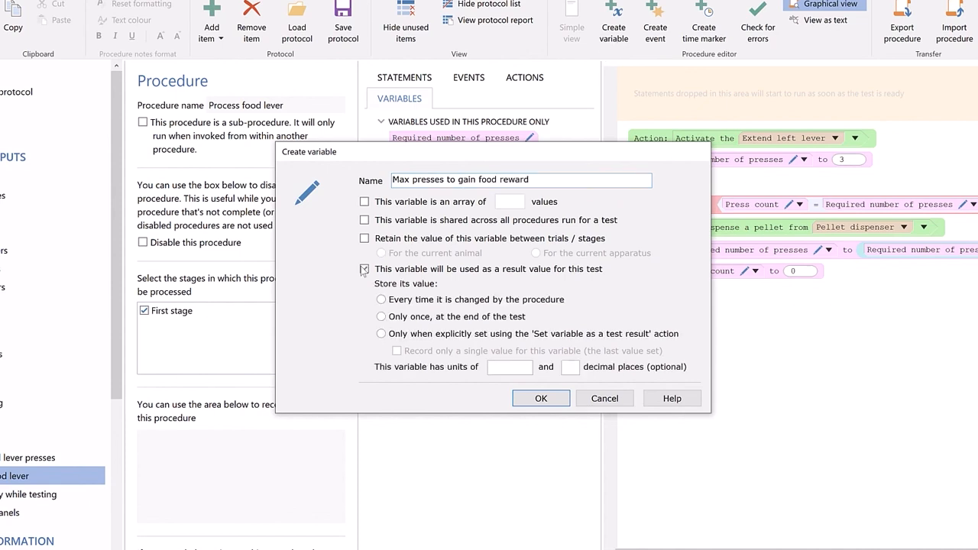
click(402, 324)
click(567, 369)
text(0)
click(540, 396)
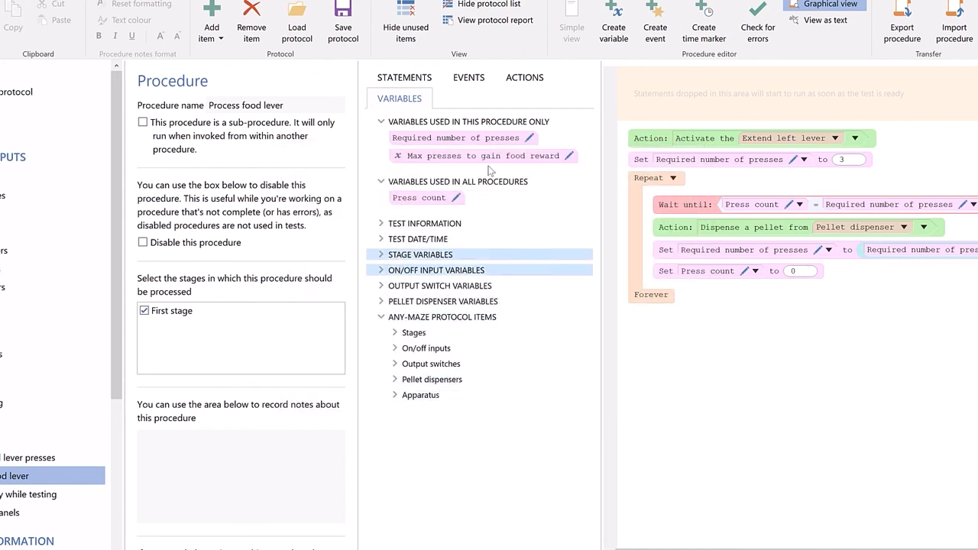
- Insert a statement after the pellet action setting Max presses to gain food reward to Required number of presses
drag(490, 159, 669, 241)
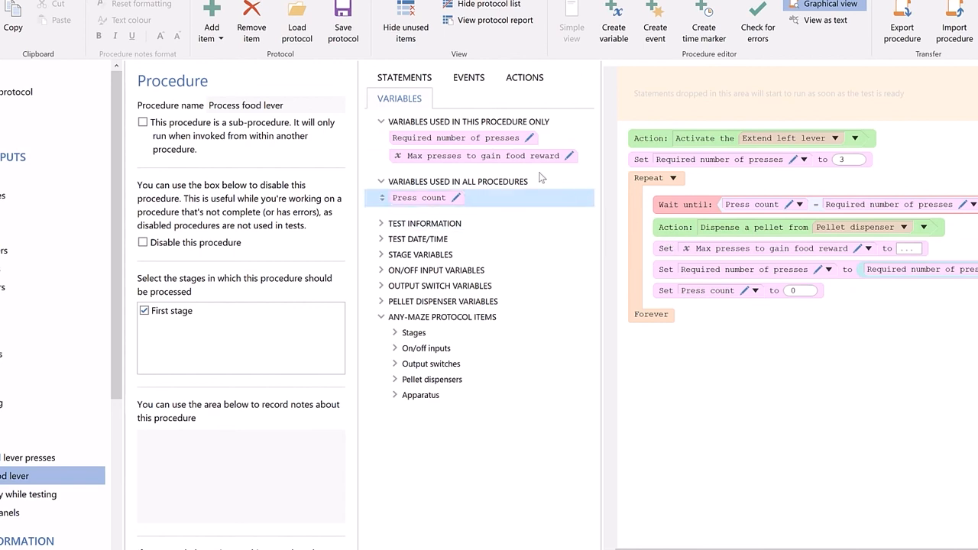
drag(477, 143, 907, 253)
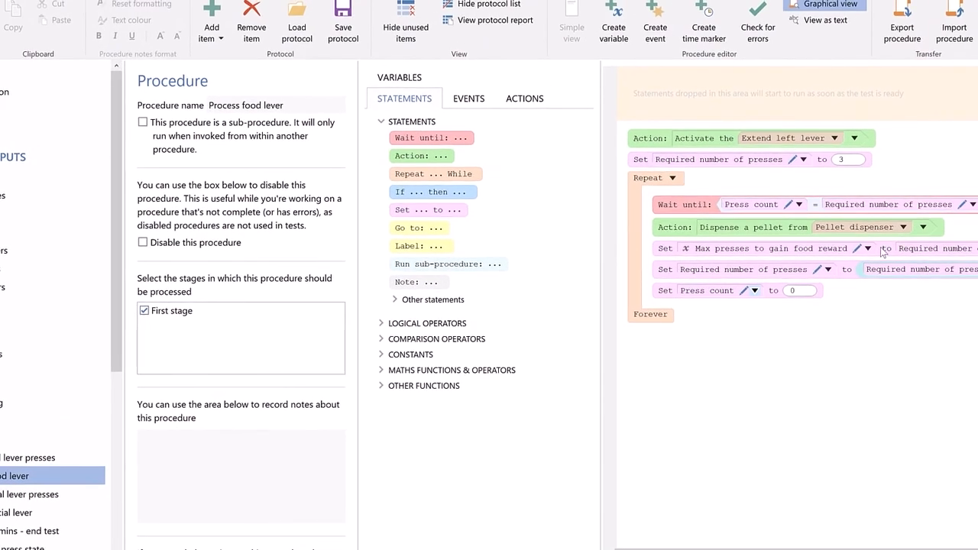
- Save the protocol as Social motivation.szp in the Webinar folder
click(356, 23)
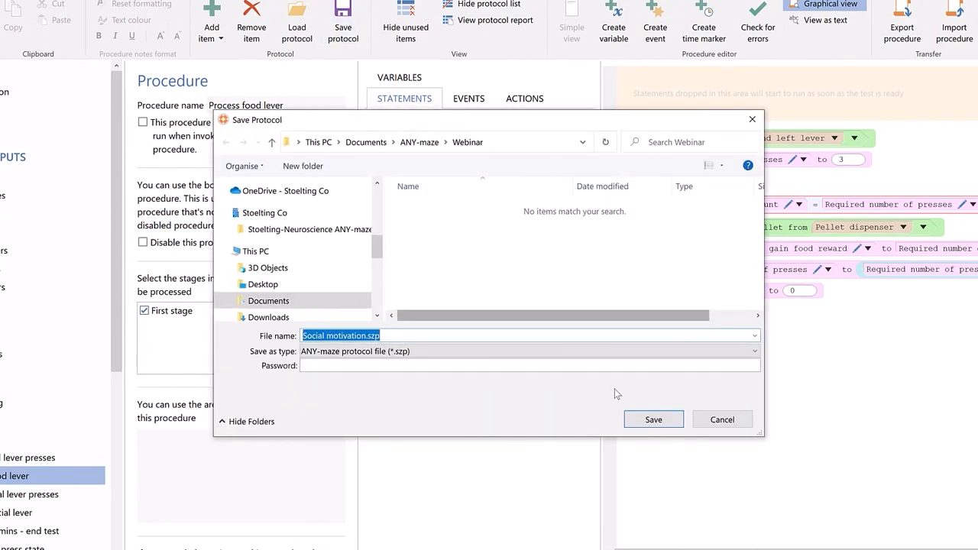
click(636, 416)
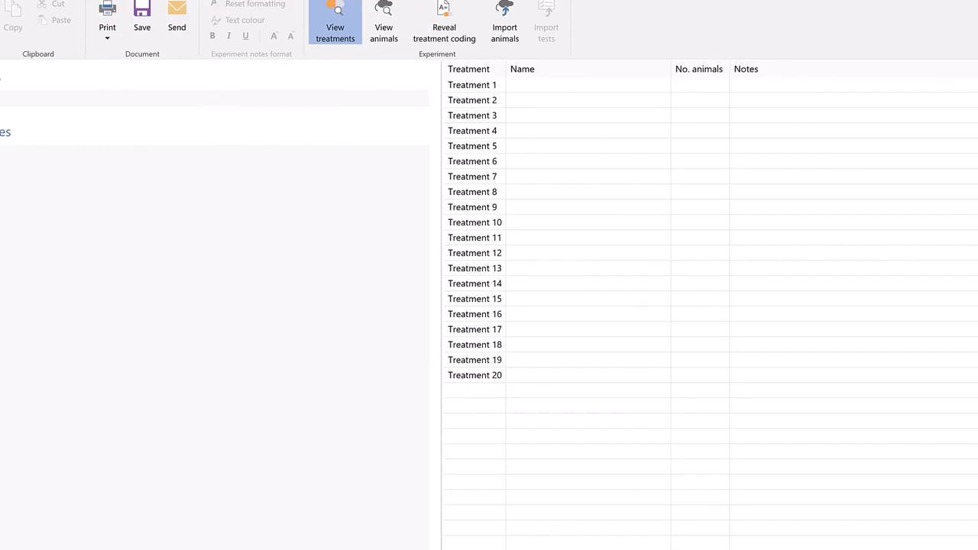
- Name Treatment 1 Saline and Treatment 2 Drug, assigning 6 animals to each
click(514, 88)
text(Saline)
key(Tab)
text(6)
key(Tab)
key(Tab)
text(Drug)
key(Tab)
text(6)
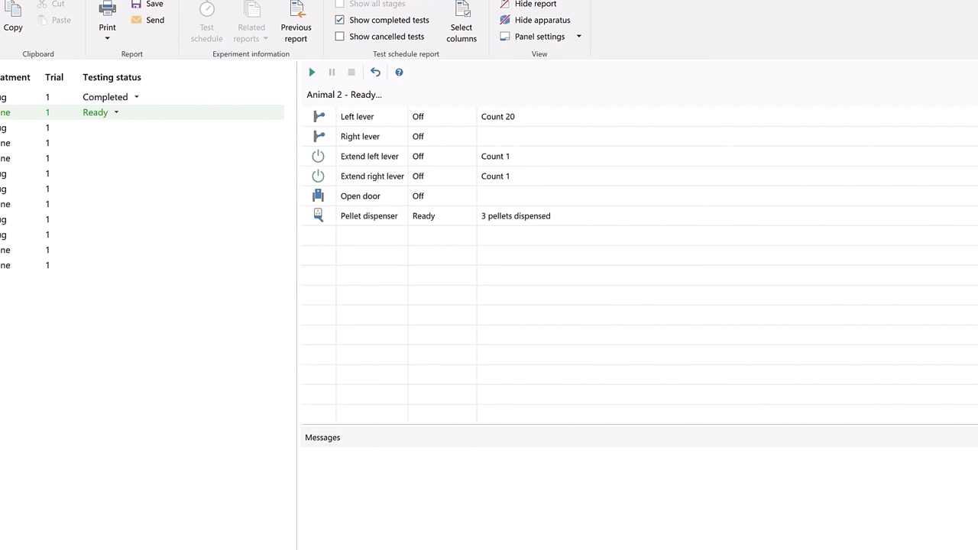
click(2, 97)
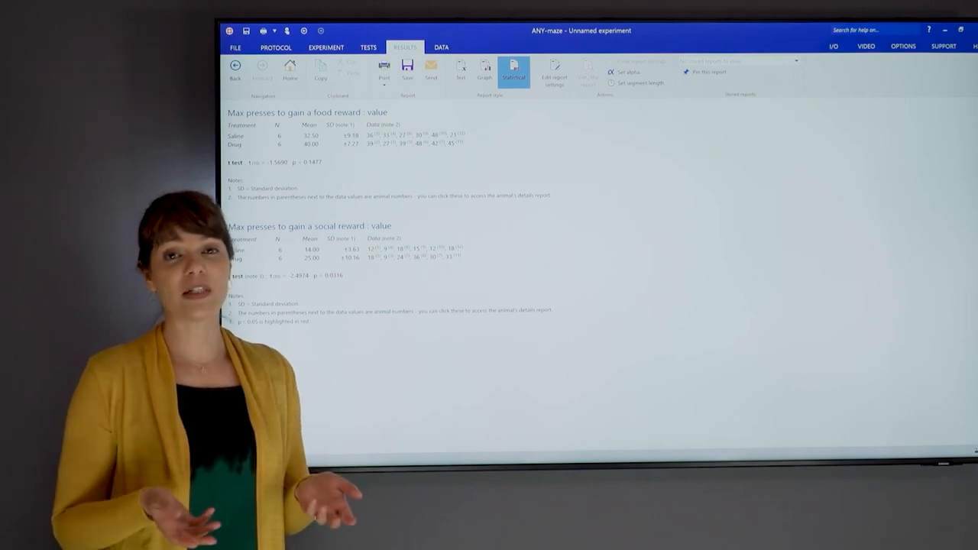
- Review the protocol's Training stage settings and its stage end rules
click(278, 48)
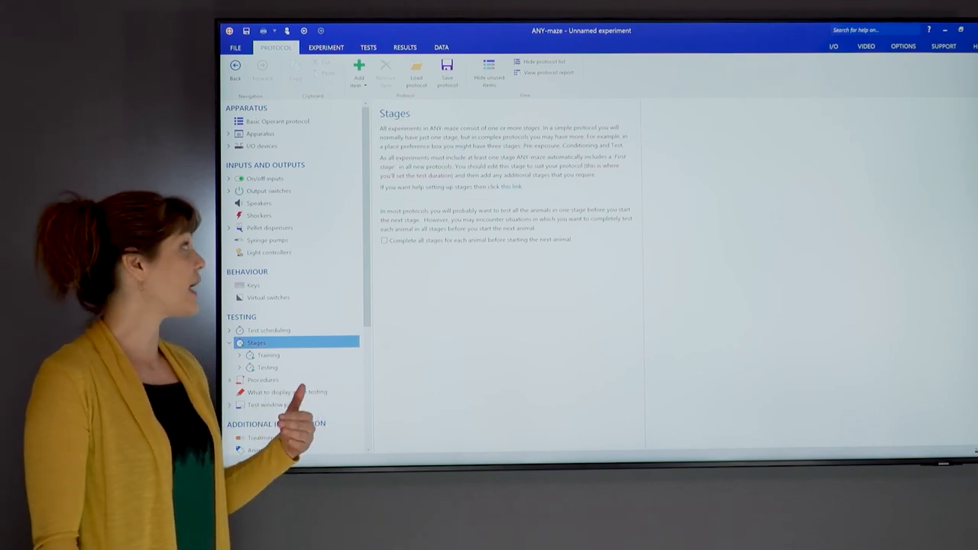
click(333, 356)
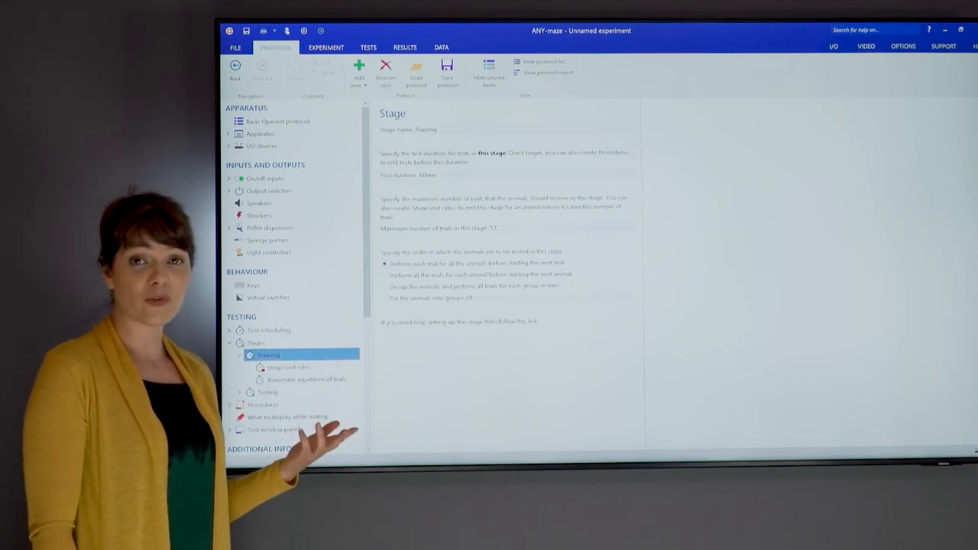
click(320, 368)
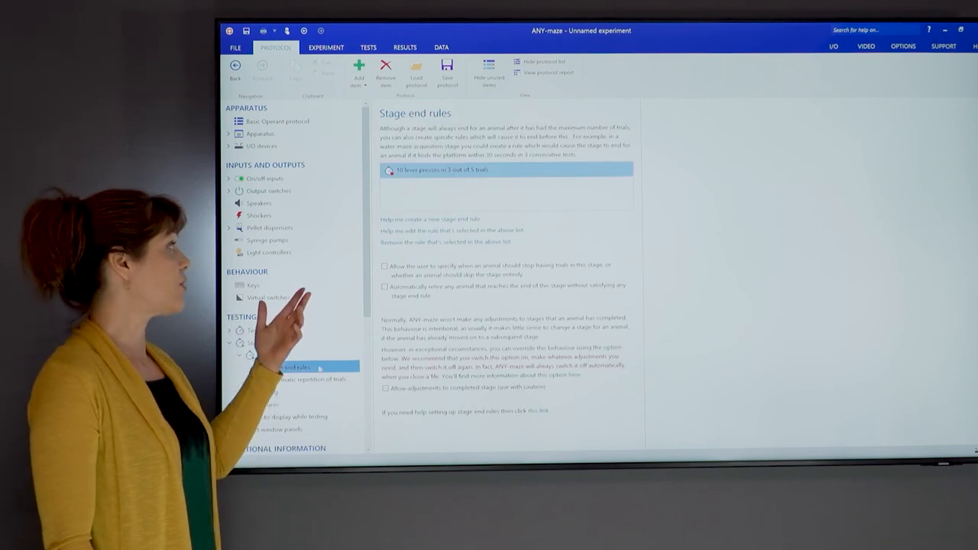